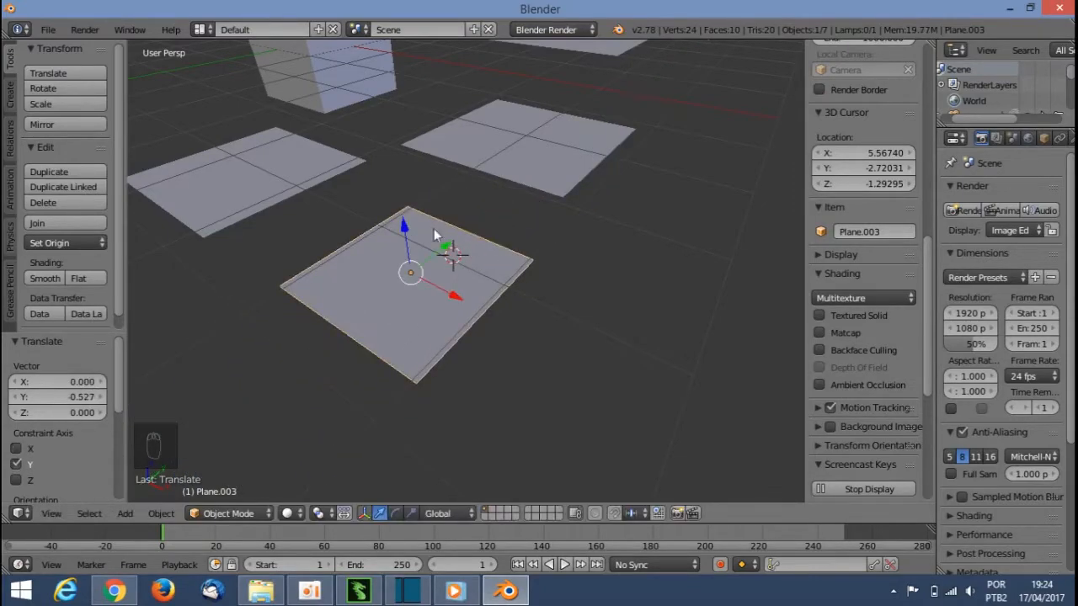
Step: Move the selected plane 0.075 along Z with the manipulator arrow, then switch the manipulator to rotate and scale modes
left_click_drag(404, 226, 443, 354)
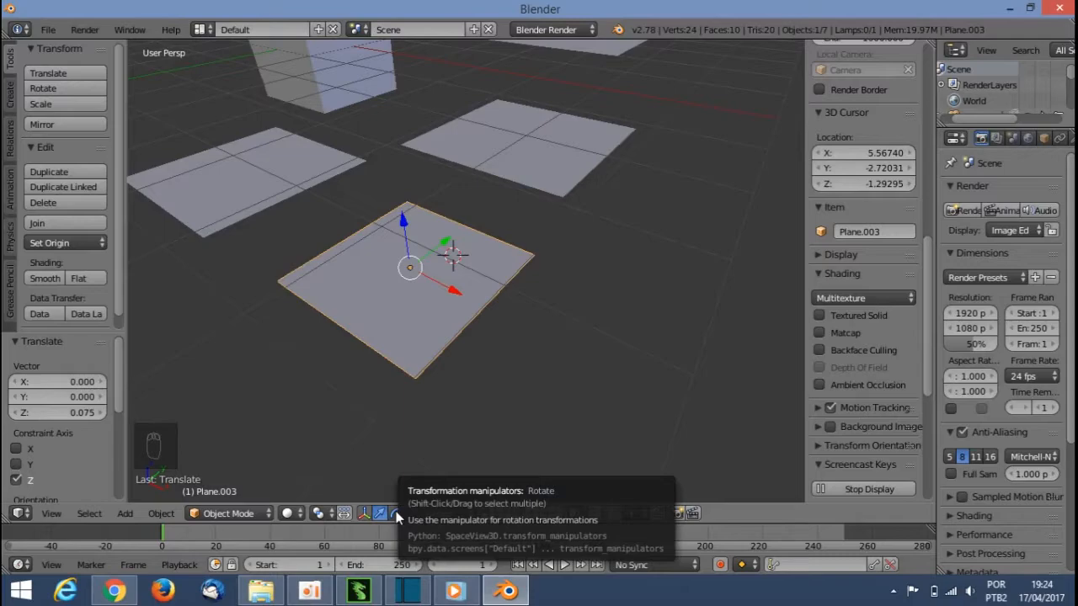
left_click(396, 513)
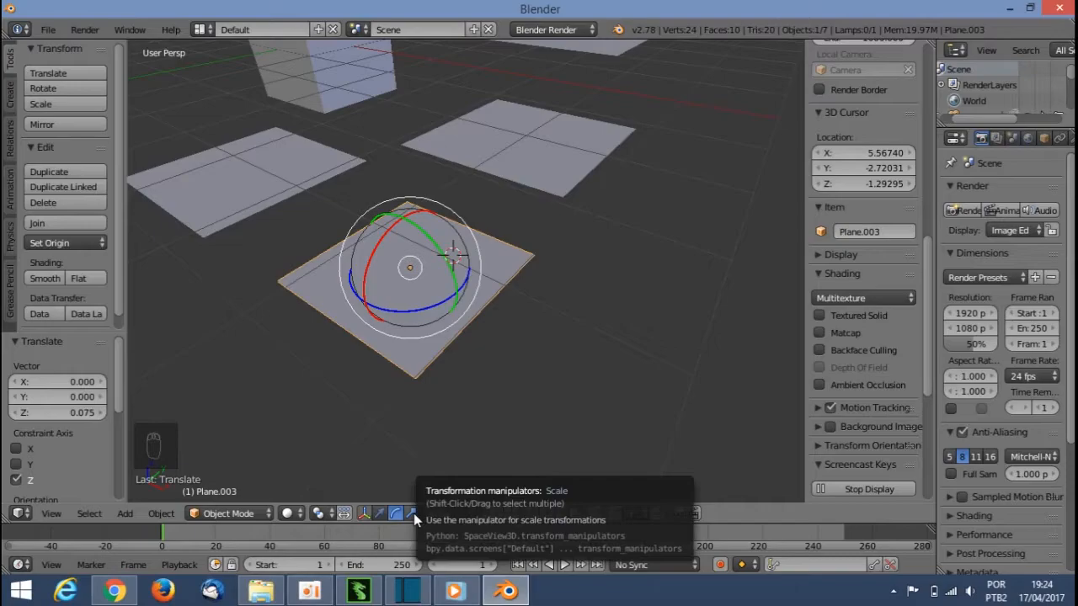
left_click(412, 513)
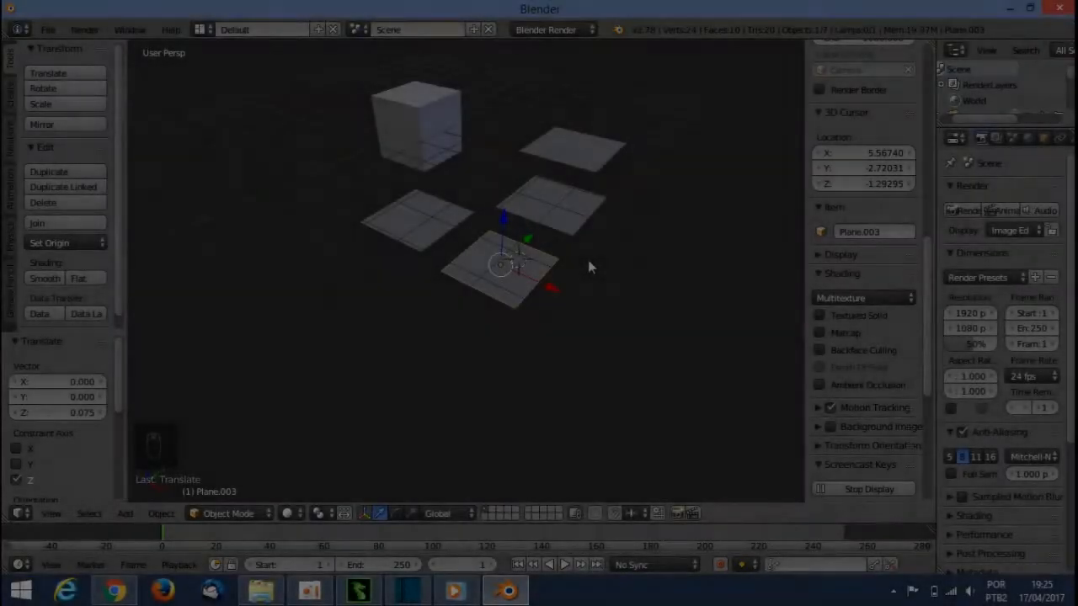
Step: Try moving the plane along the Z axis with Grab
key("g")
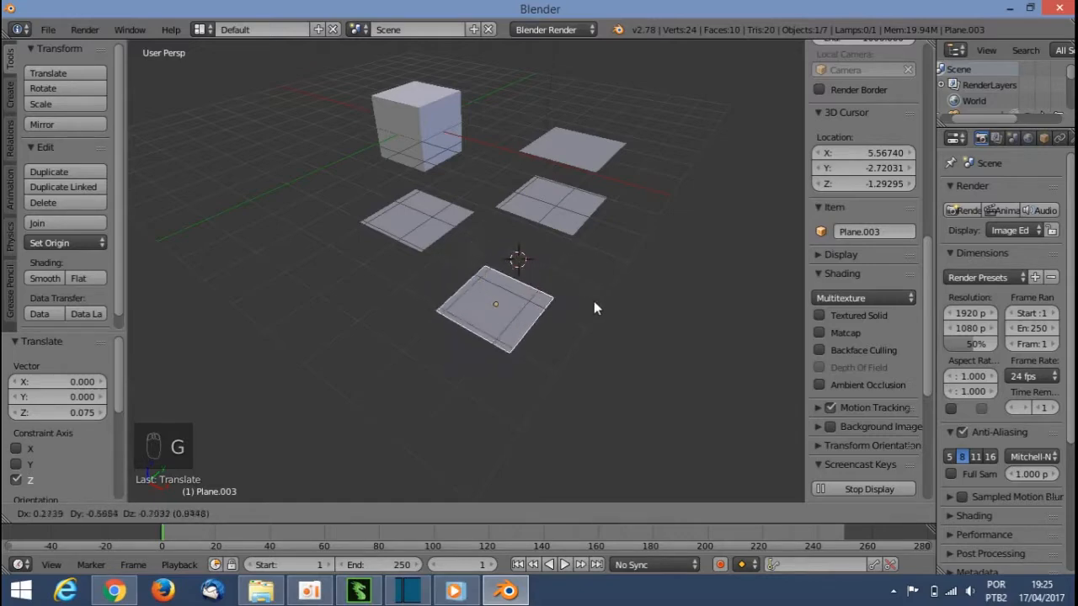
key("z")
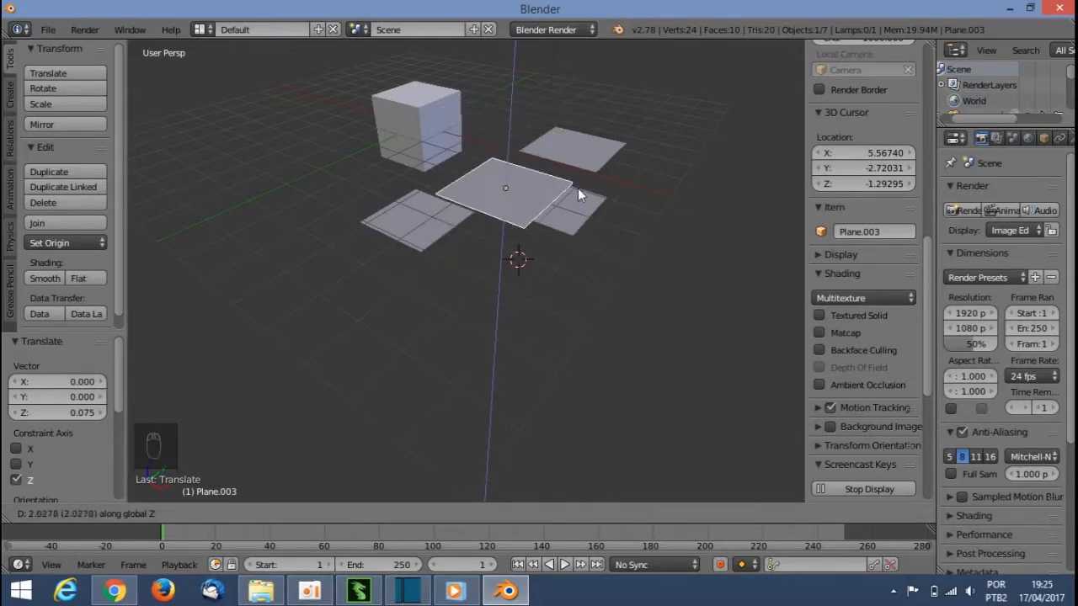
left_click(580, 272)
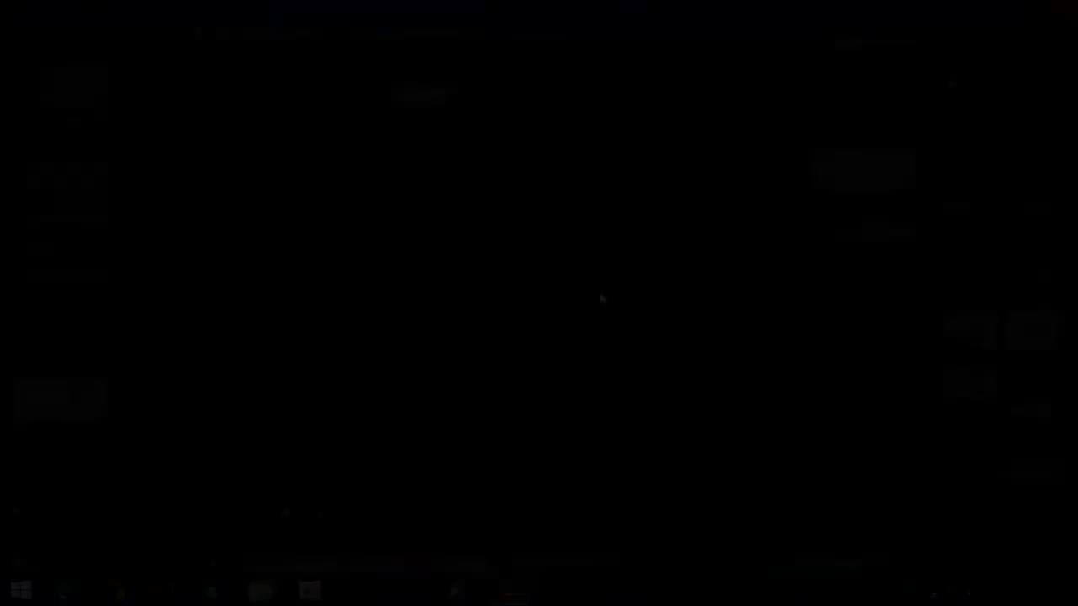
Step: Try rotating the plane about the X axis
key("r")
key("x")
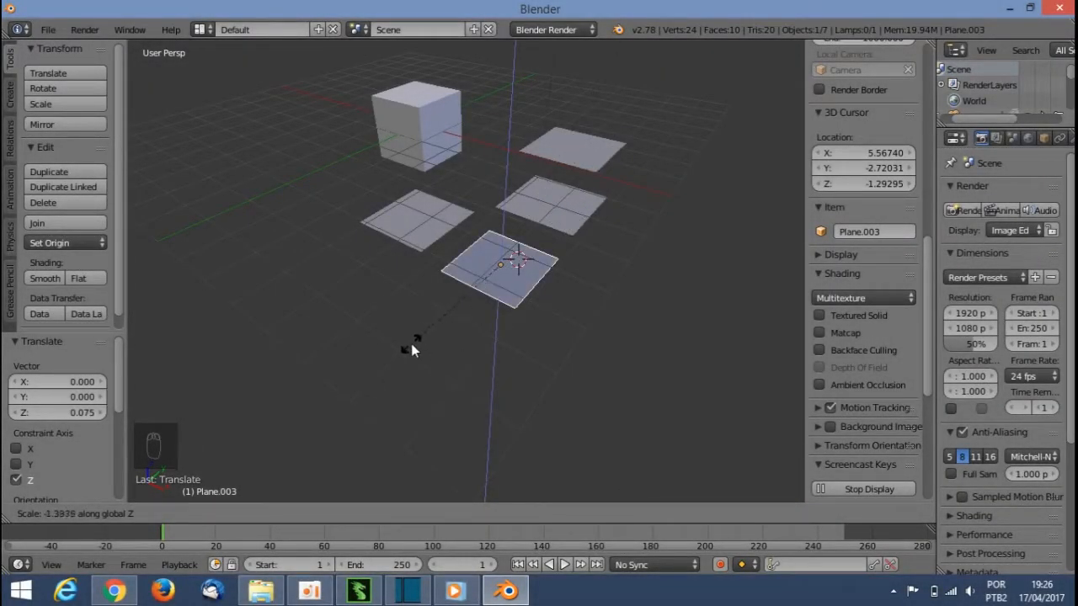
right_click(461, 267)
Step: Try scaling the plane along the X axis and then along the Y axis
key("s")
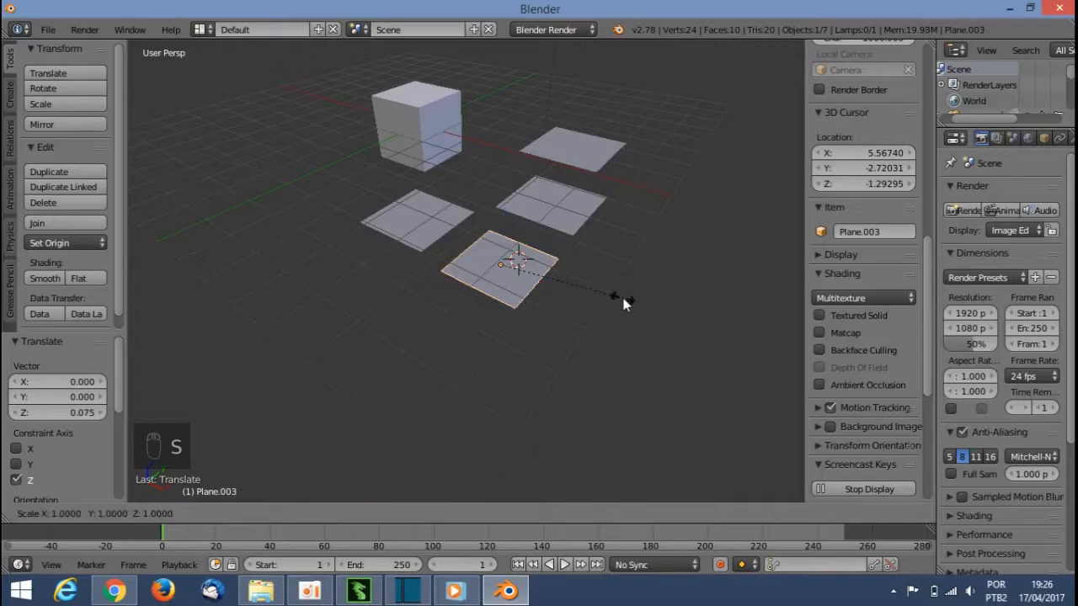
key("x")
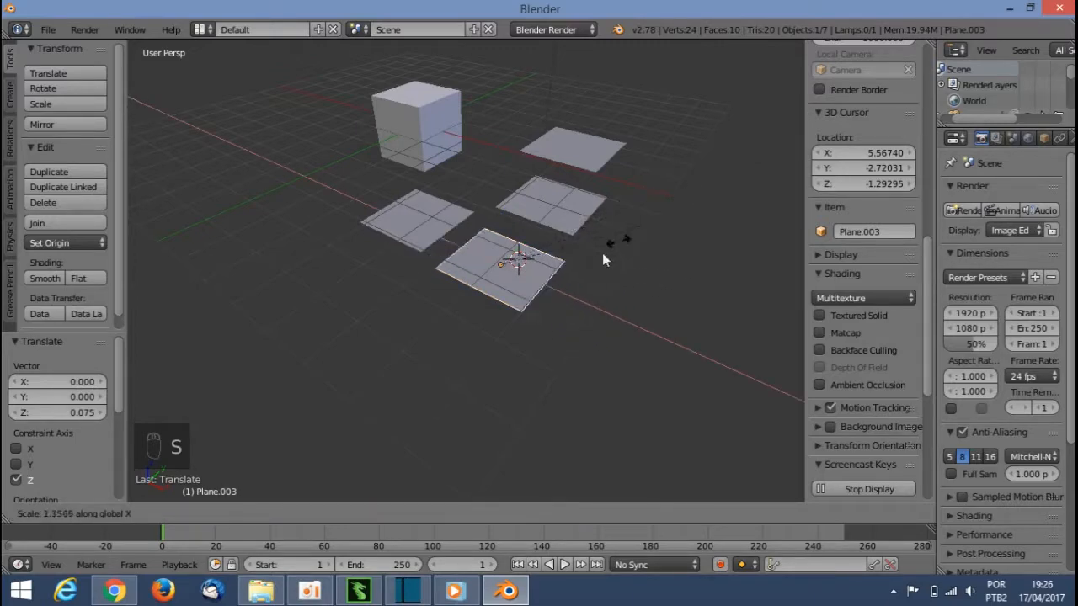
right_click(312, 391)
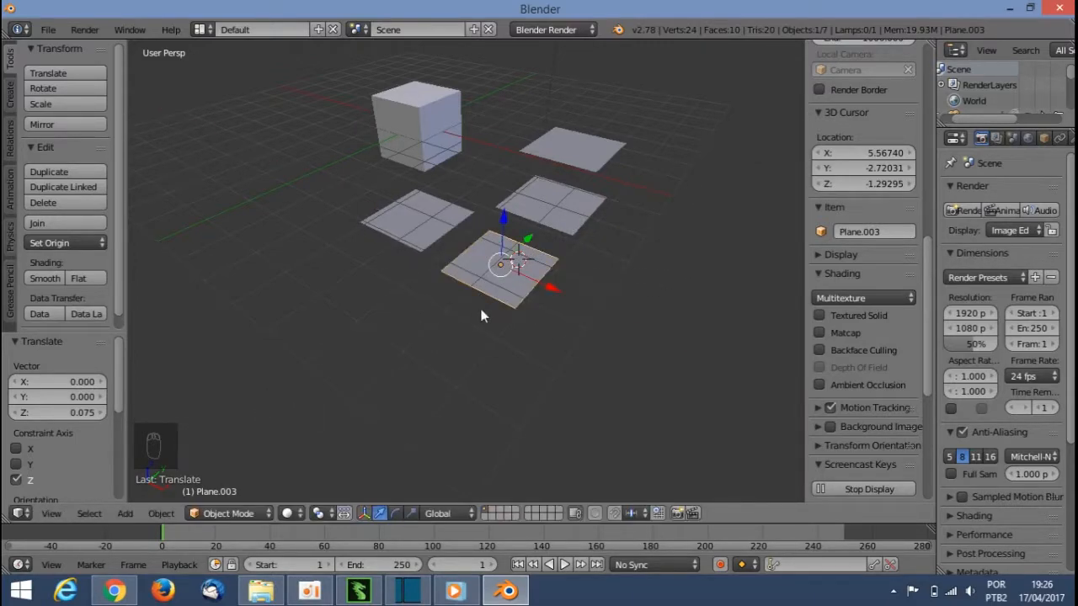
key("s")
key("y")
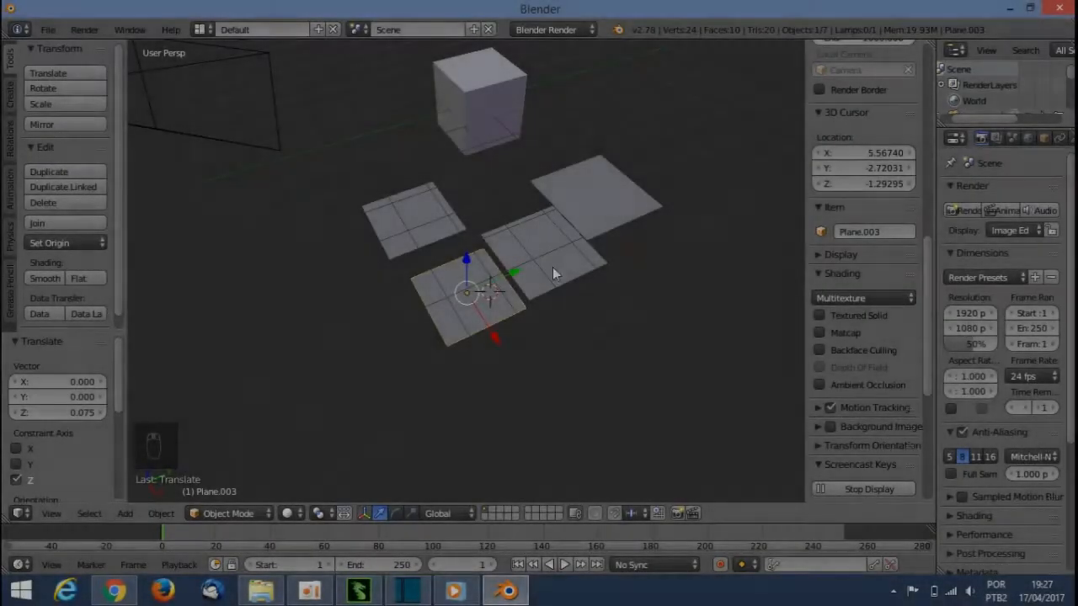
right_click(549, 250)
Step: Select the cube and move it along the Y axis with the manipulator
right_click(623, 200)
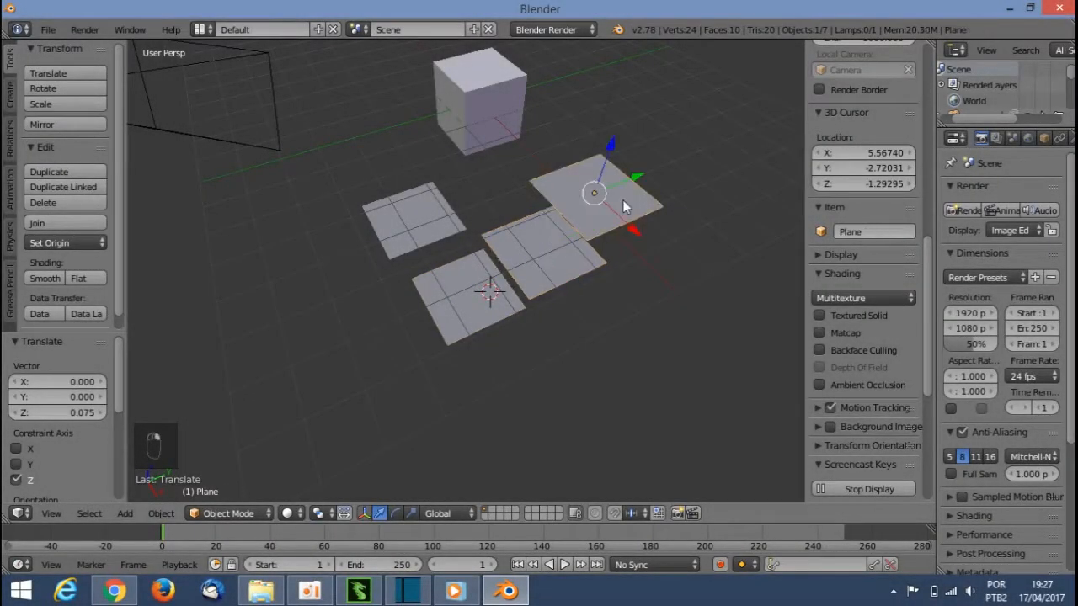
right_click(417, 221)
right_click(475, 107)
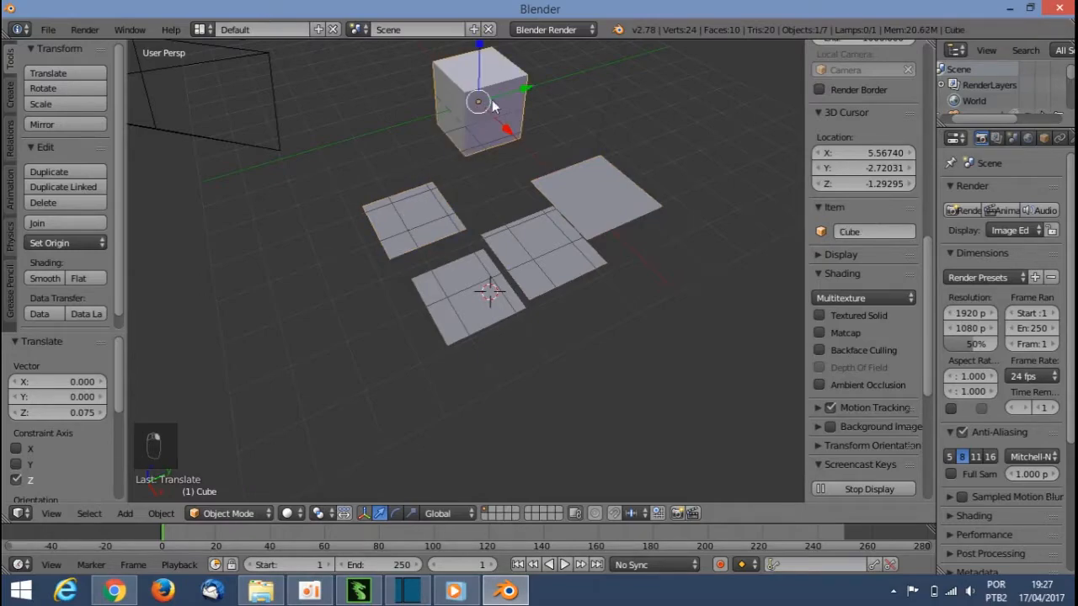
left_click_drag(507, 126, 542, 158)
left_click_drag(559, 120, 527, 128)
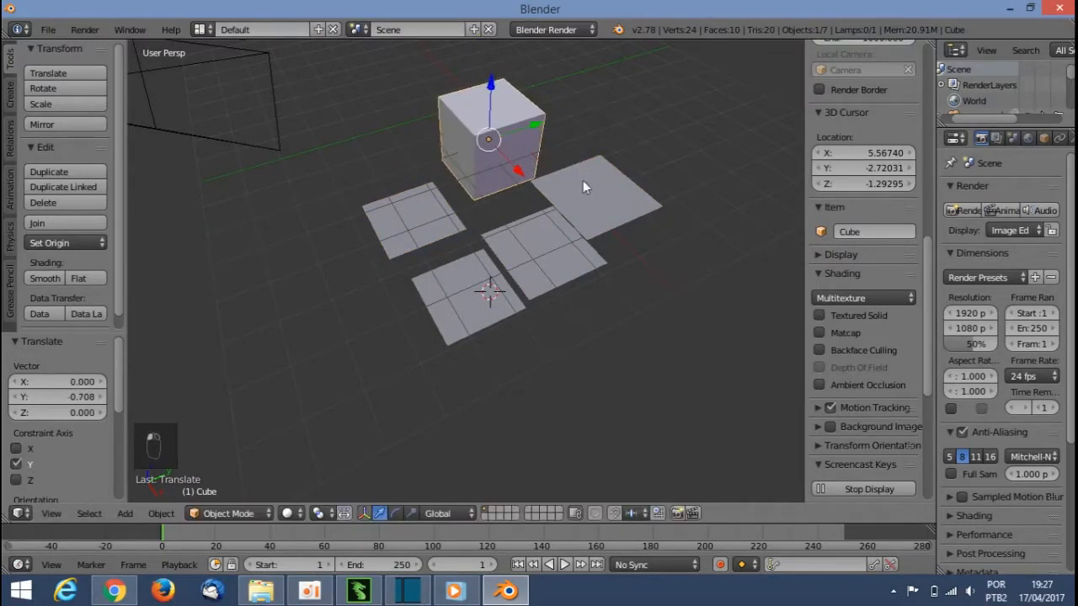
Step: Select the left plane and delete it
right_click(631, 221)
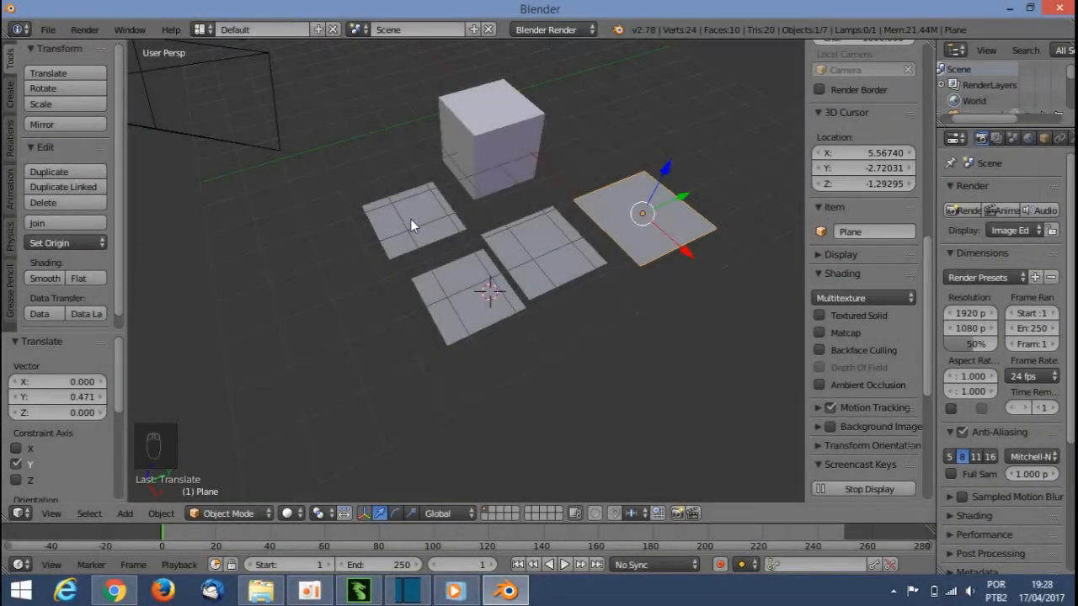
right_click(410, 219)
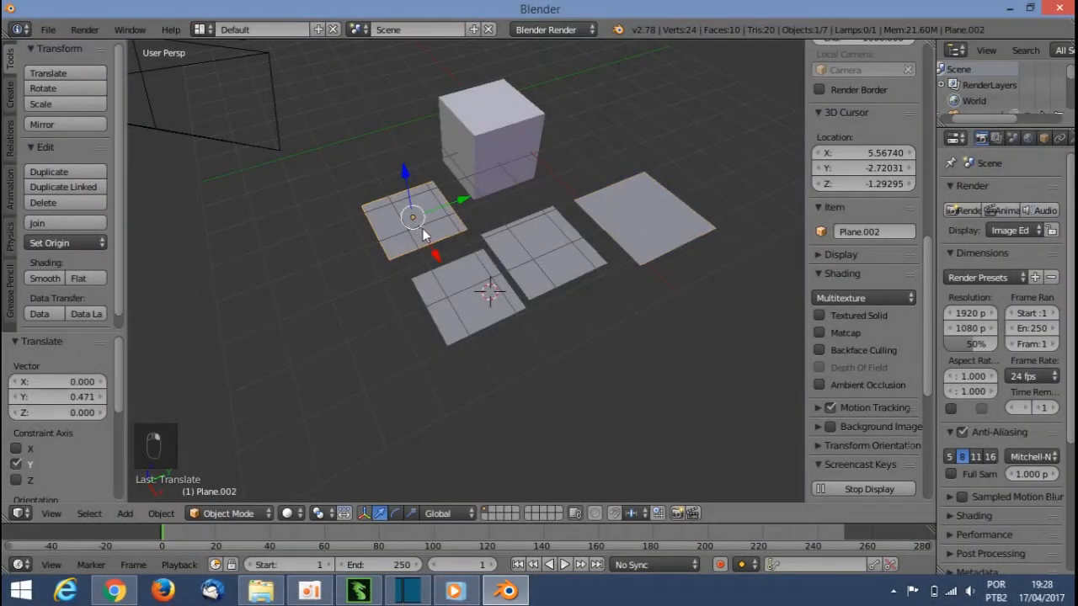
key("Delete")
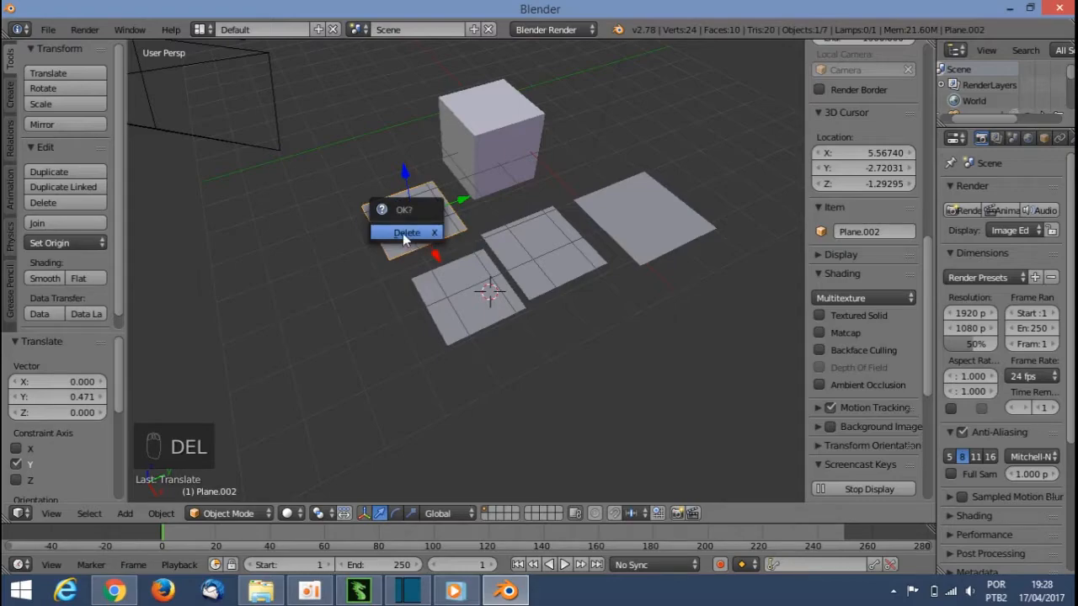
left_click(404, 233)
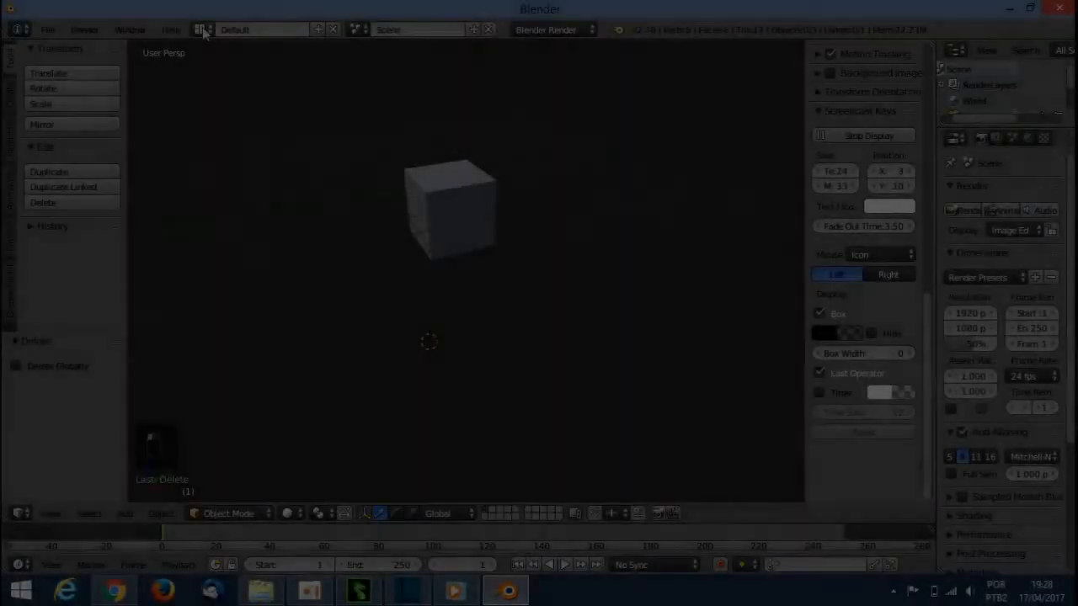
Step: Switch the screen layout to 3D View Full
left_click(211, 30)
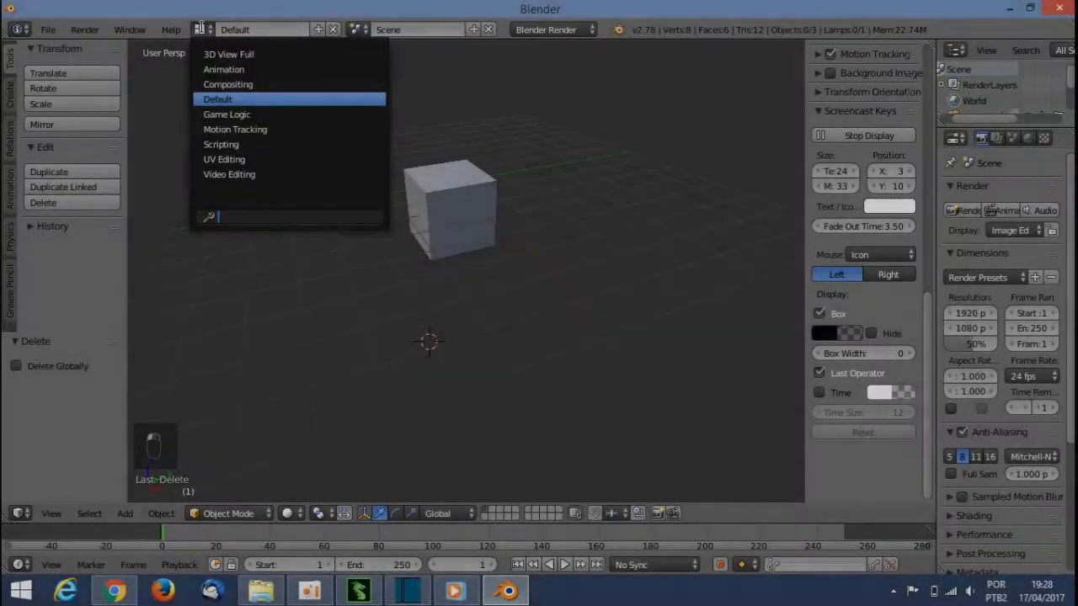
left_click(228, 54)
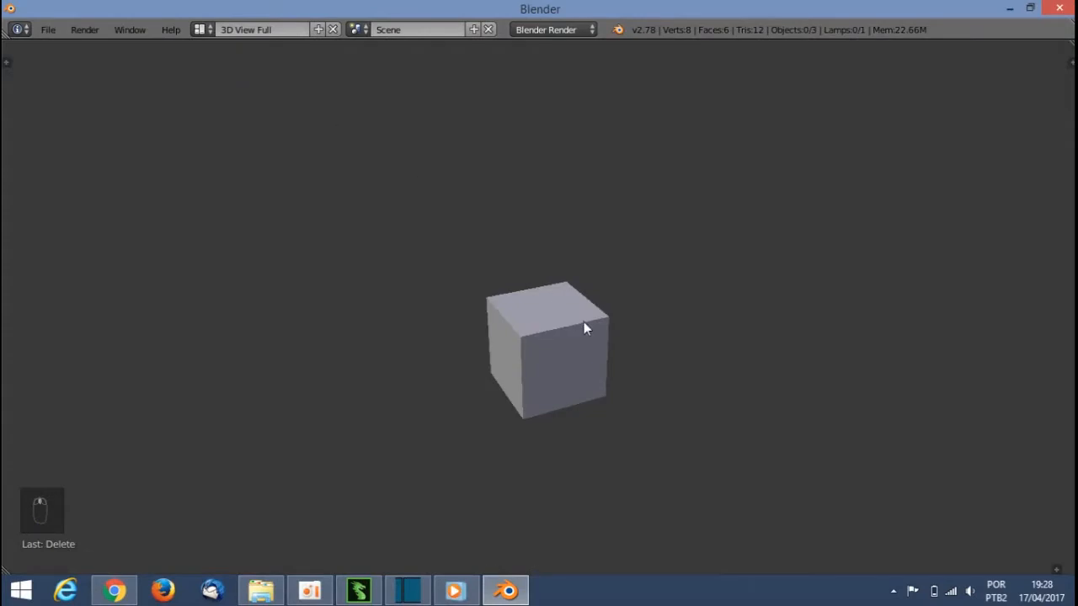
middle_click_drag(586, 327, 633, 227)
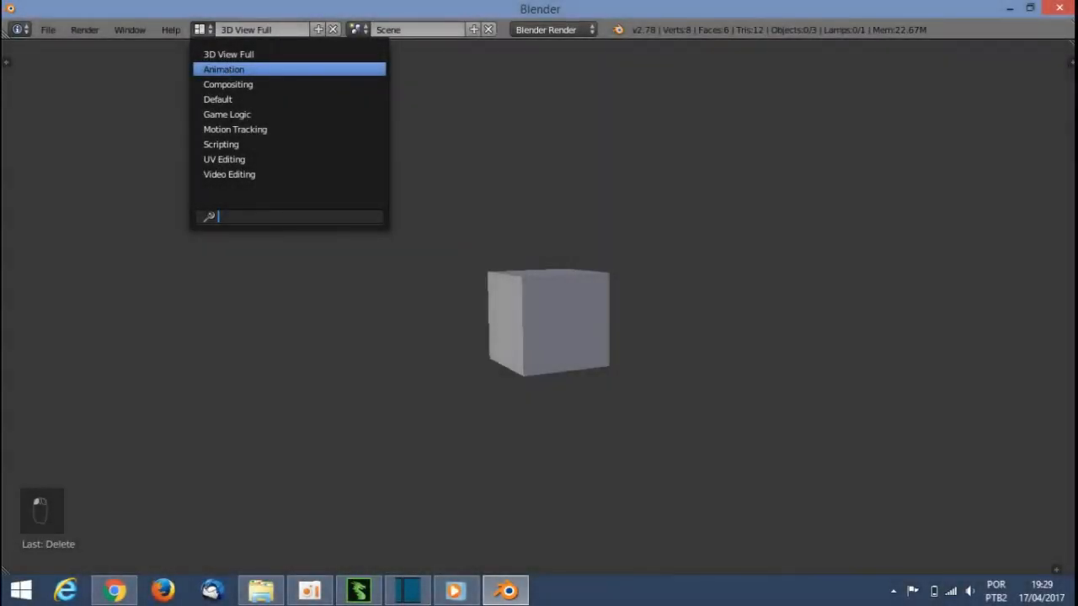
Step: Cycle the screen layout through Animation, UV Editing and Scripting
left_click(229, 74)
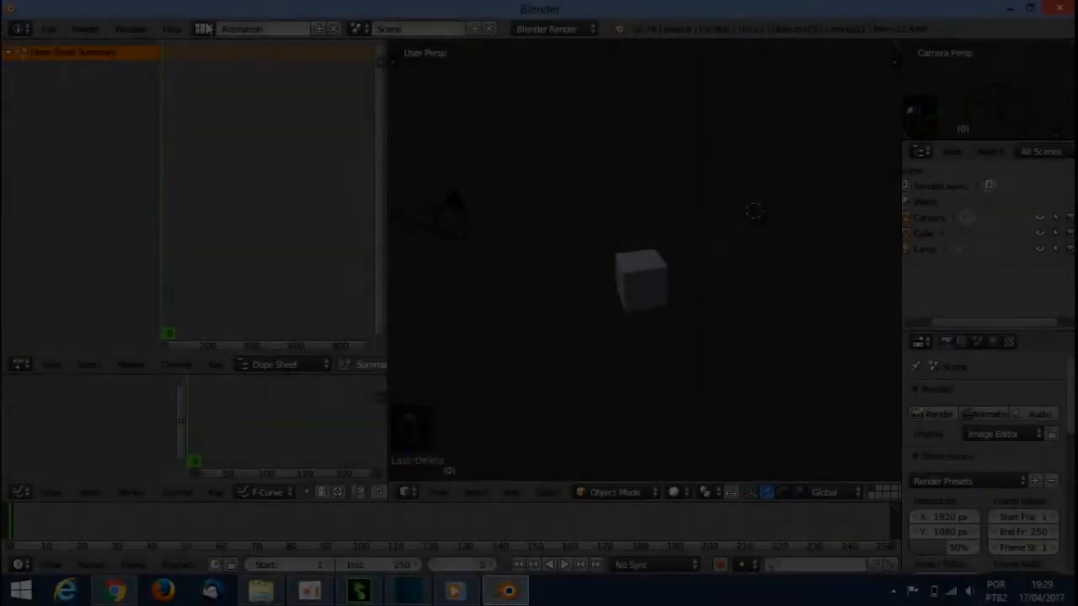
left_click(204, 29)
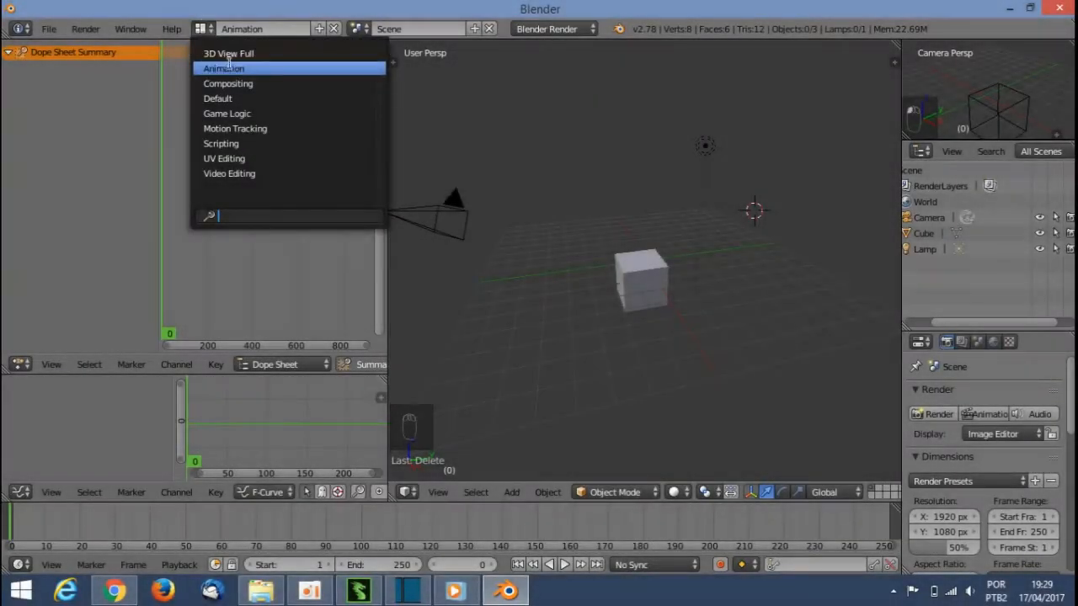
left_click(252, 158)
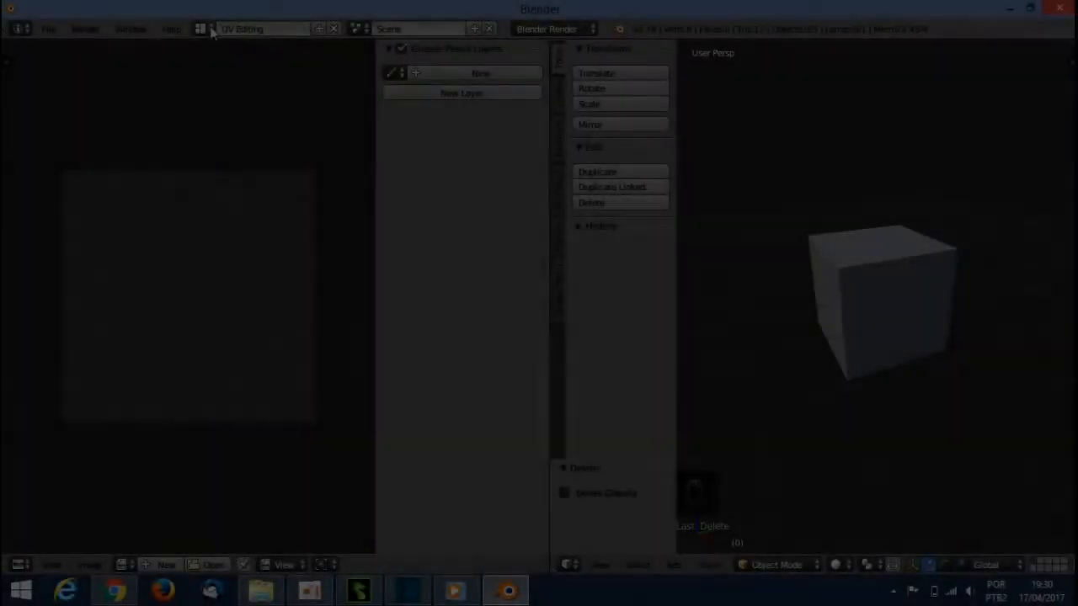
left_click(204, 29)
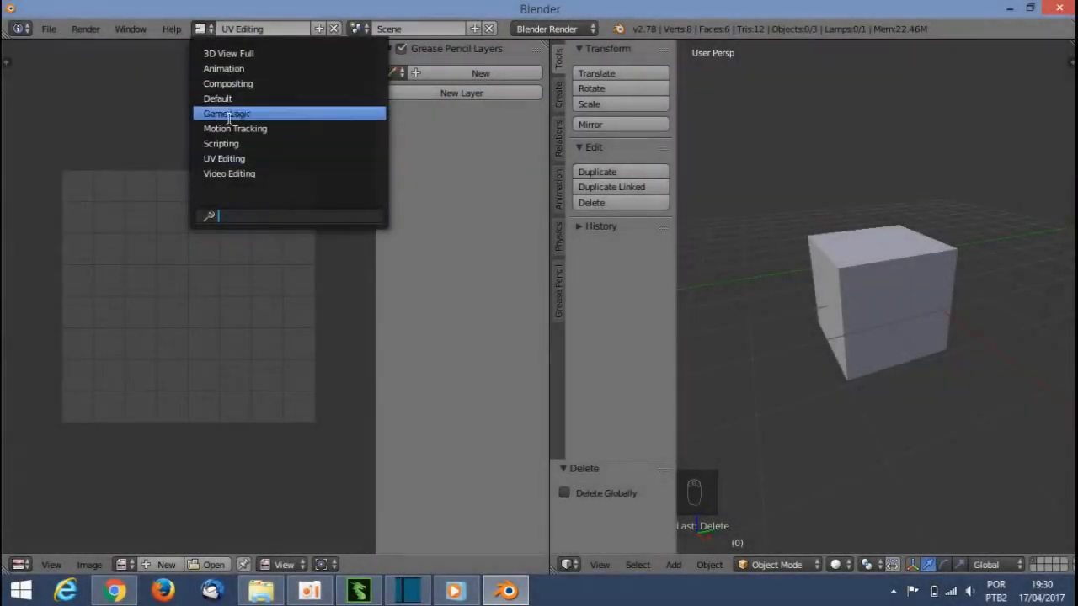
left_click(234, 143)
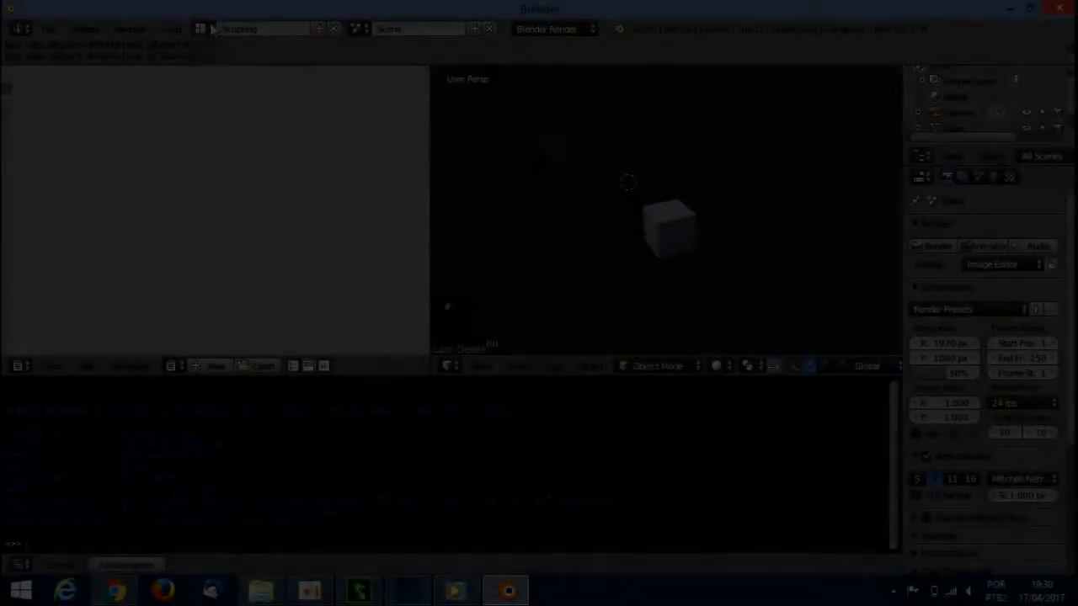
Step: Switch the screen layout to Compositing and then to Game Logic
left_click(201, 28)
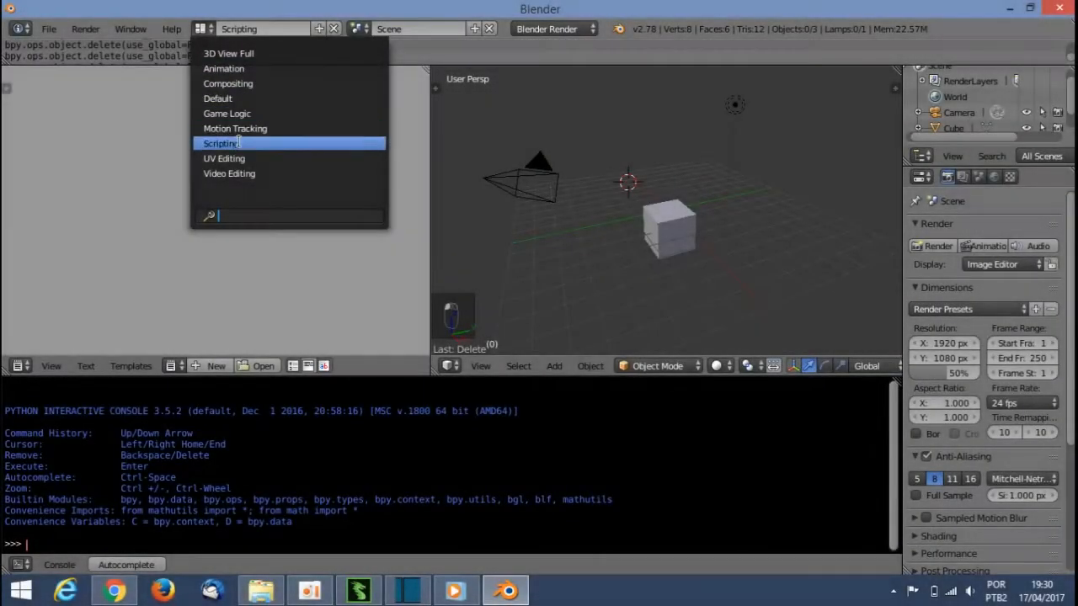
left_click(244, 85)
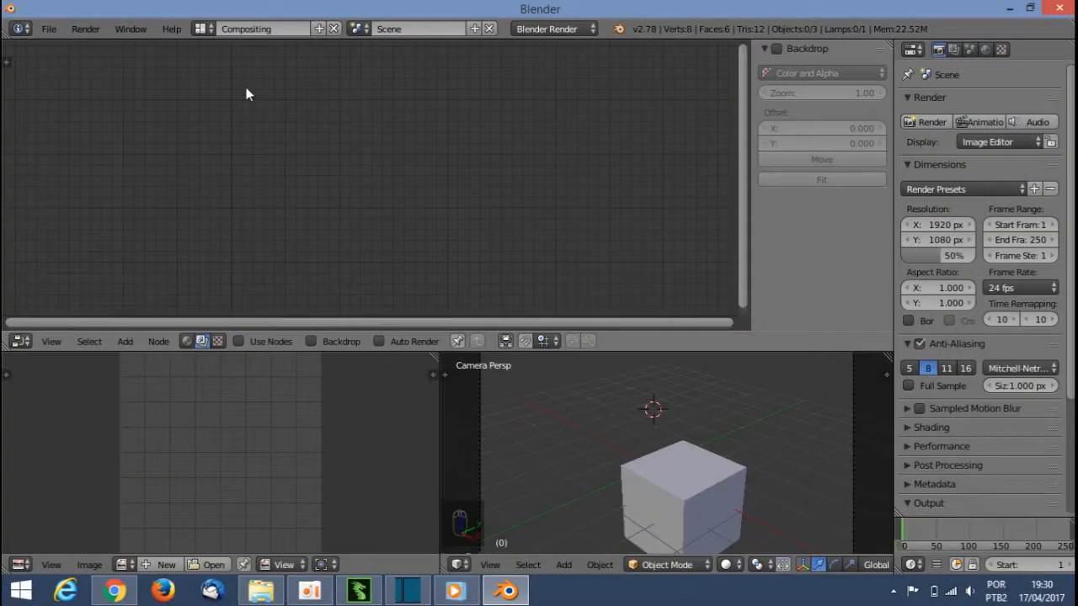
middle_click_drag(437, 214, 347, 213)
left_click(205, 28)
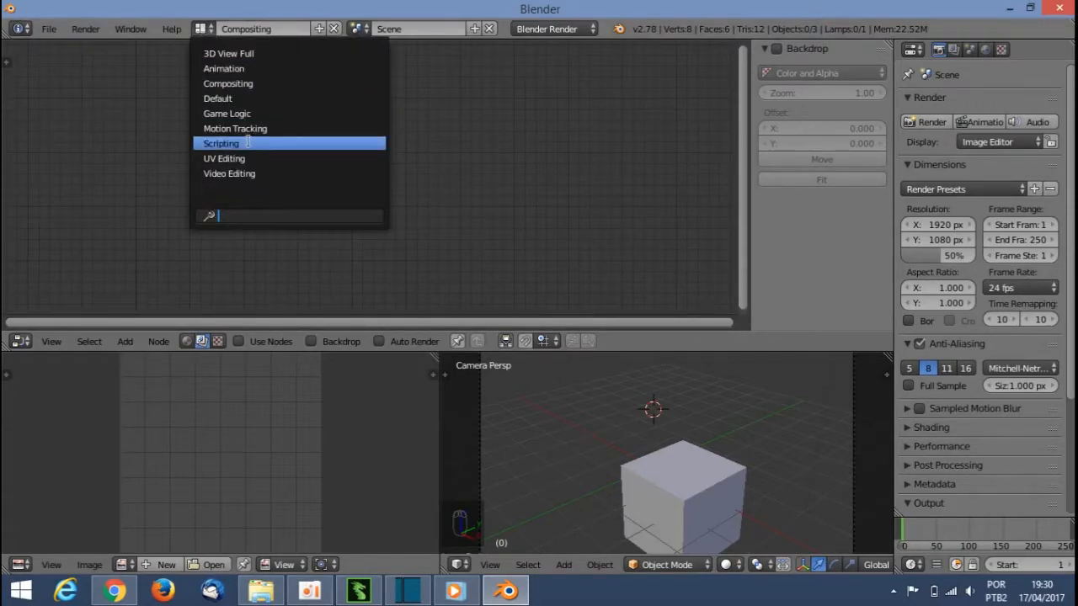
left_click(250, 115)
Step: Select the cube to show its logic bricks in the Game Logic layout
middle_click_drag(368, 168, 462, 70)
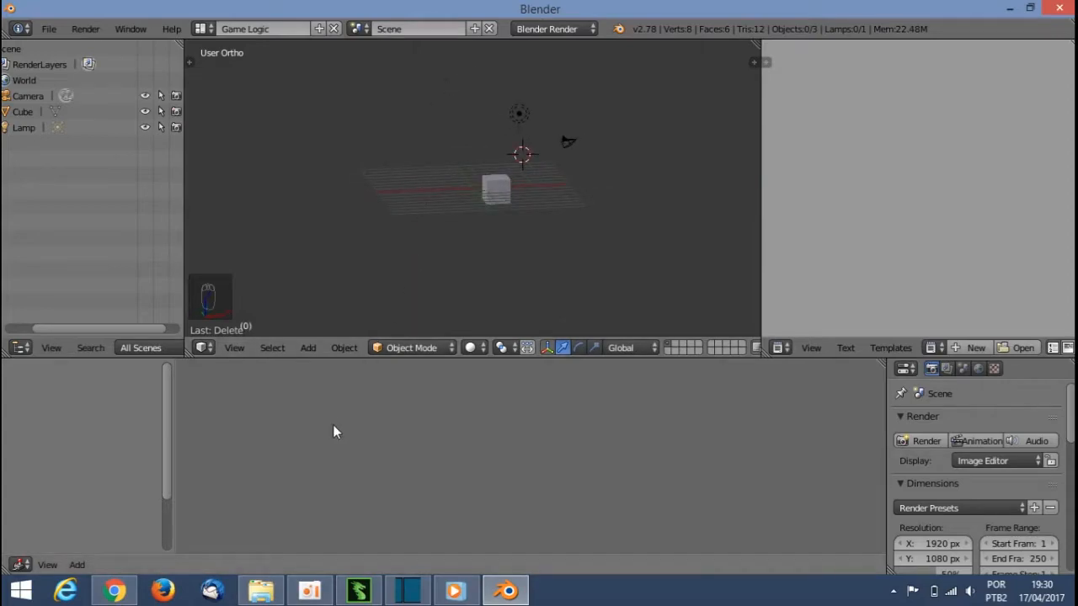
right_click(496, 191)
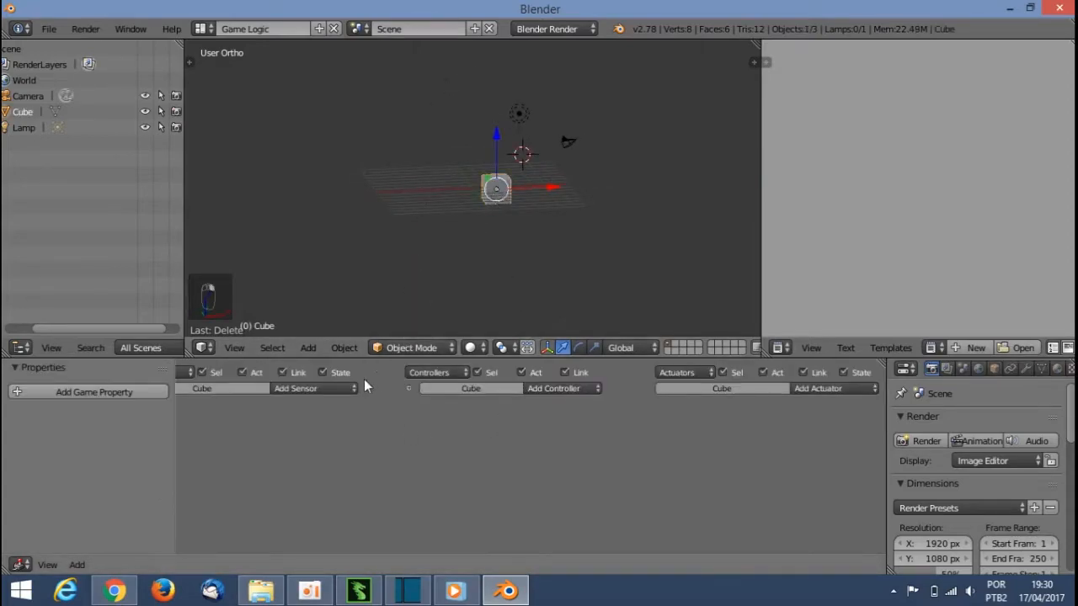
middle_click_drag(360, 431, 253, 438)
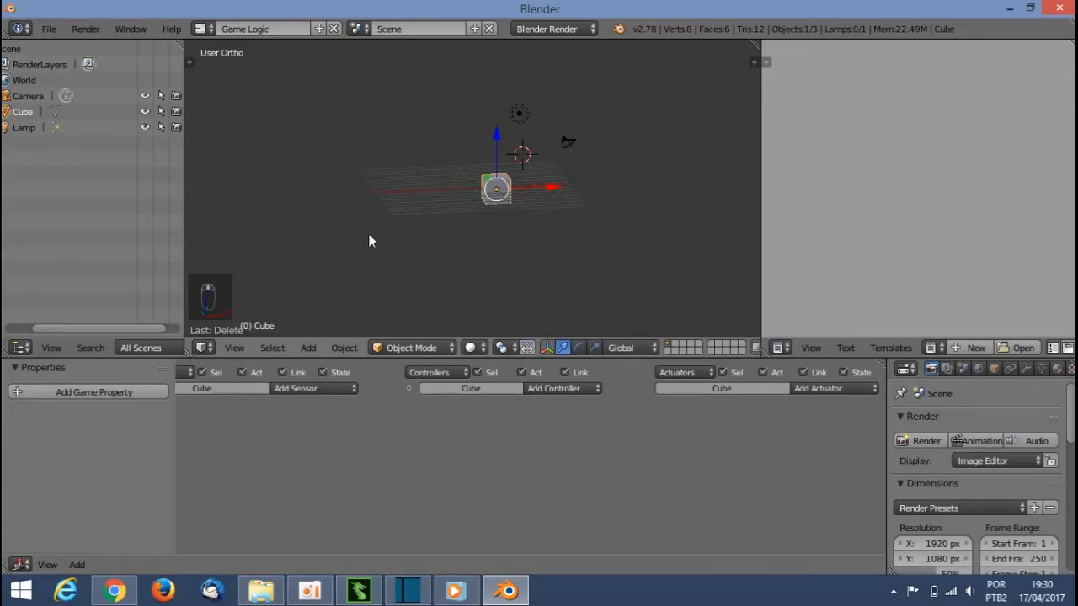
Step: Switch the screen layout to Video Editing
left_click(200, 29)
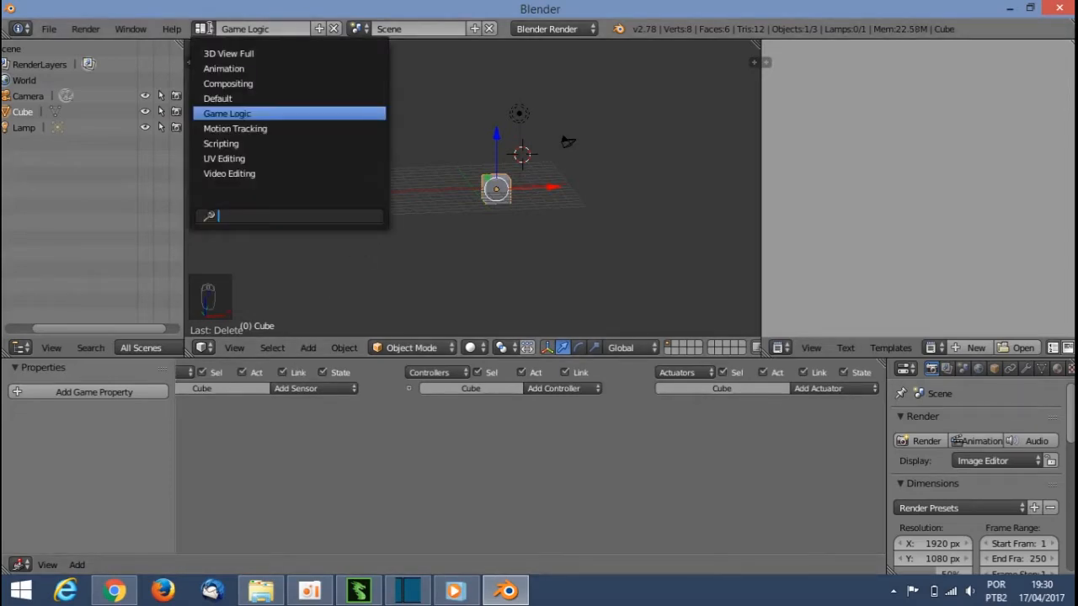
left_click(229, 173)
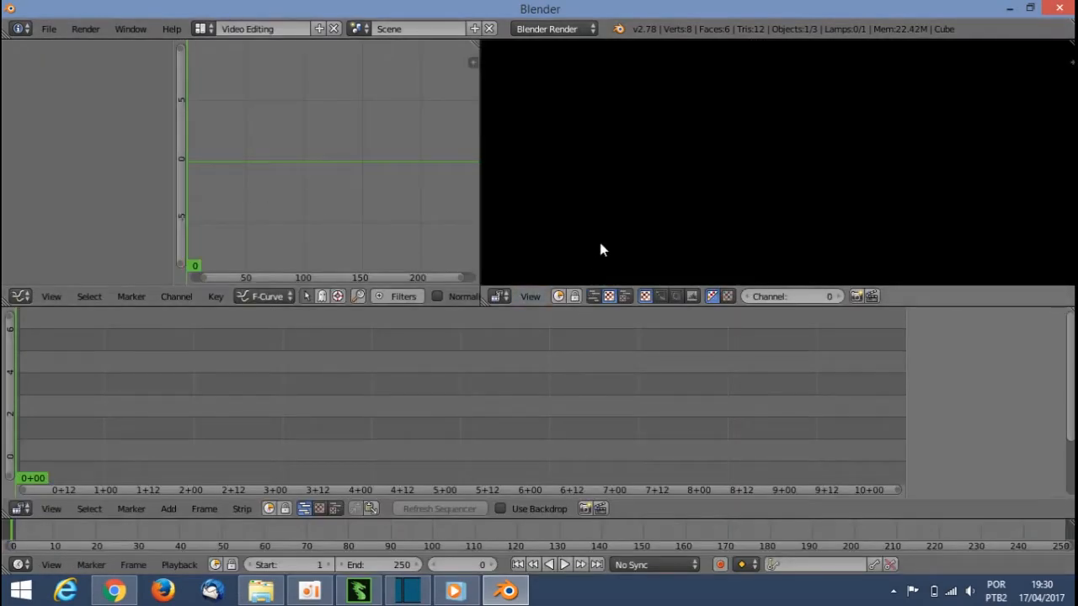
left_click_drag(261, 369, 29, 346)
left_click_drag(143, 354, 13, 380)
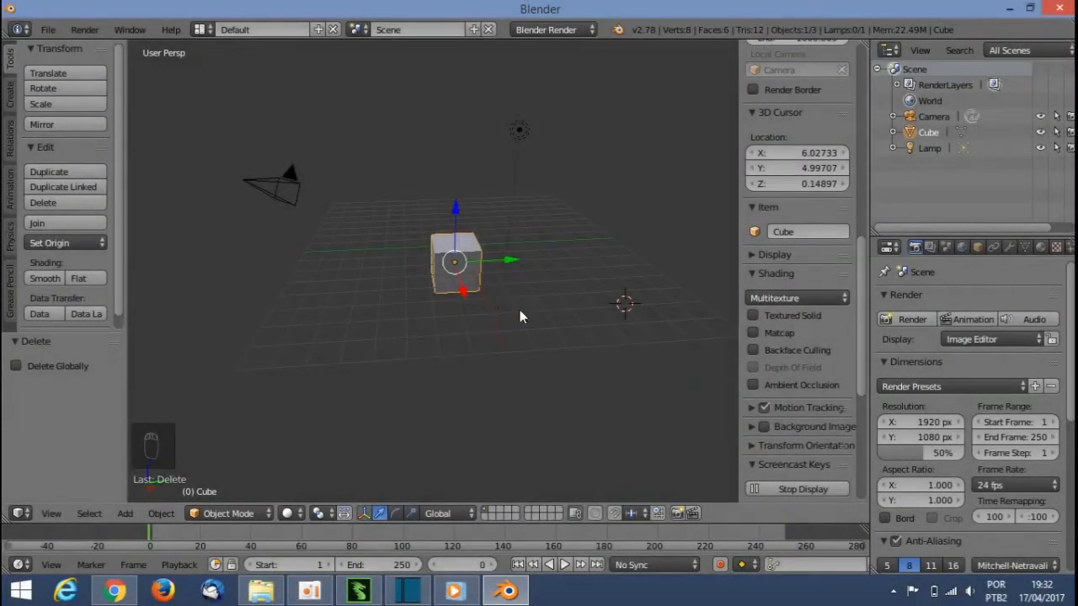
Step: Select the Lamp in the outliner
left_click(931, 148)
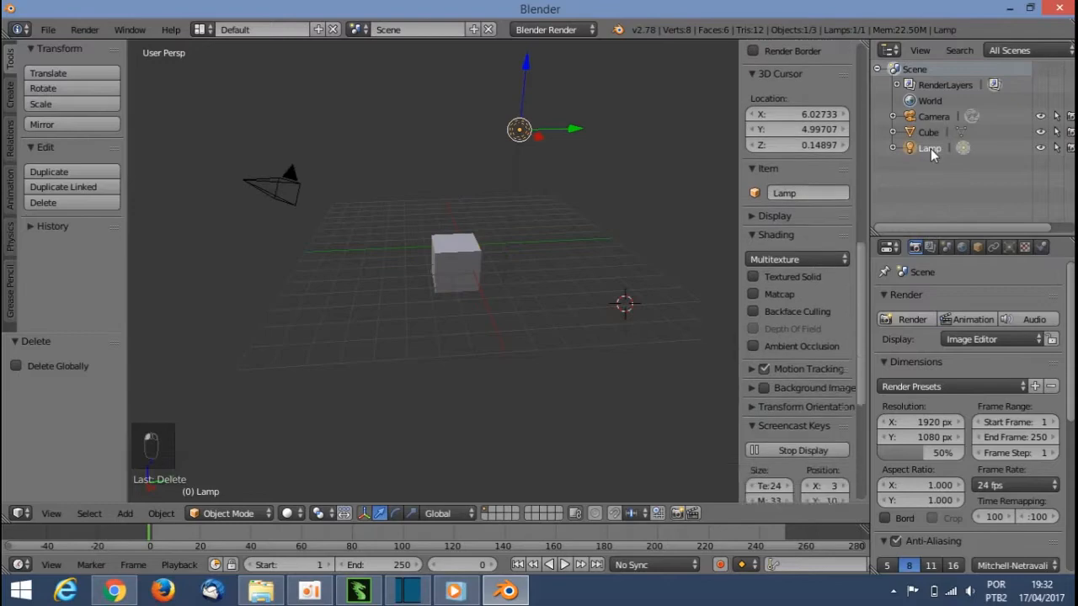
Step: Select the Cube, Camera and Lamp in turn from the outliner, ending with the Cube selected
left_click(930, 134)
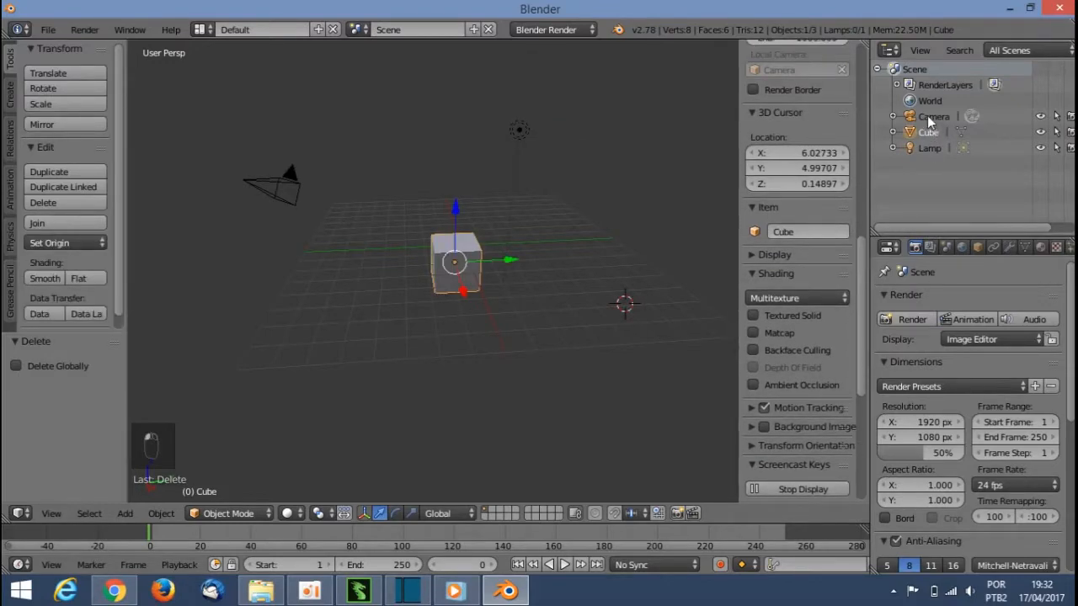
left_click(927, 116)
left_click(927, 132)
left_click(926, 149)
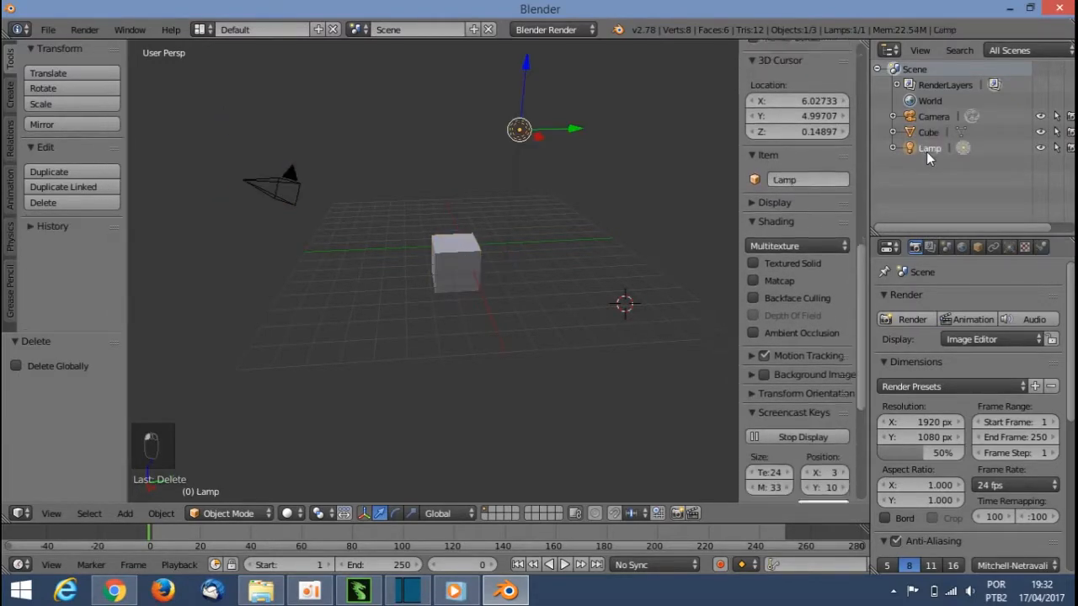
left_click(927, 131)
left_click(929, 116)
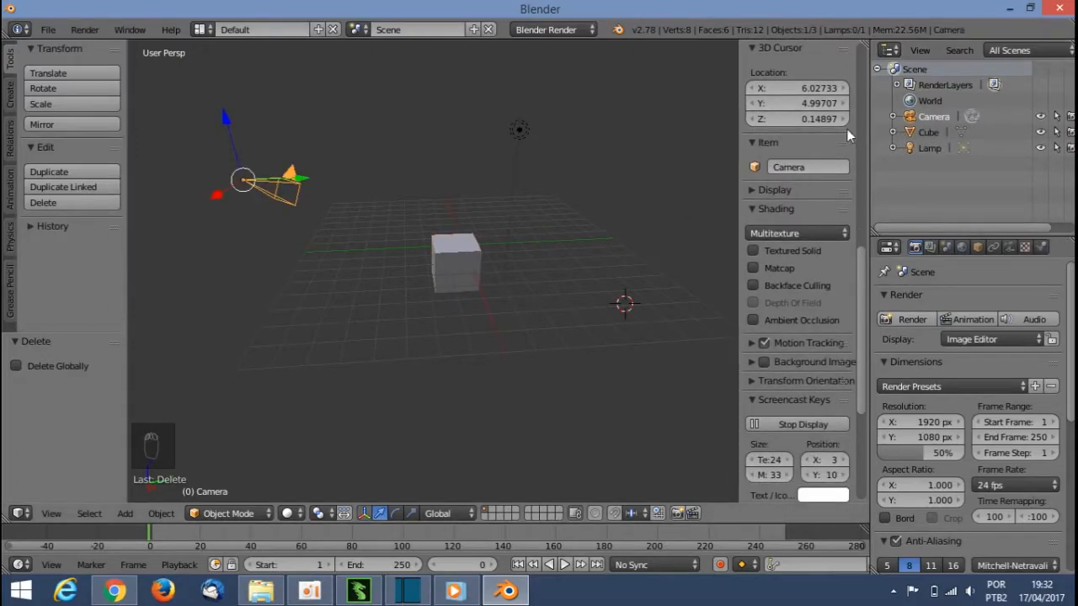
left_click(926, 132)
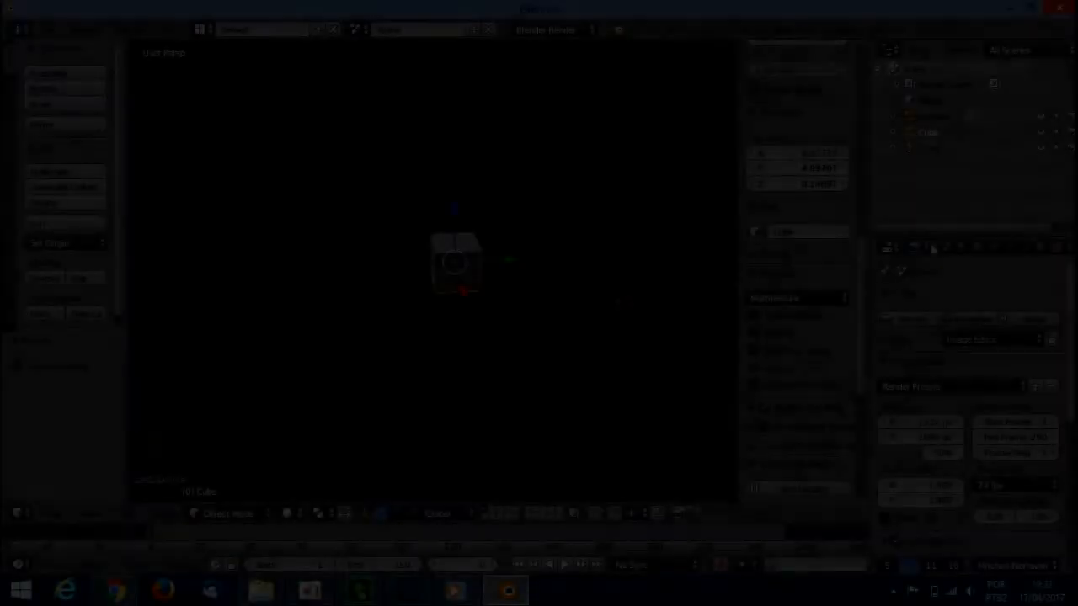
Step: Scroll through the Render properties and the property tabs to examine the available settings
scroll(1031, 351, "down", 5)
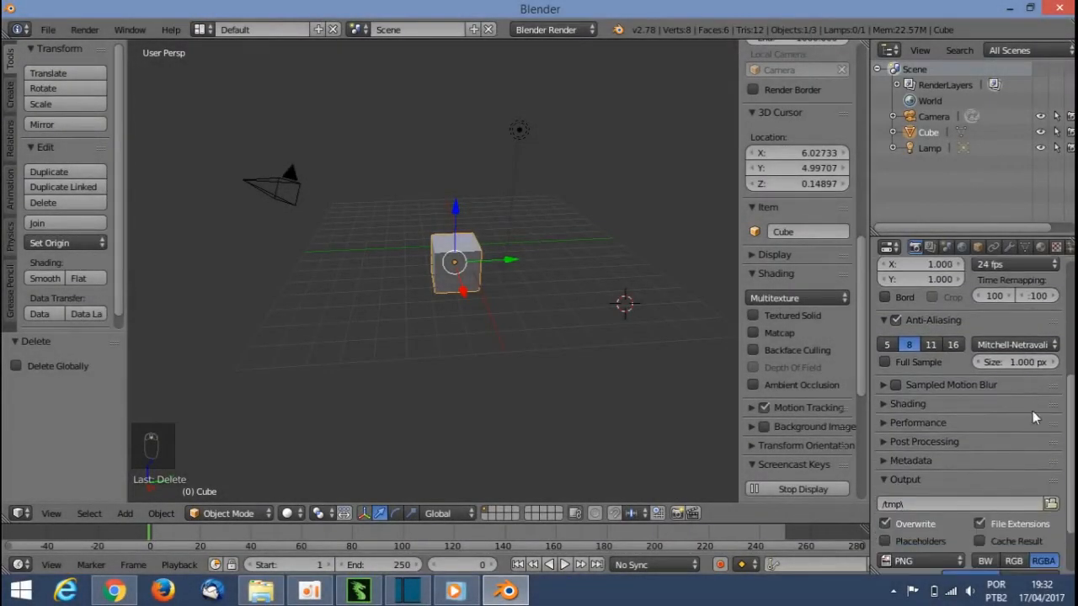
scroll(1065, 377, "up", 10)
scroll(1065, 376, "up", 1)
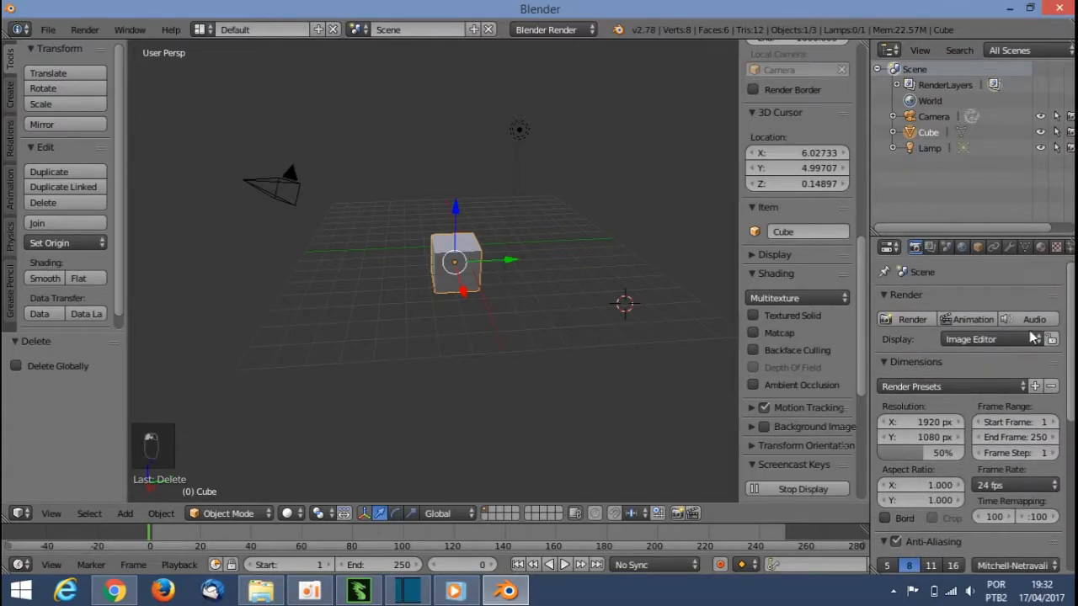
left_click(1025, 342)
scroll(1066, 396, "down", 5)
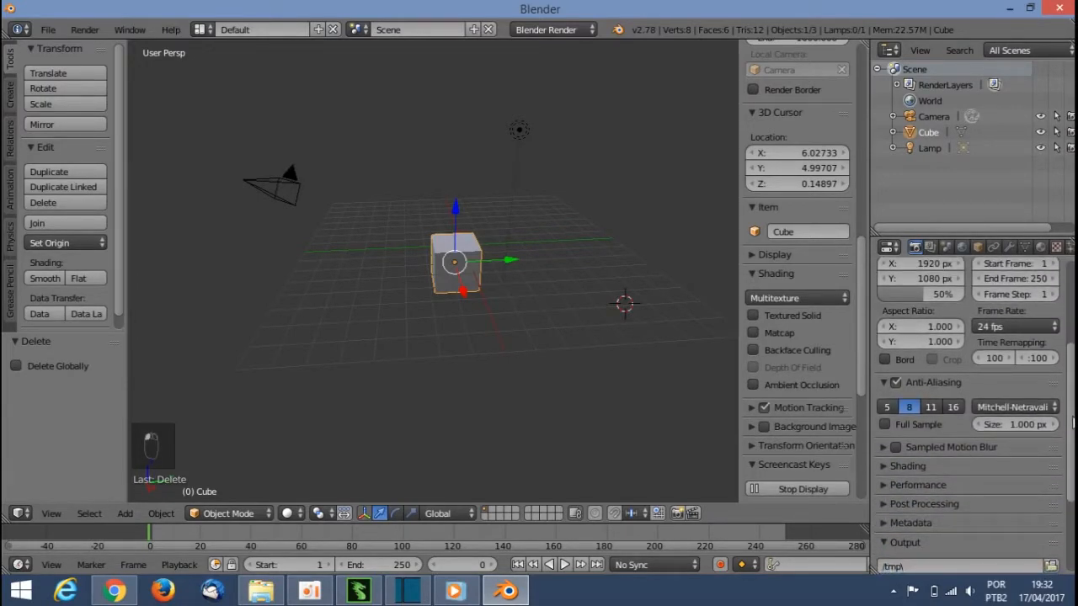
scroll(1065, 404, "down", 5)
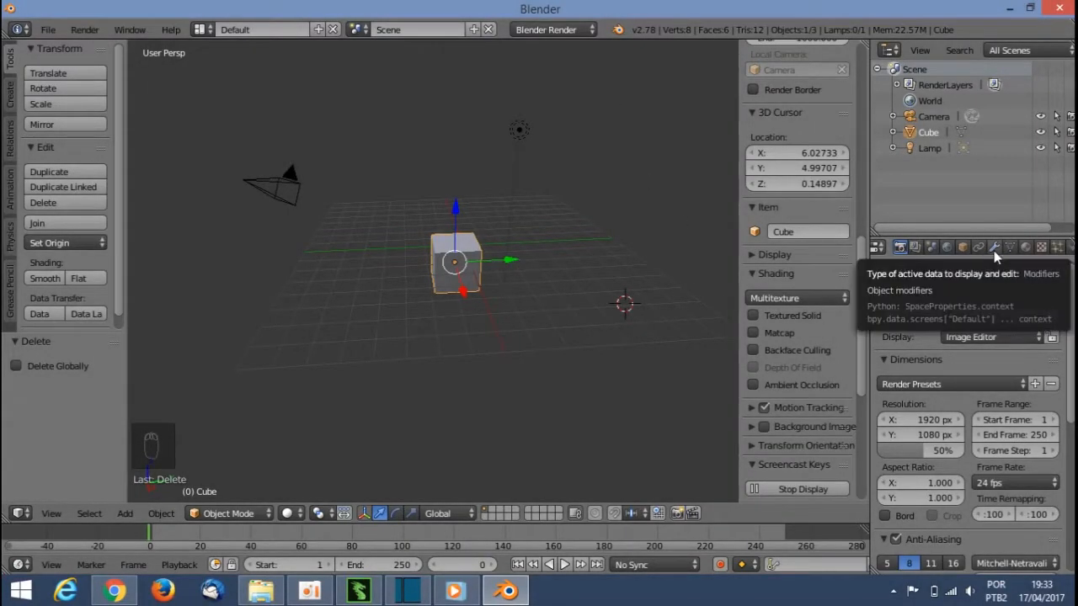
left_click(994, 248)
left_click(970, 300)
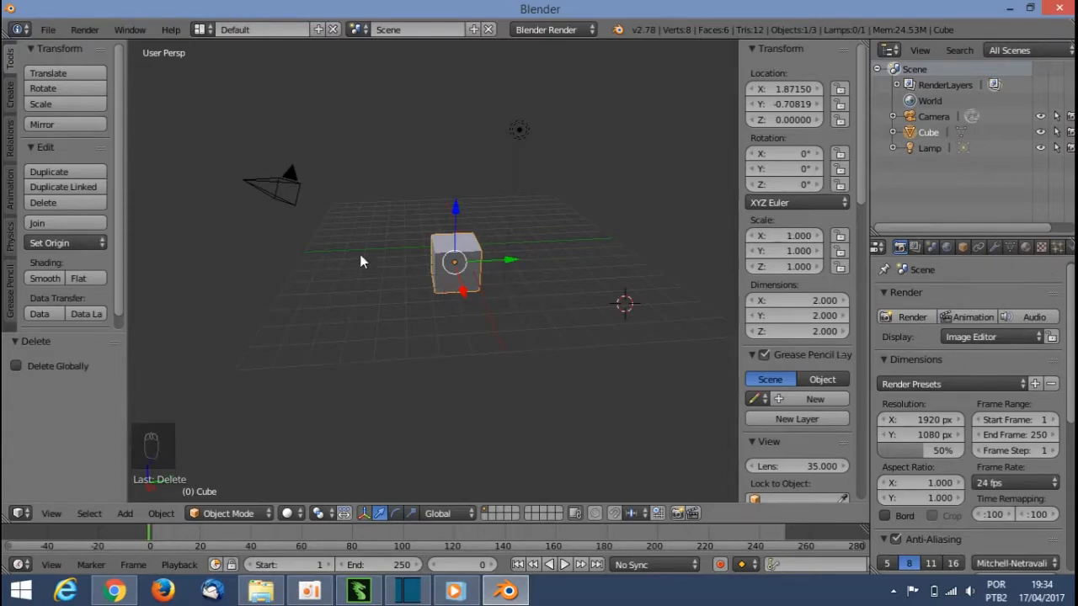
Step: Hide and reopen the tool shelf, toggling it on and off several times
left_click_drag(125, 112, 4, 113)
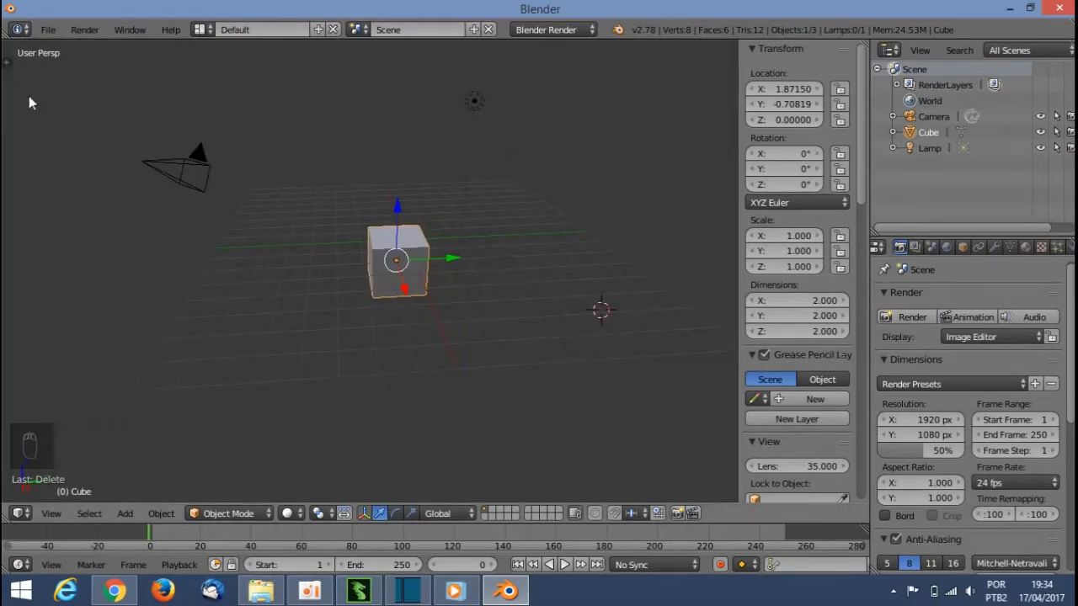
left_click(8, 62)
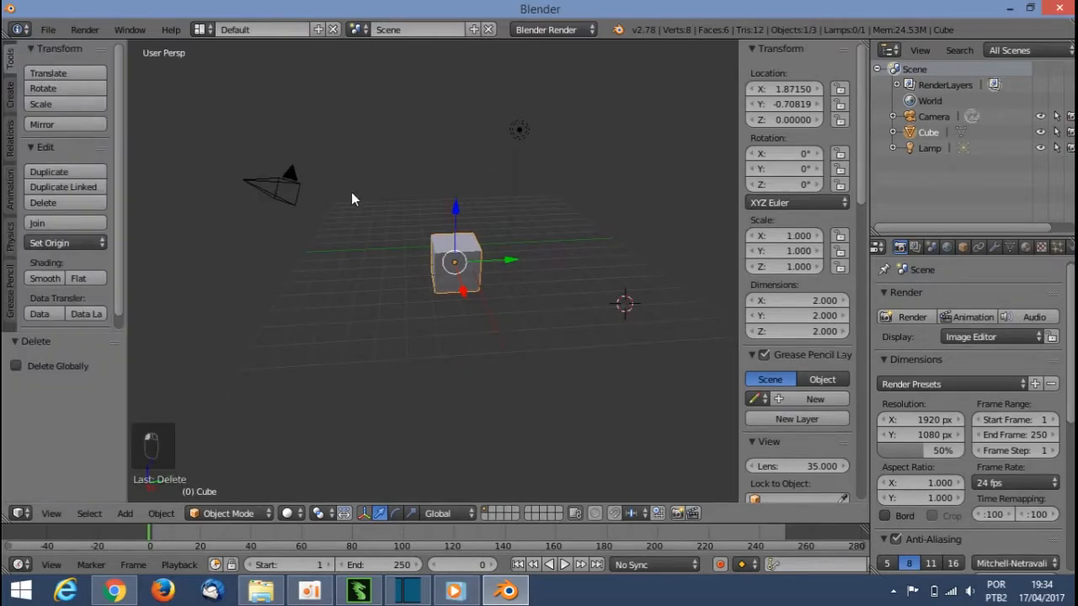
key("t")
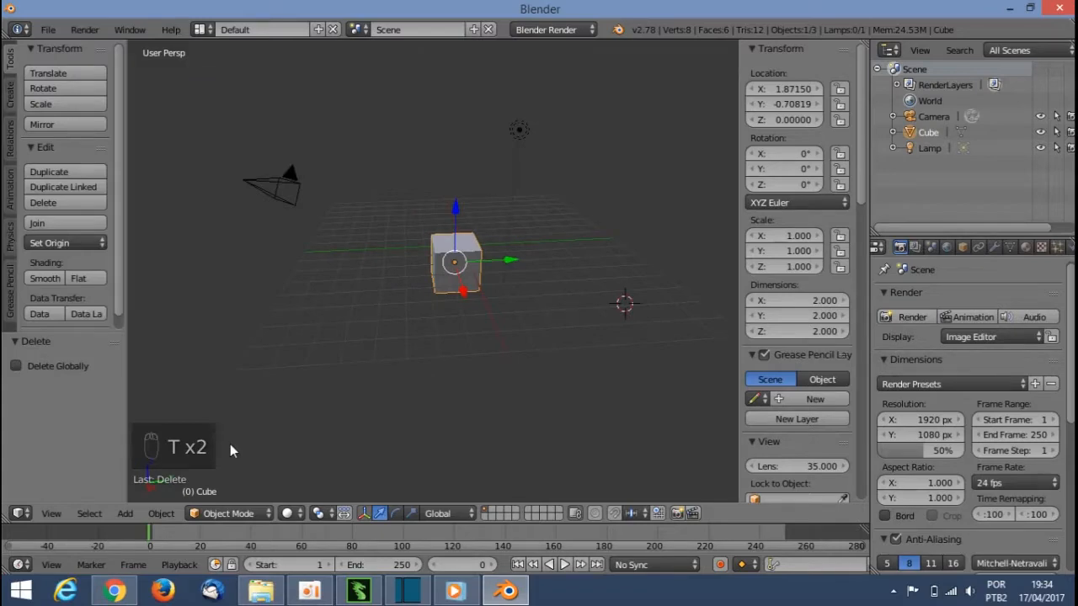
key("t")
key("t")
key("t")
key("t")
key("t")
key("t")
key("t")
key("t")
key("t")
key("t")
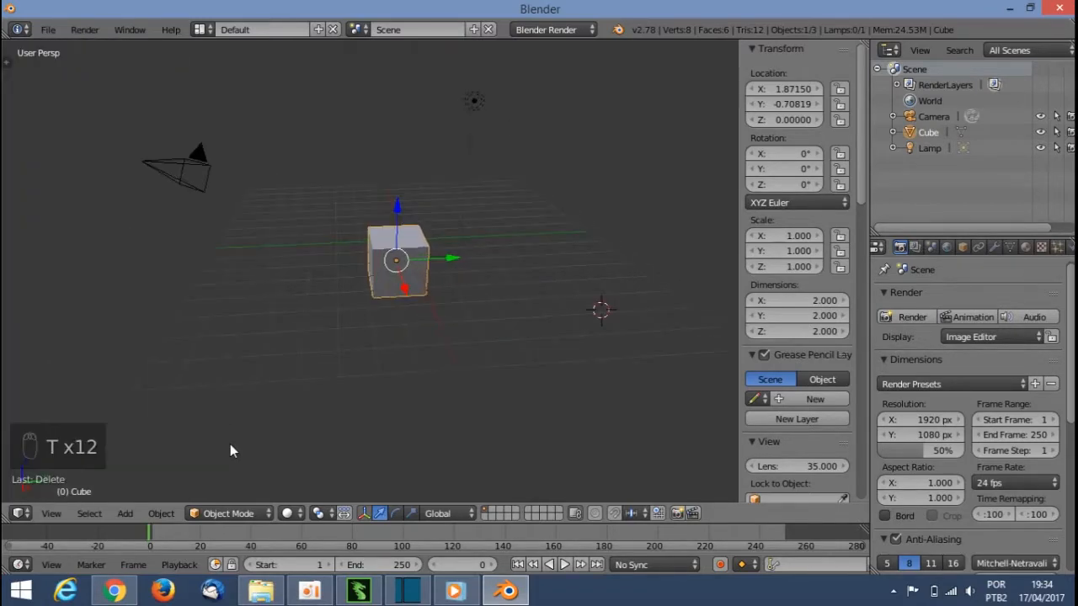
key("t")
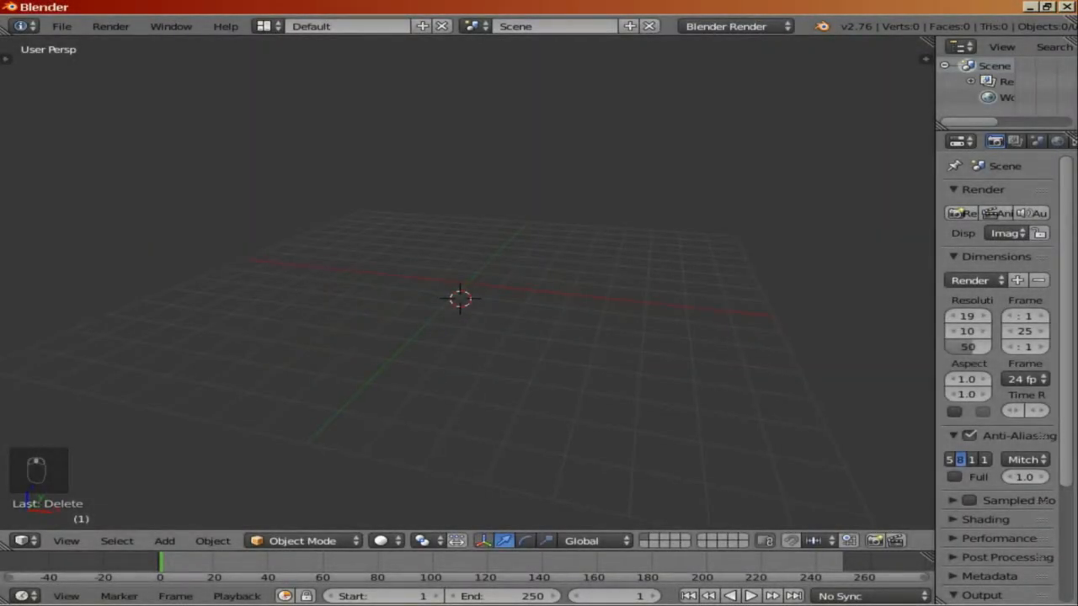
Step: Add a camera to the empty scene
middle_click_drag(497, 303, 455, 278)
key("shift+a")
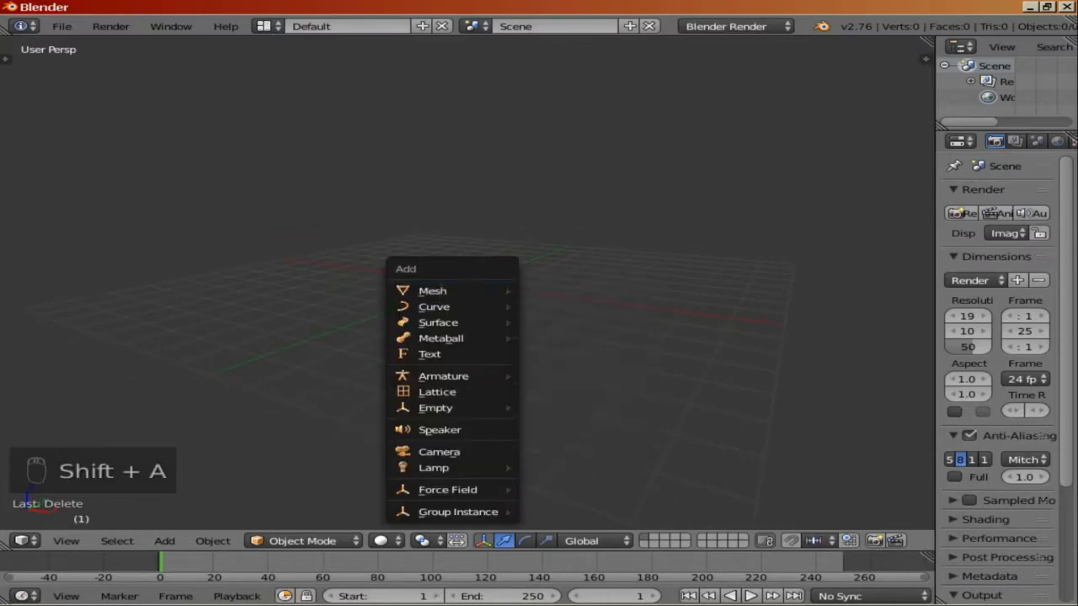
left_click(439, 451)
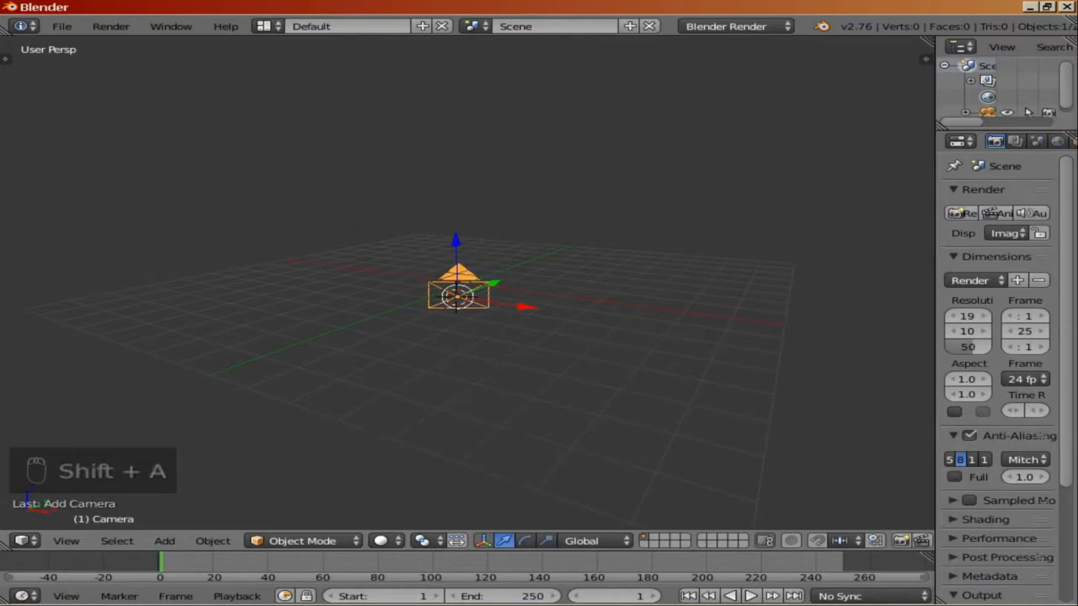
Step: Set the camera's location to X 0, Y 0 and Z 0 in the Object properties
left_click_drag(935, 303, 805, 303)
left_click(949, 142)
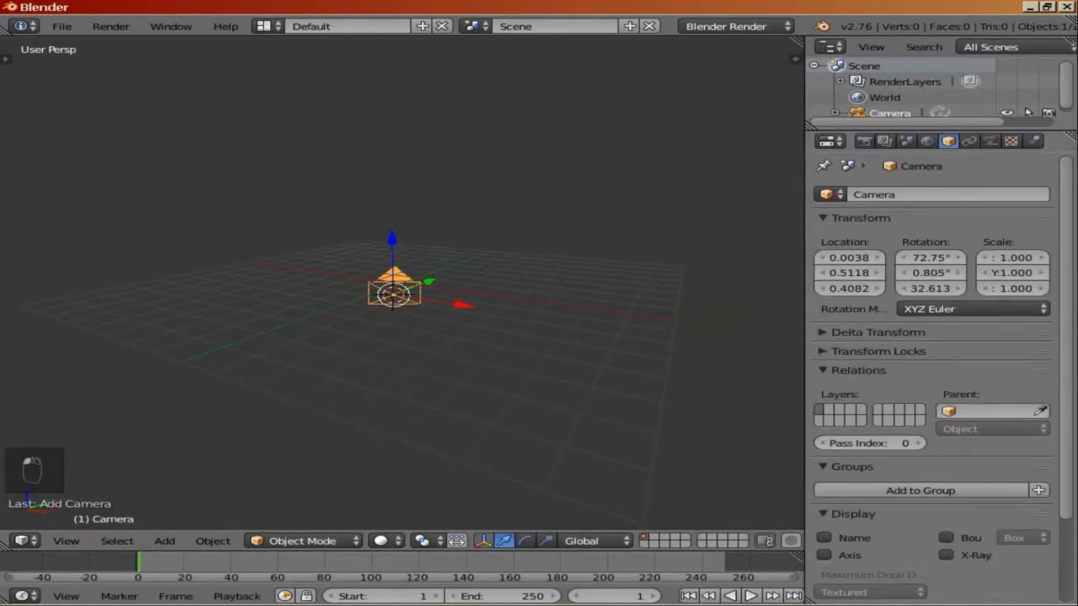
left_click(849, 258)
type("0")
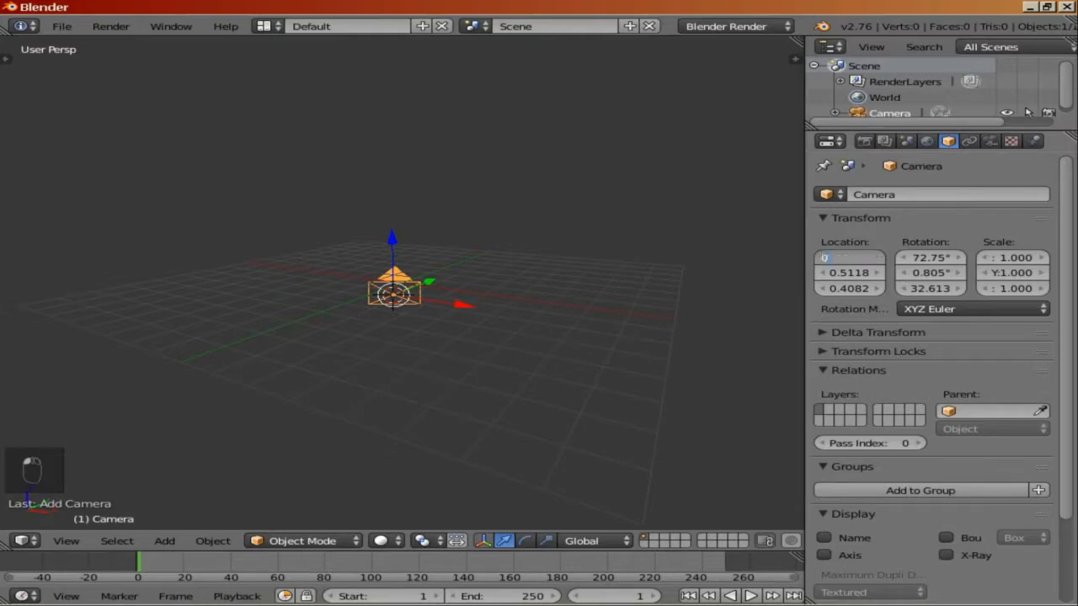
key("Return")
left_click(849, 273)
type("0")
key("Return")
left_click(849, 288)
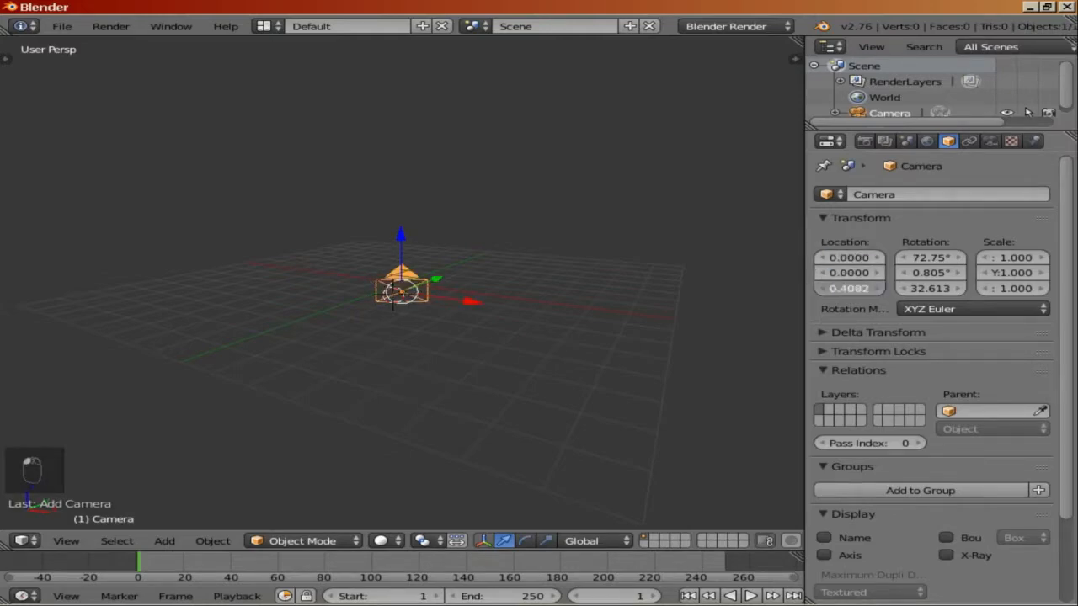
type("0")
key("Return")
Step: Set the camera's rotation to X 90°, Y 0° and Z 0°
middle_click_drag(539, 337, 381, 335)
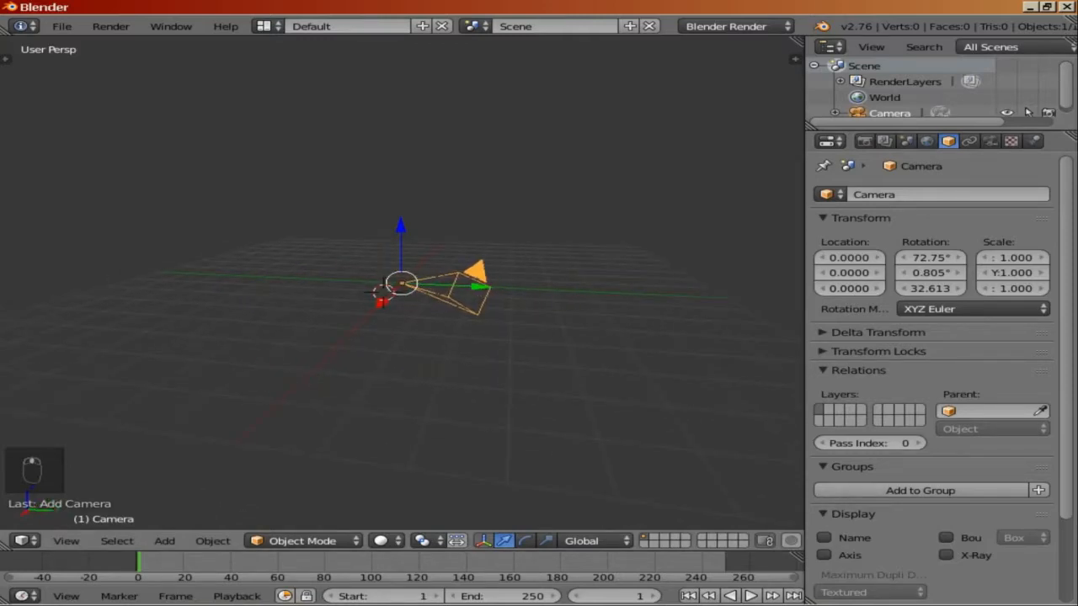
left_click(931, 258)
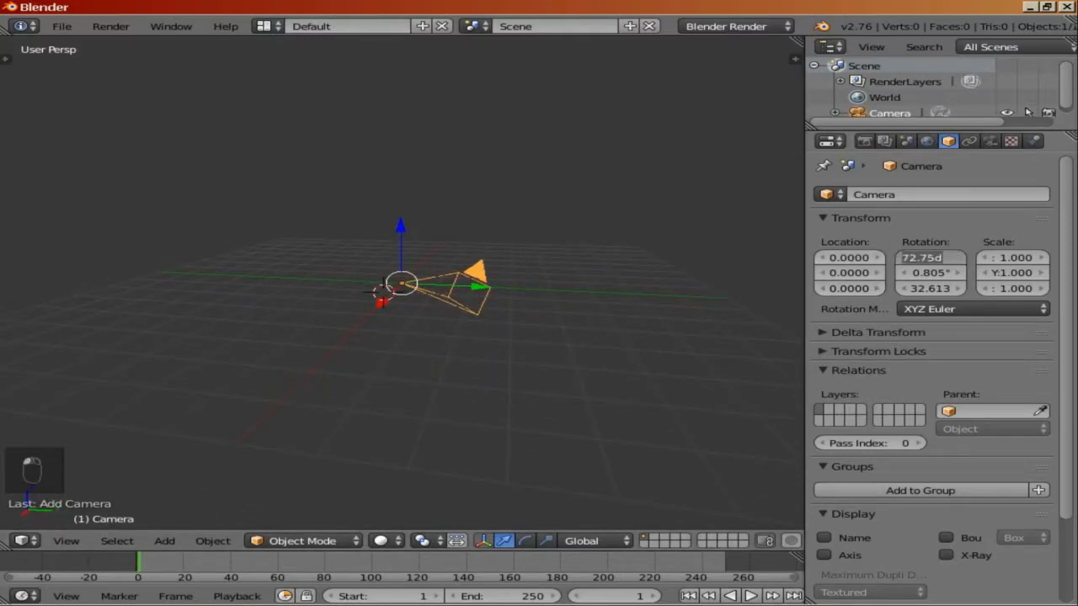
type("90")
key("Tab")
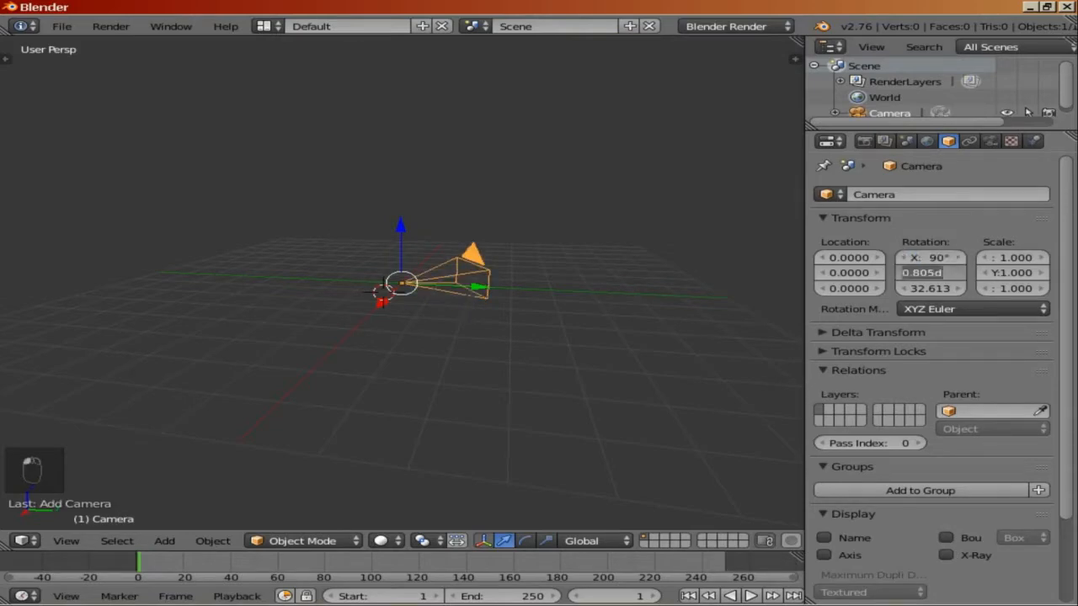
type("0")
key("Tab")
type("0")
key("Return")
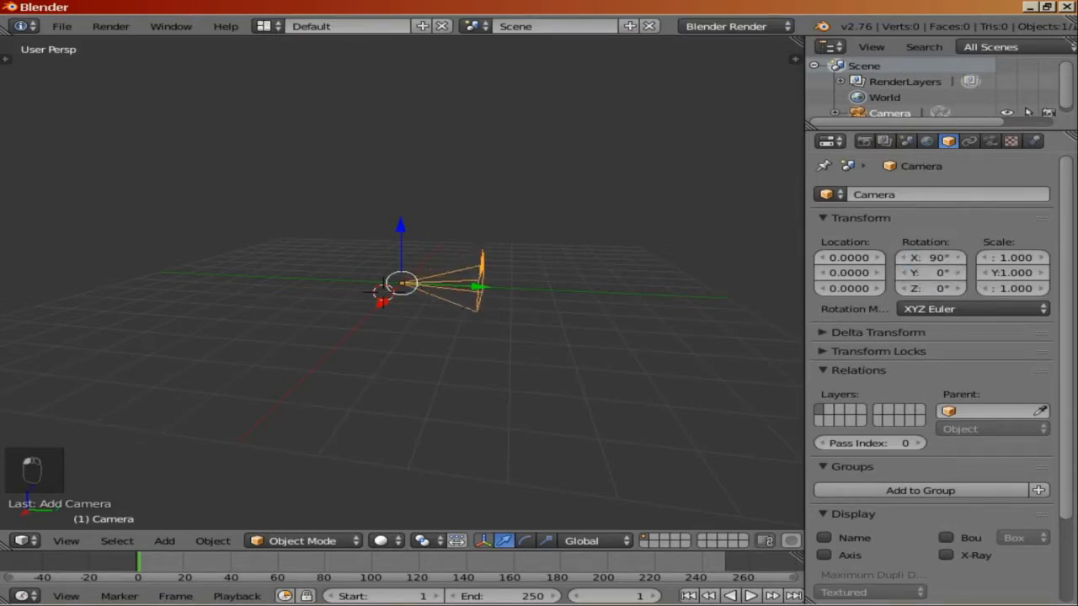
Step: Switch the camera's lens type to Orthographic in the camera data properties
middle_click_drag(320, 370, 506, 378)
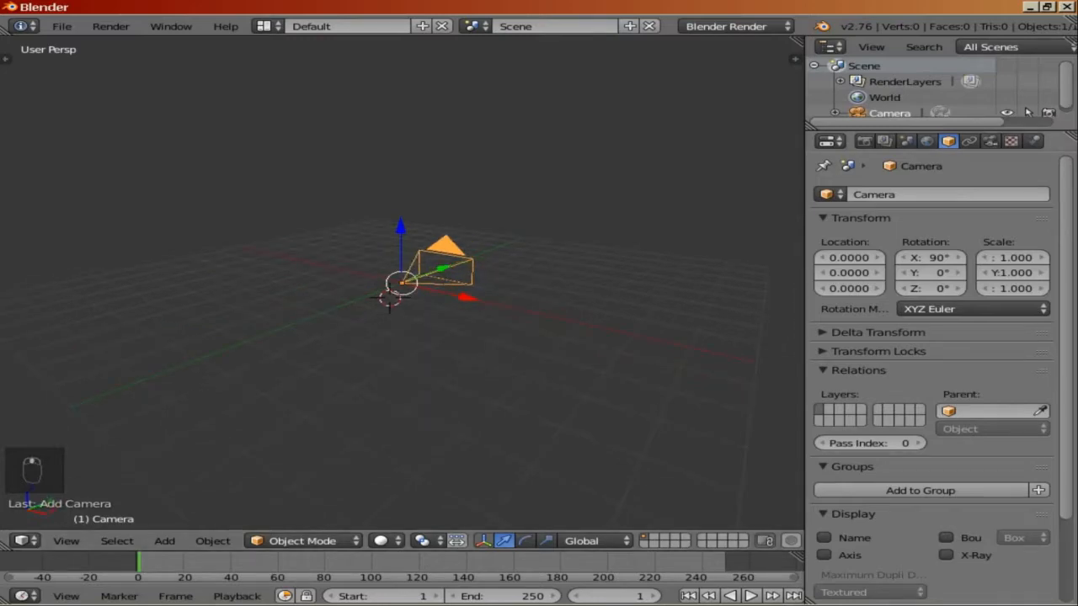
left_click(991, 141)
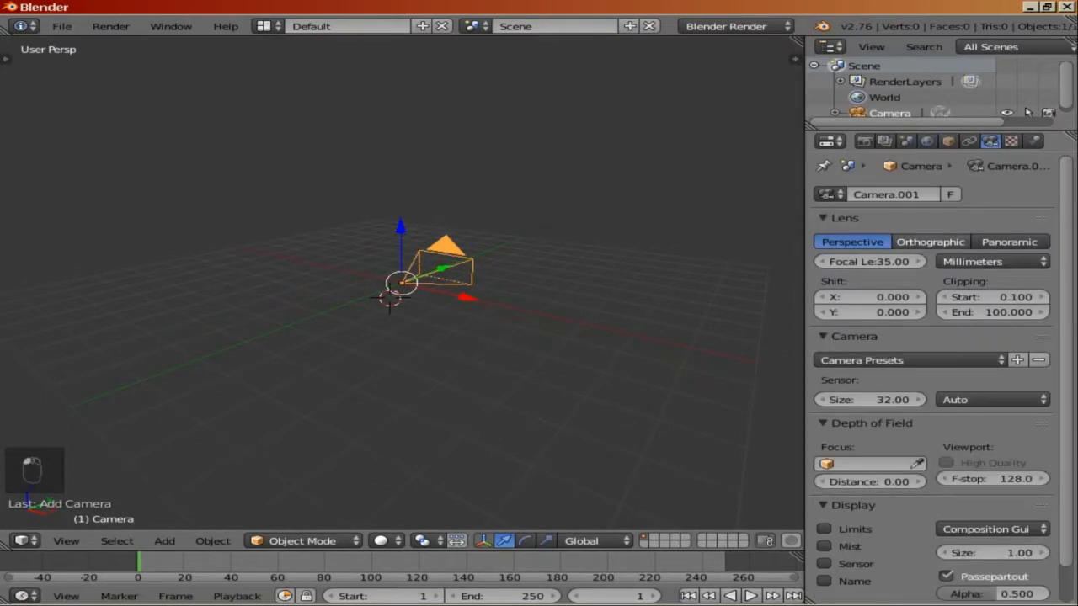
left_click(930, 242)
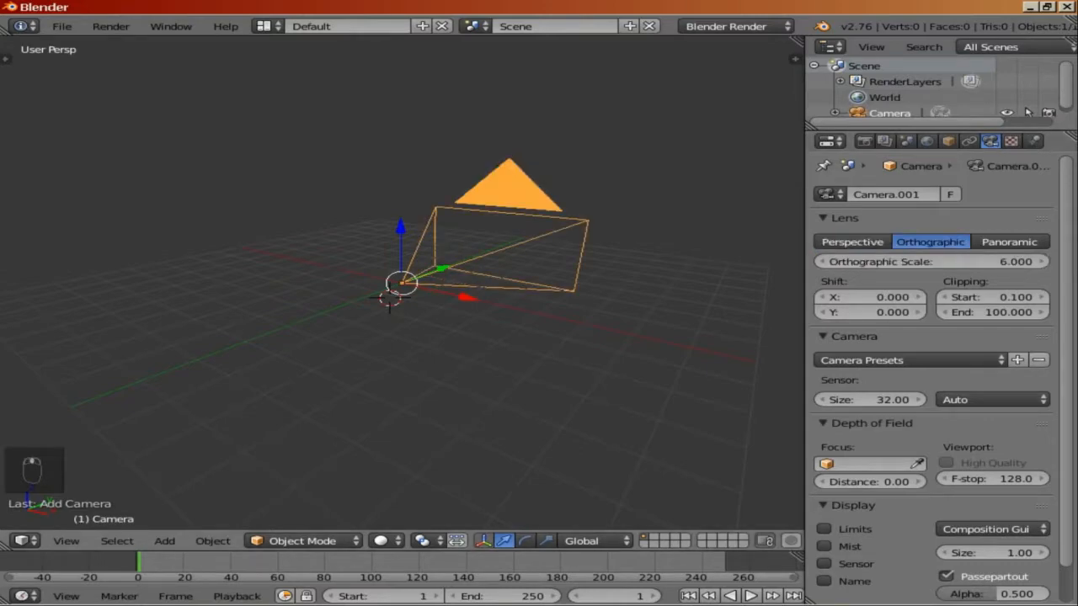
Step: Toggle the viewport between looking through the camera and the user perspective view
middle_click_drag(506, 337, 278, 329)
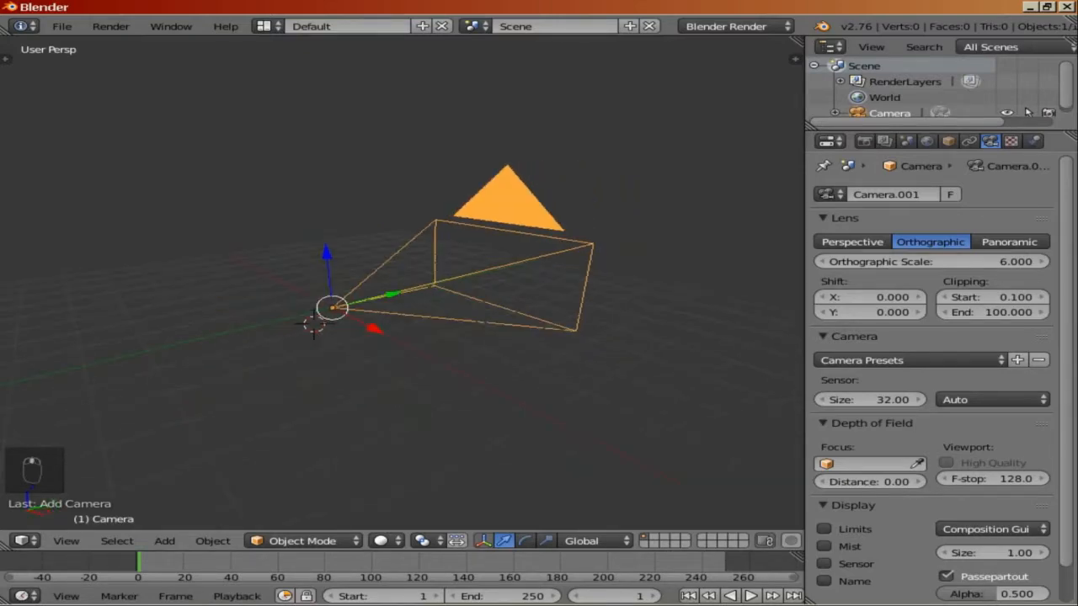
key("KP_0")
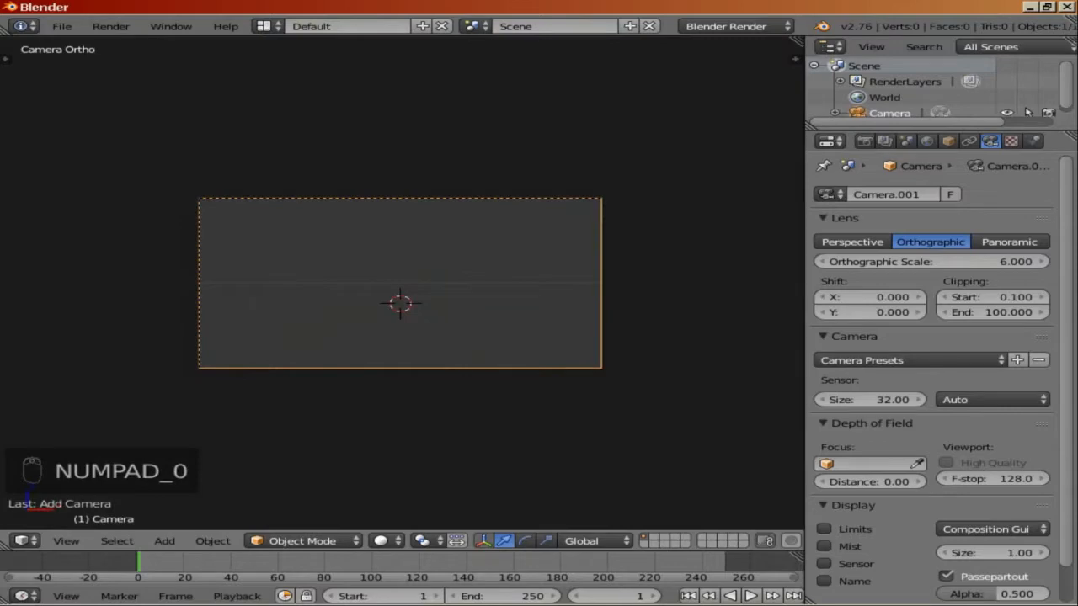
key("KP_0")
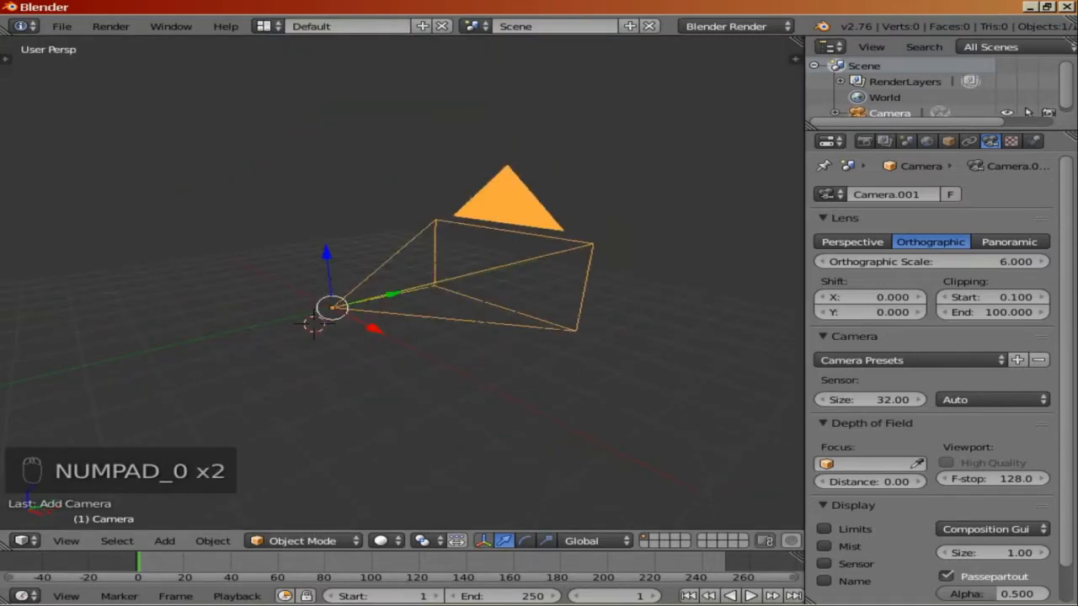
left_click(66, 540)
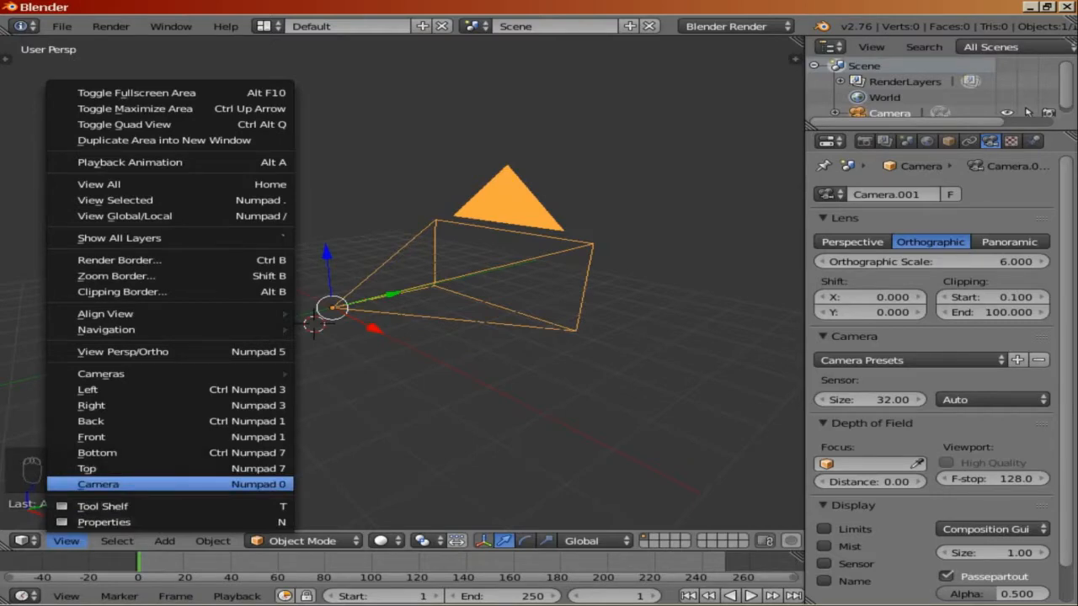
left_click(99, 485)
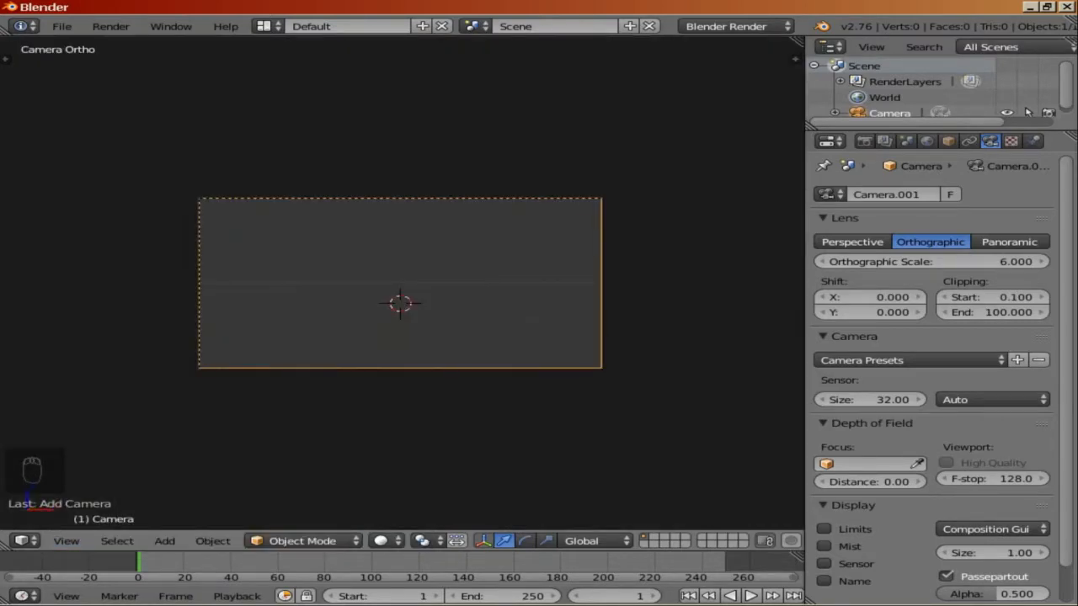
key("KP_0")
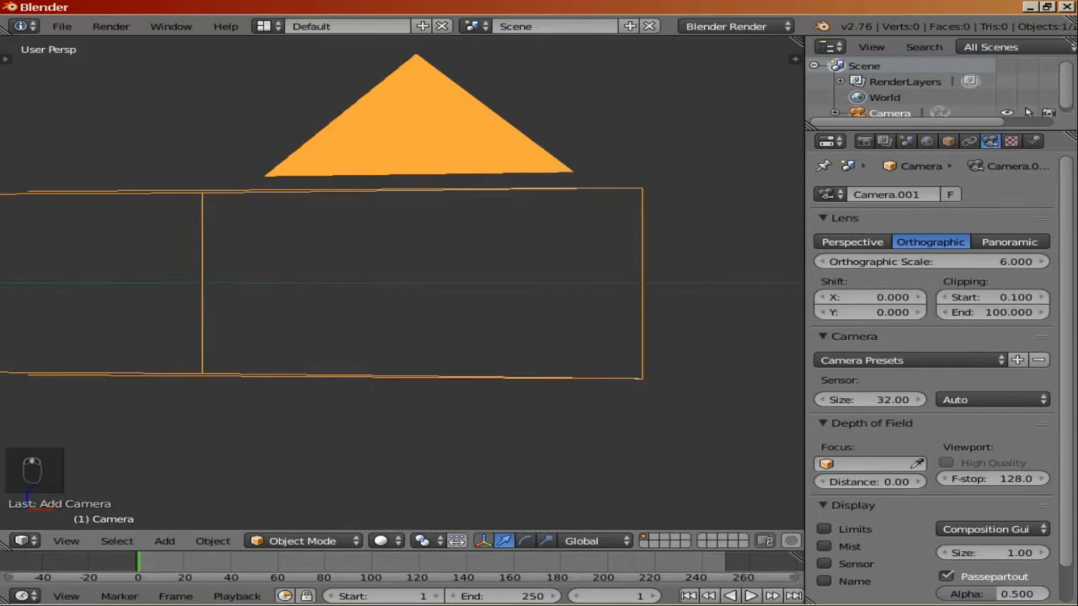
Step: Add a Plane mesh at the 3D cursor
middle_click_drag(404, 278, 349, 322)
scroll(403, 286, "down", 2)
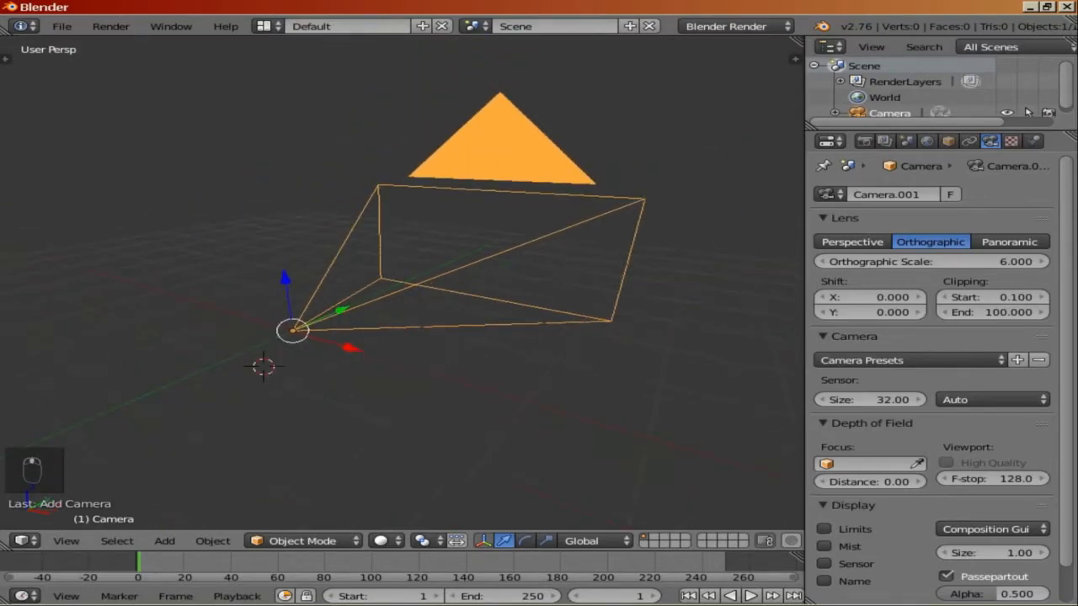
scroll(402, 287, "down", 1)
middle_click_drag(402, 286, 309, 289)
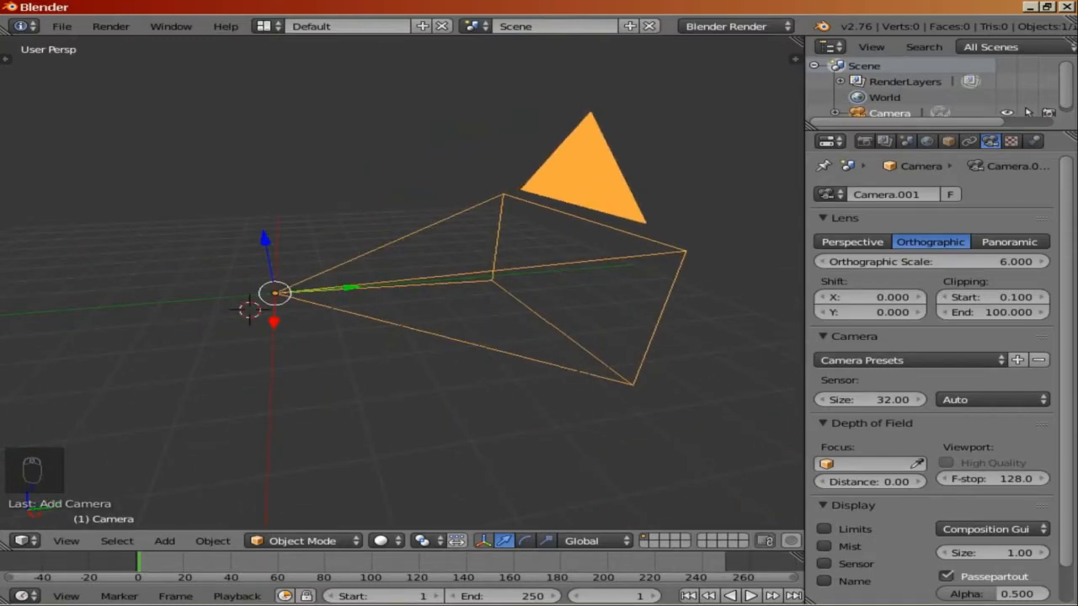
key("shift+a")
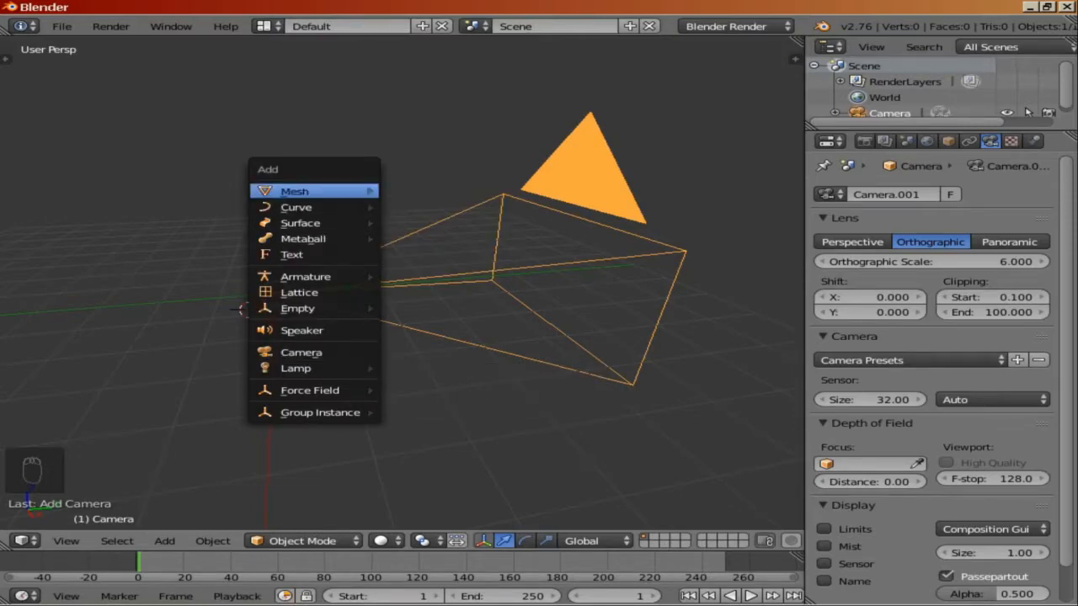
mouse_move(303, 192)
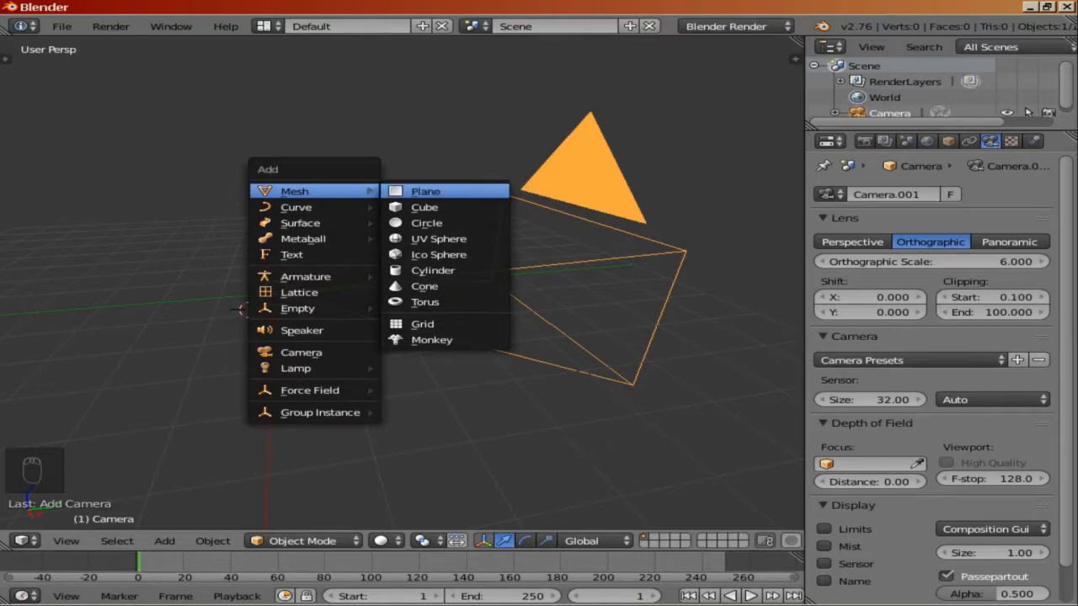
left_click(425, 191)
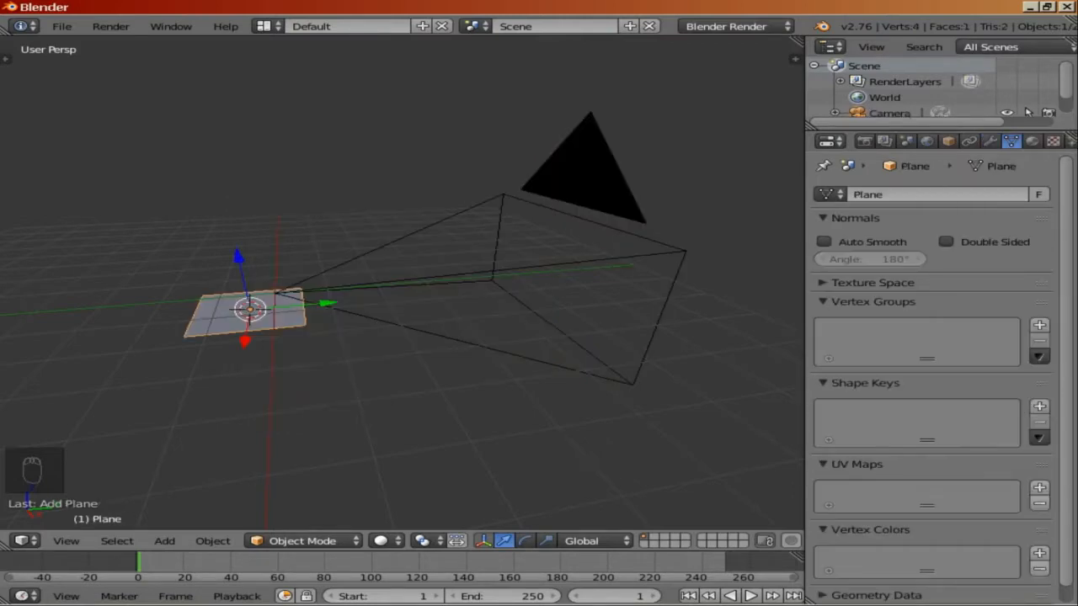
Step: Rotate the plane 90° about the X axis
scroll(402, 292, "down", 3)
middle_click_drag(403, 292, 484, 310)
key("g")
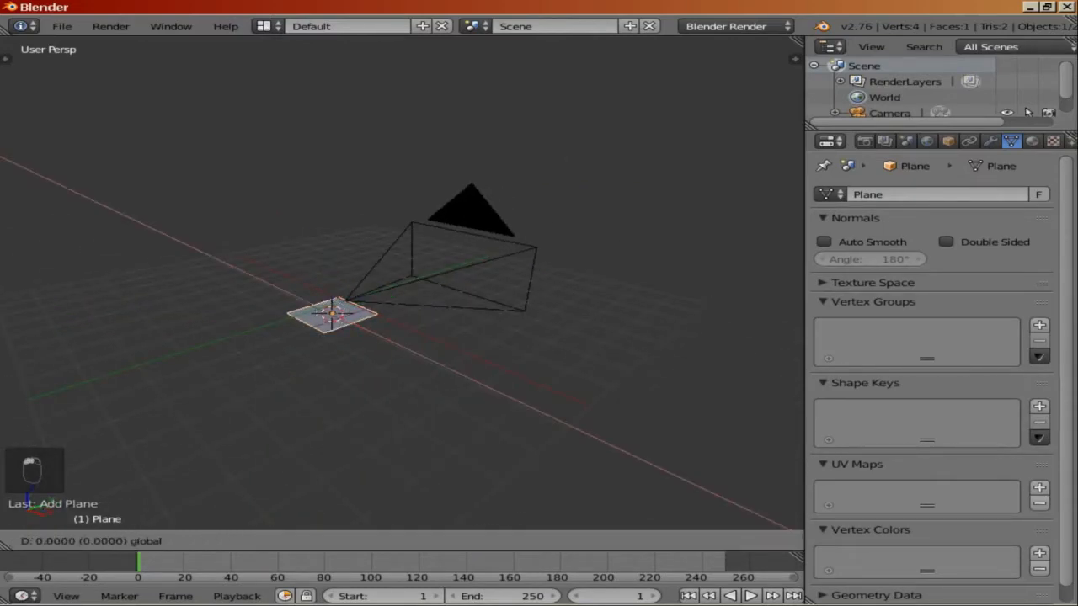
key("Return")
left_click_drag(414, 310, 477, 284)
middle_click_drag(476, 283, 397, 288)
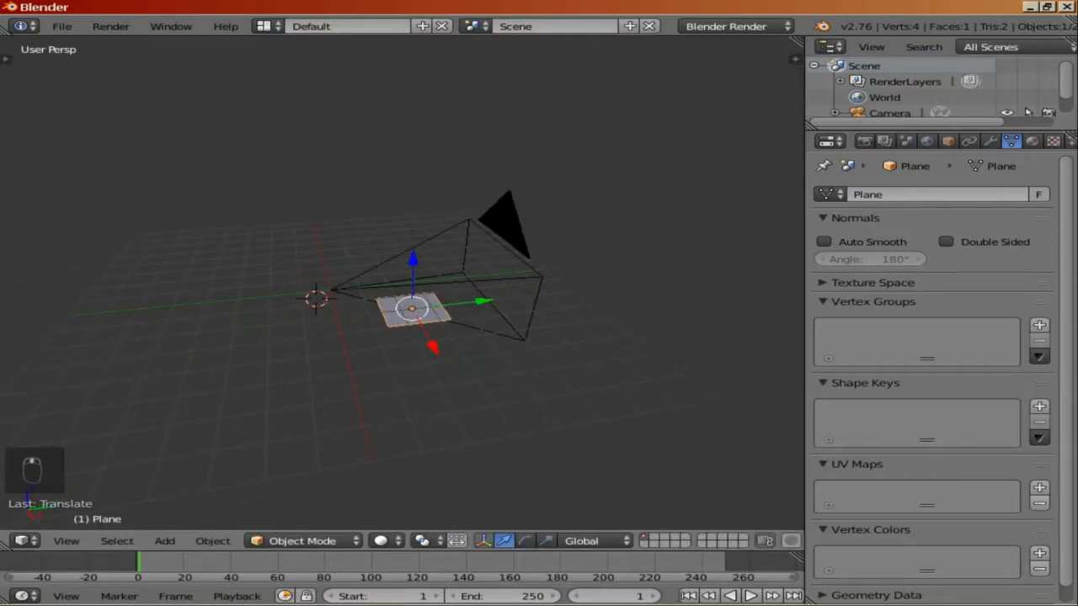
key("r")
key("x")
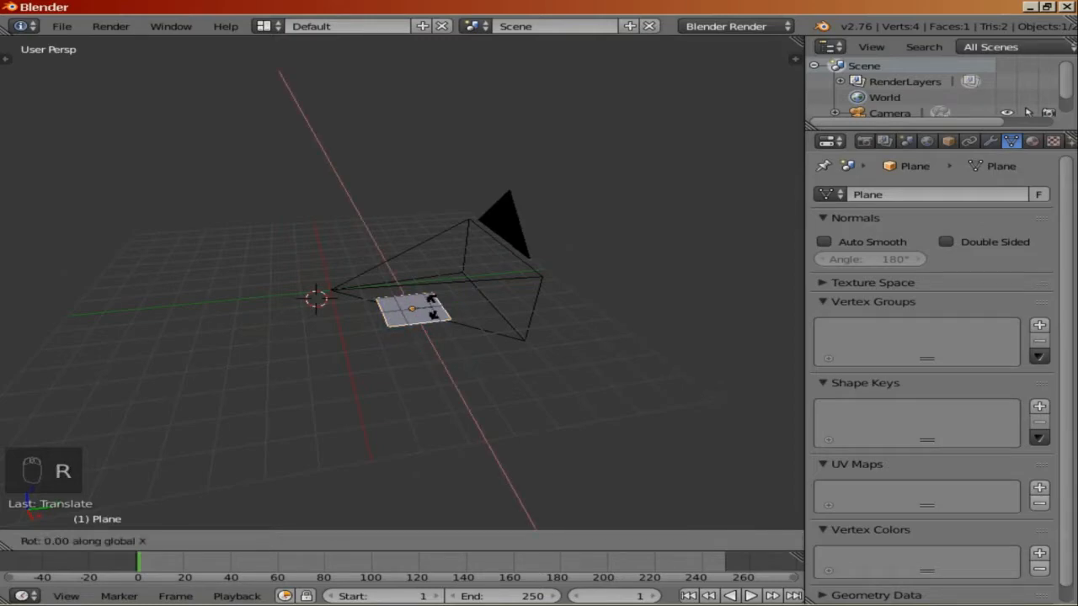
type("90")
key("Return")
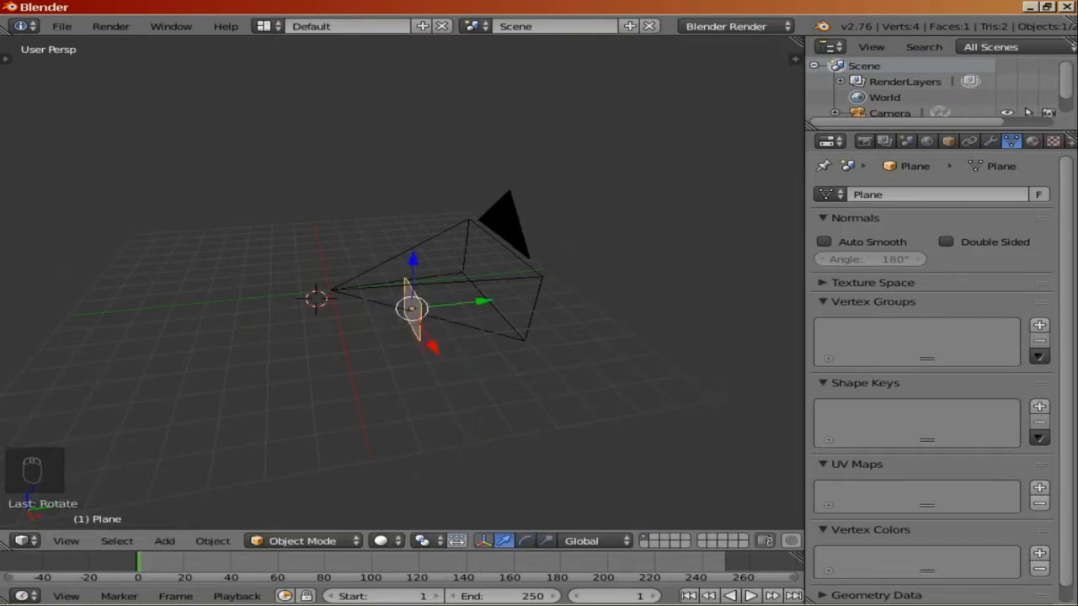
Step: Move the plane about 4.76 units along the Y axis, in front of the camera
key("g")
key("y")
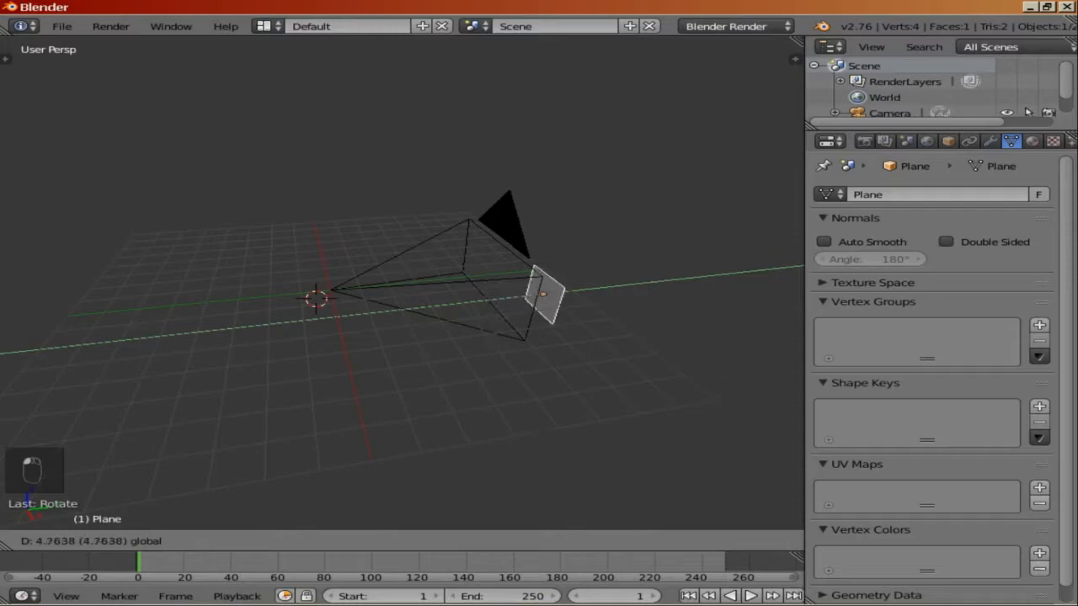
key("Return")
Step: Look through the camera and center the plane in the camera frame by moving it along X and Z
key("KP_0")
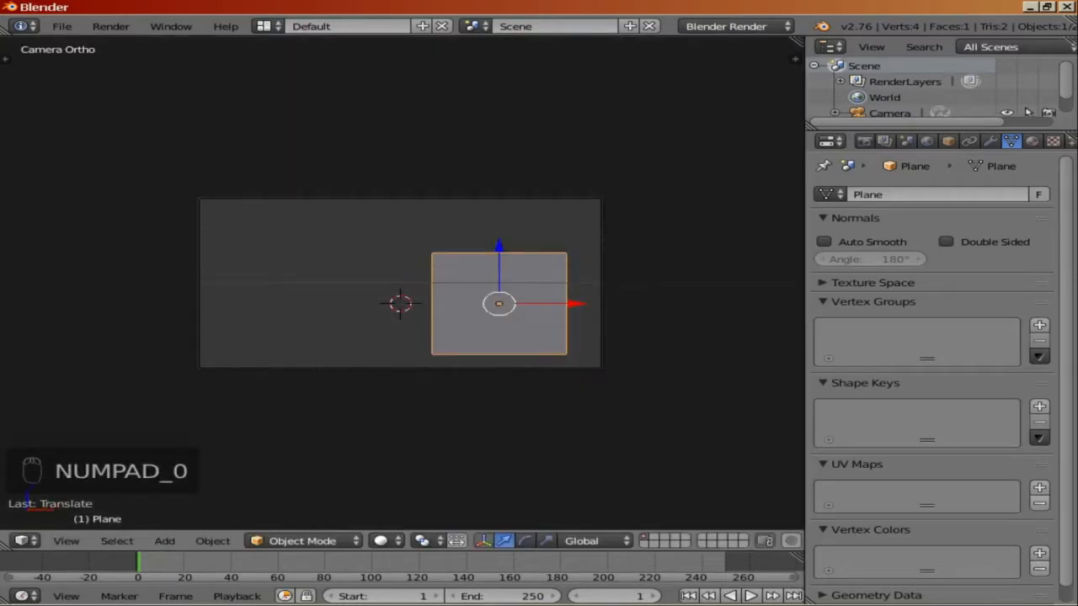
left_click_drag(576, 303, 492, 303)
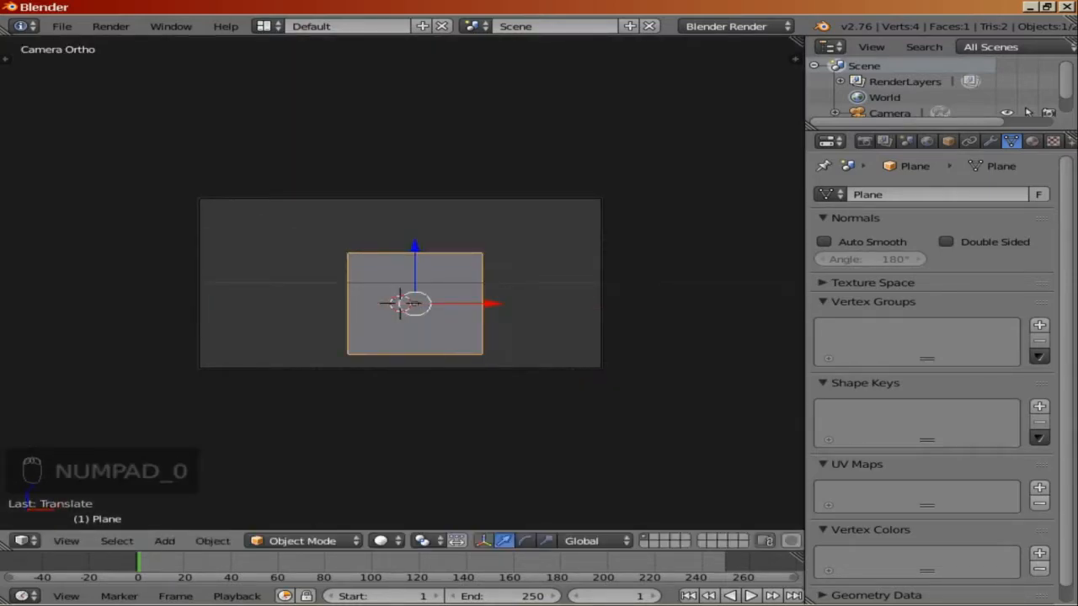
left_click_drag(415, 246, 414, 223)
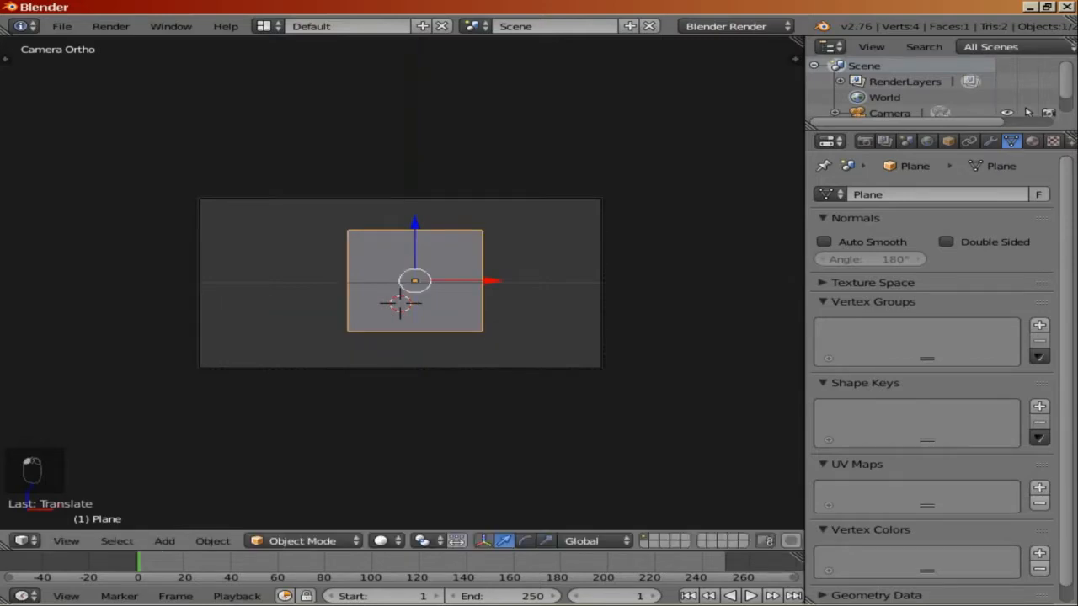
Step: Switch the screen layout to UV Editing
scroll(401, 283, "up", 2)
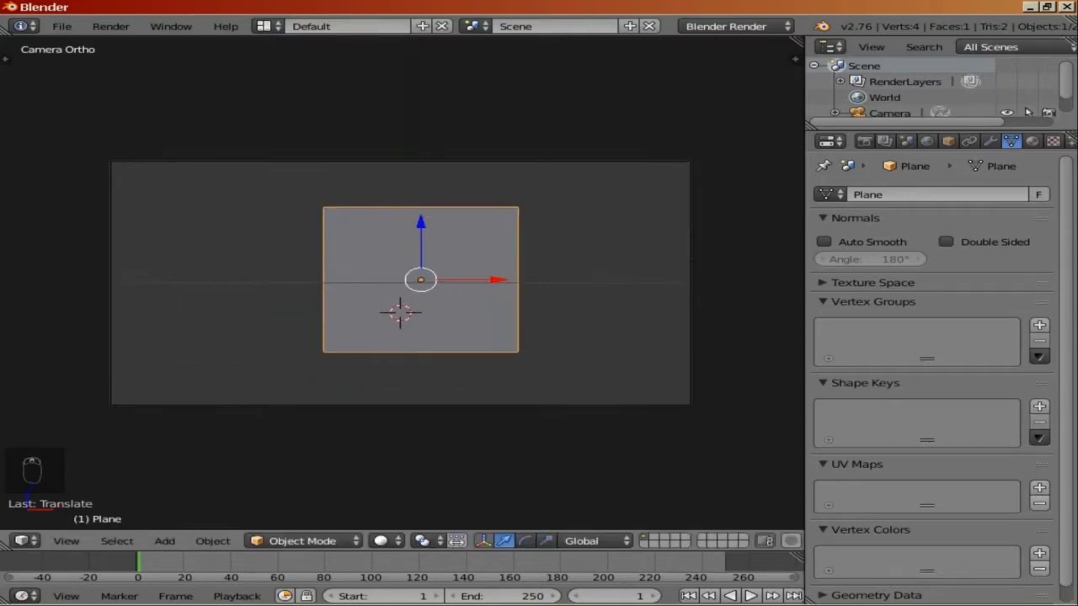
scroll(403, 283, "up", 2)
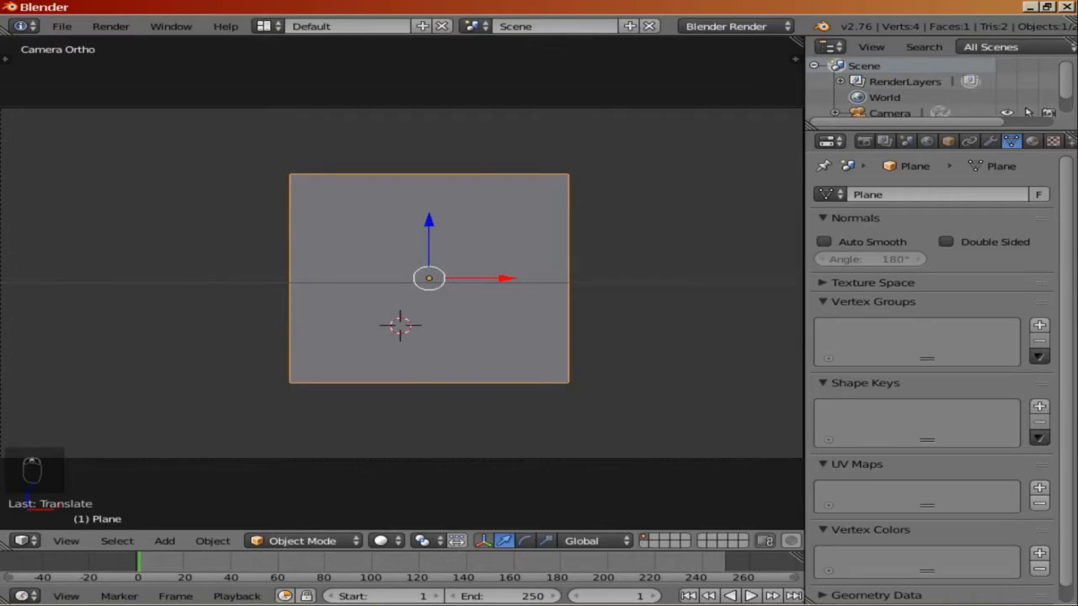
scroll(406, 283, "down", 1)
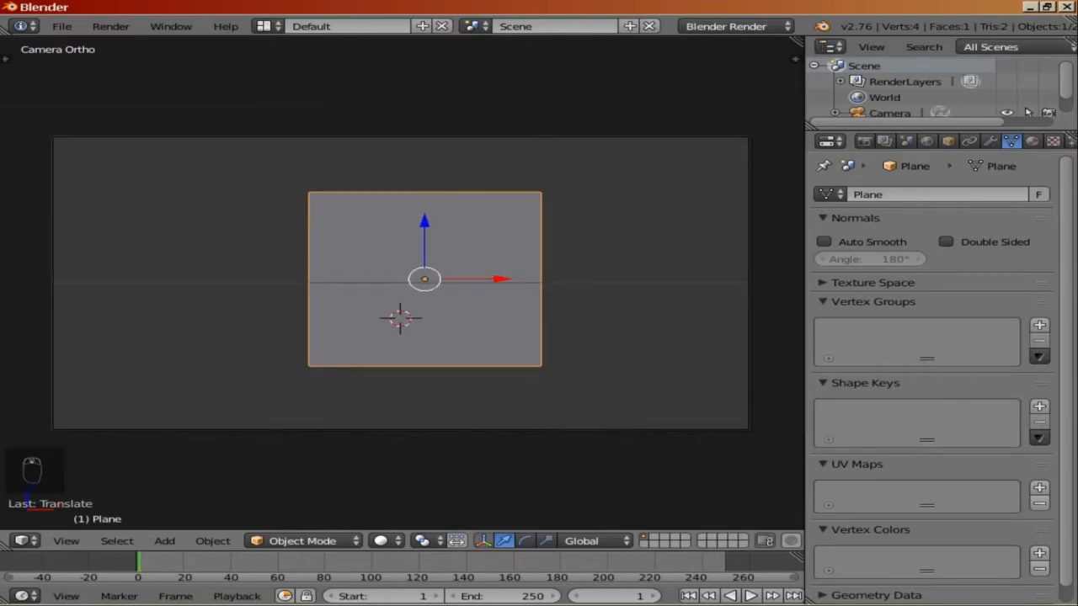
left_click(264, 26)
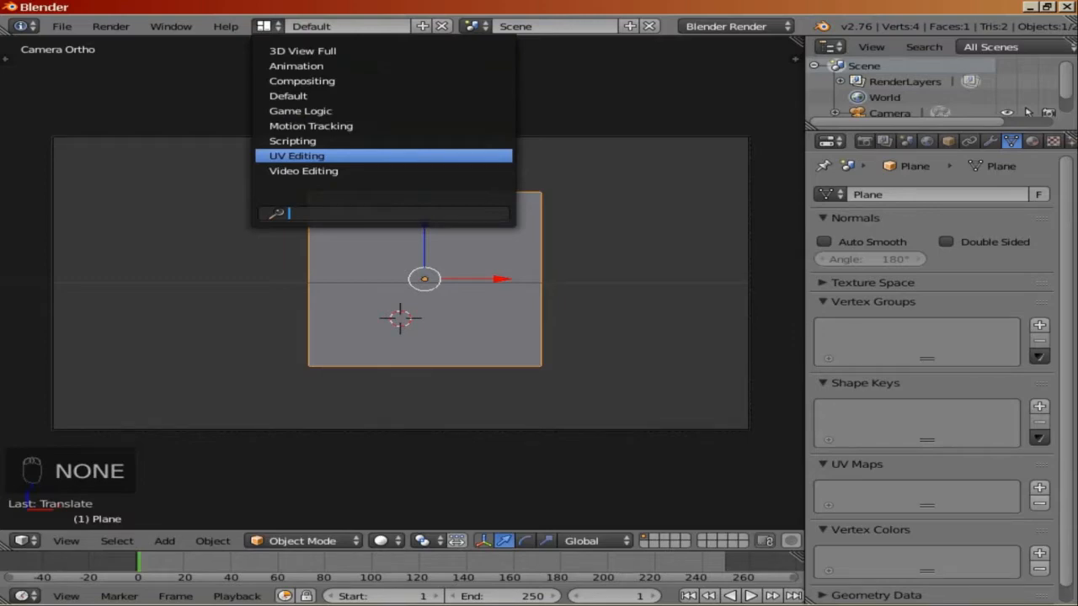
left_click(296, 156)
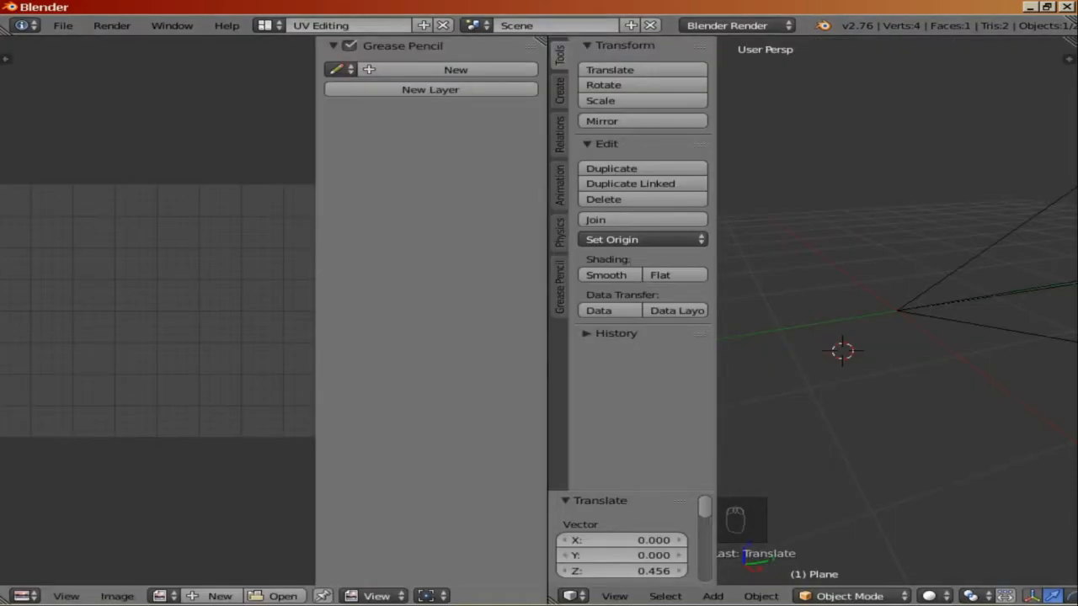
Step: Hide the tool shelf and properties side panels in the editors
key("t")
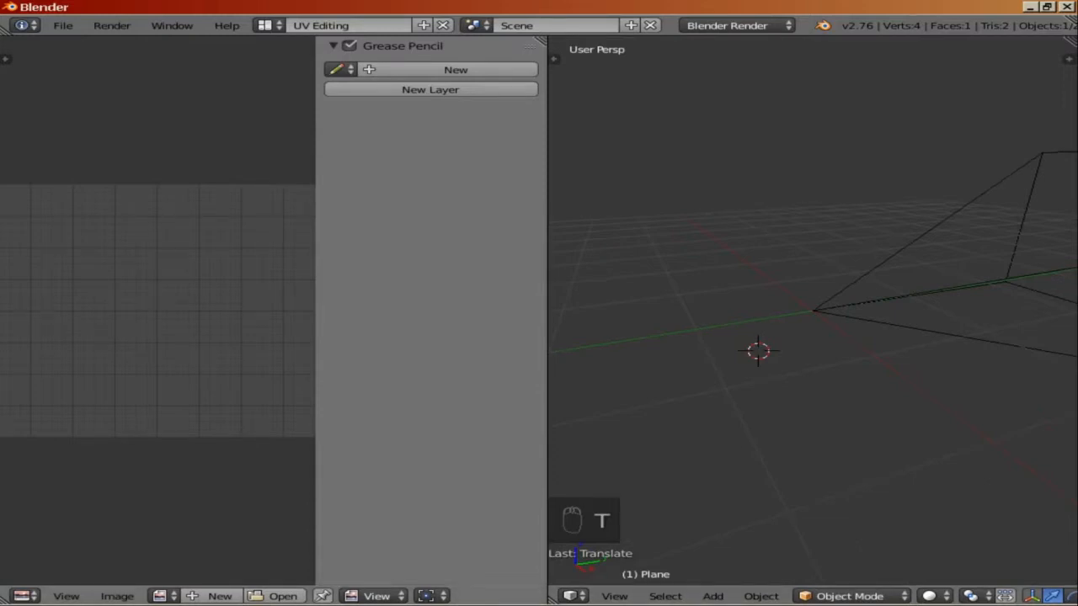
key("h")
key("n")
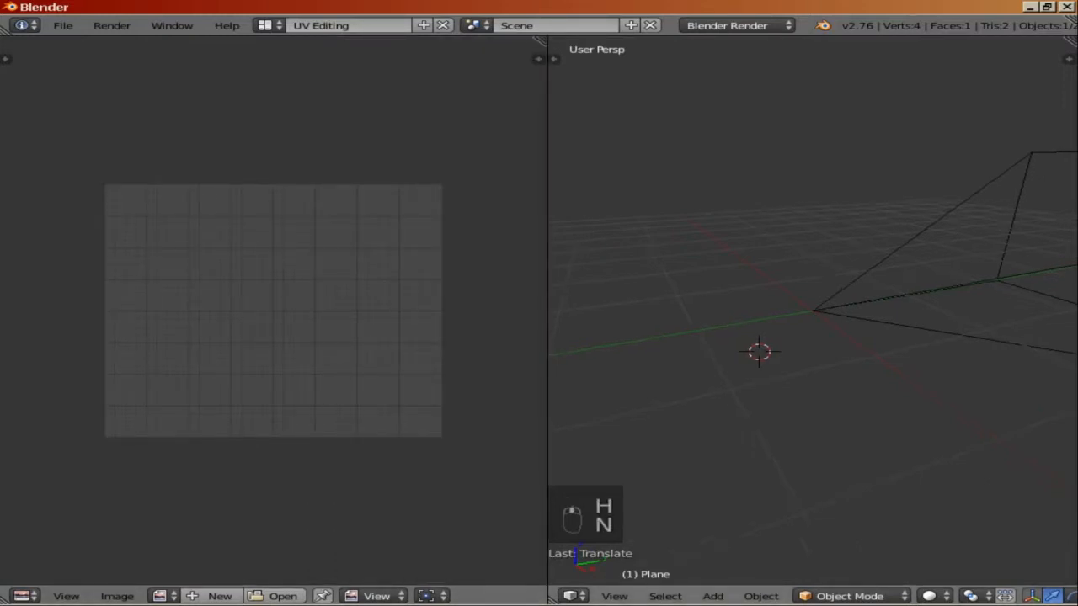
Step: Enter Edit Mode on the plane and Unwrap its UVs
middle_click_drag(813, 362, 724, 383)
key("Tab")
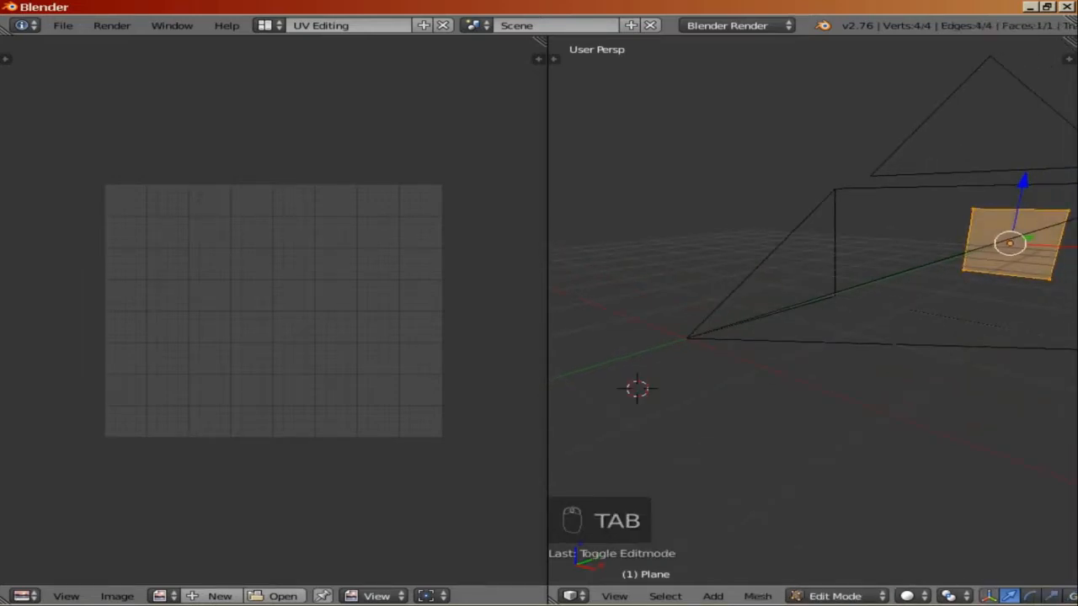
key("u")
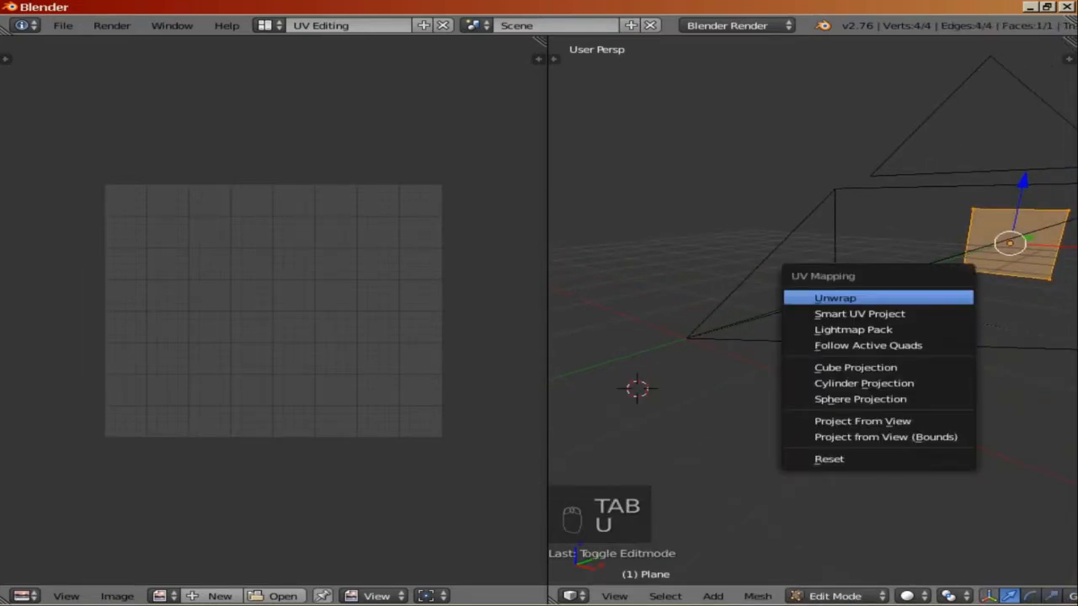
left_click(842, 295)
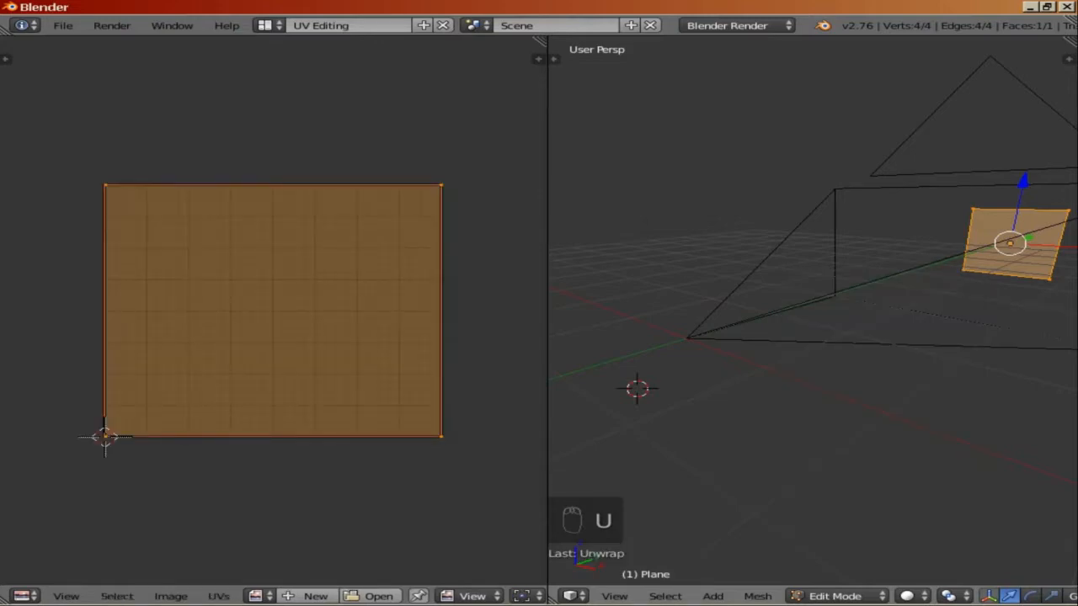
Step: Open the image Bory.png from the Desktop's Sprite folder in the UV/Image editor
middle_click_drag(842, 299, 758, 352)
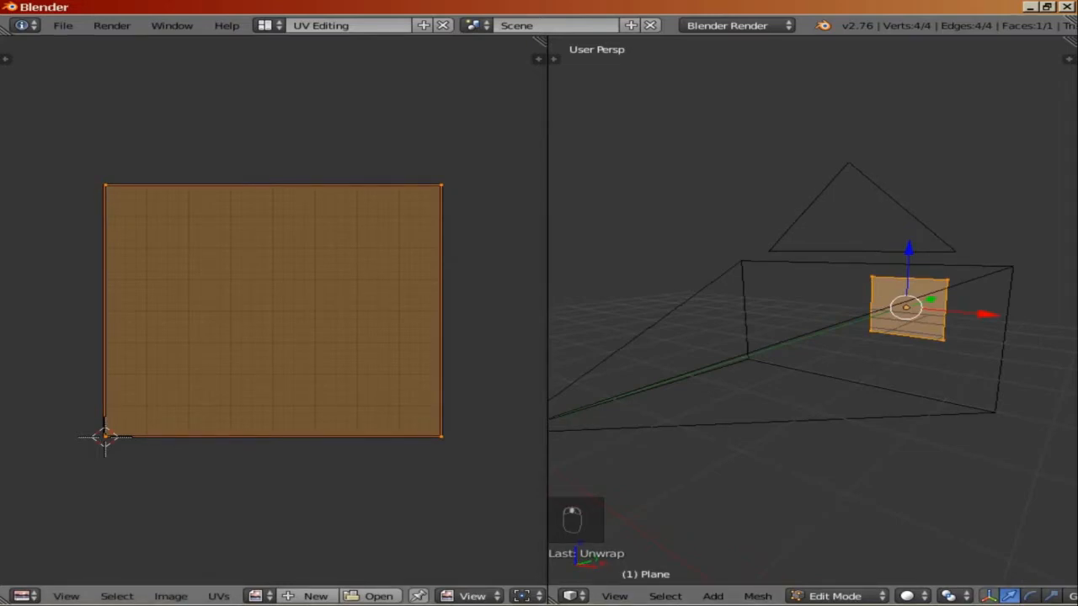
left_click(170, 597)
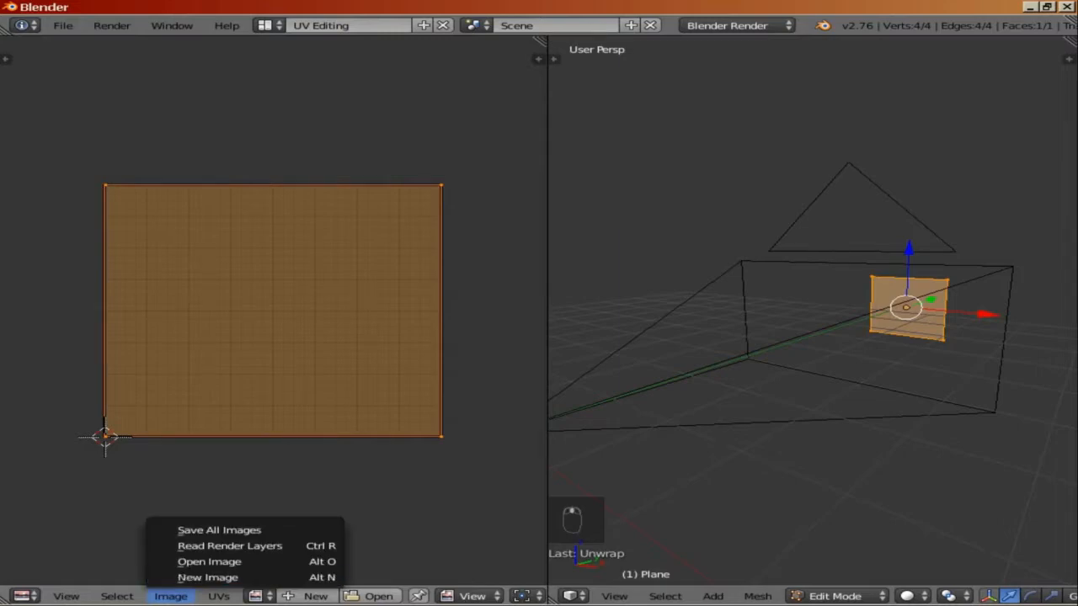
left_click(209, 561)
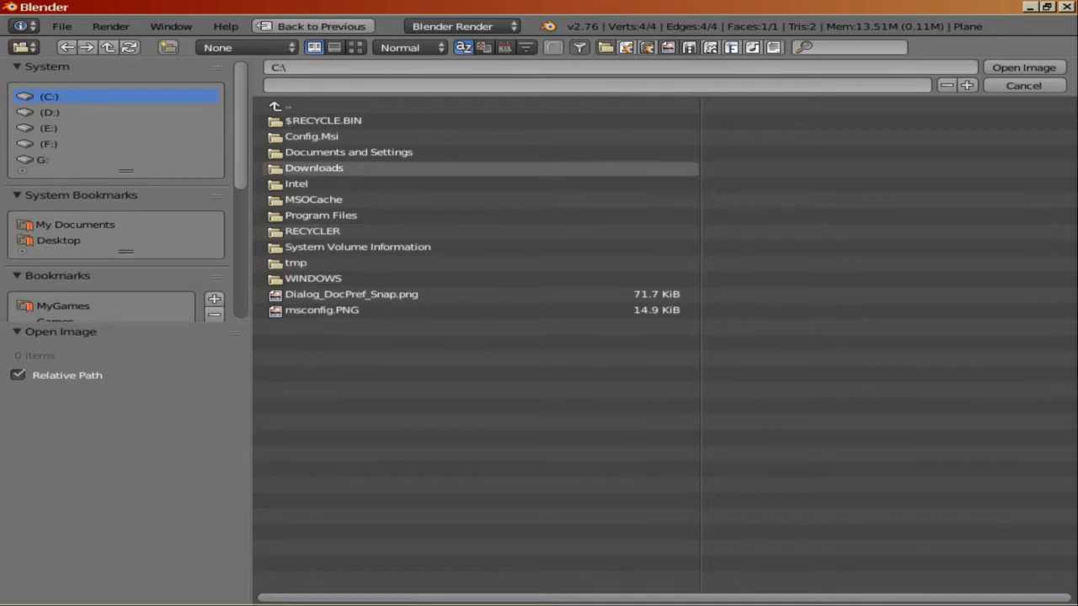
left_click(349, 152)
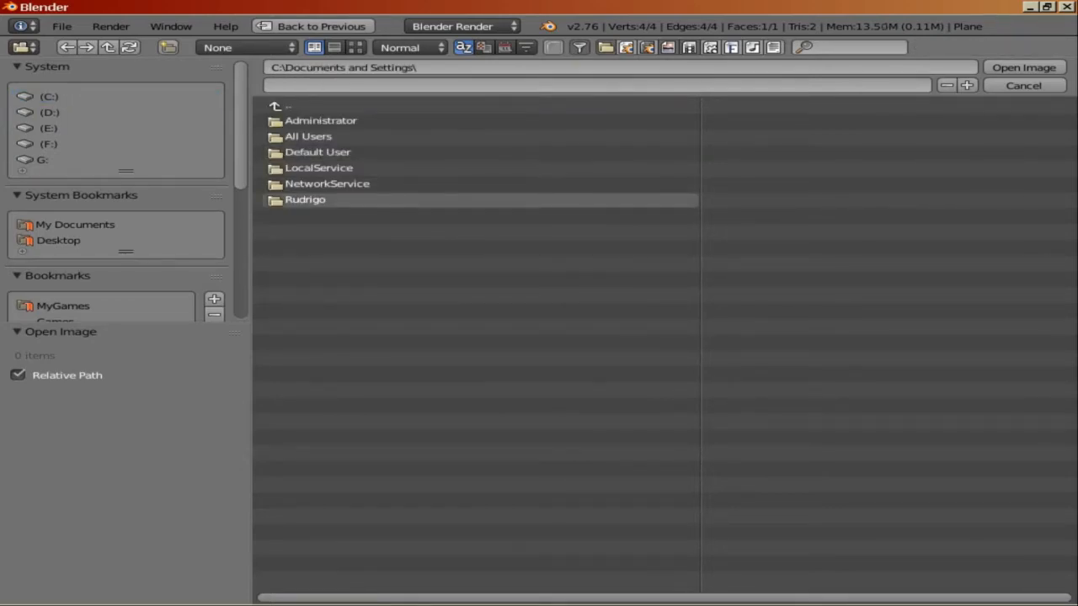
left_click(305, 200)
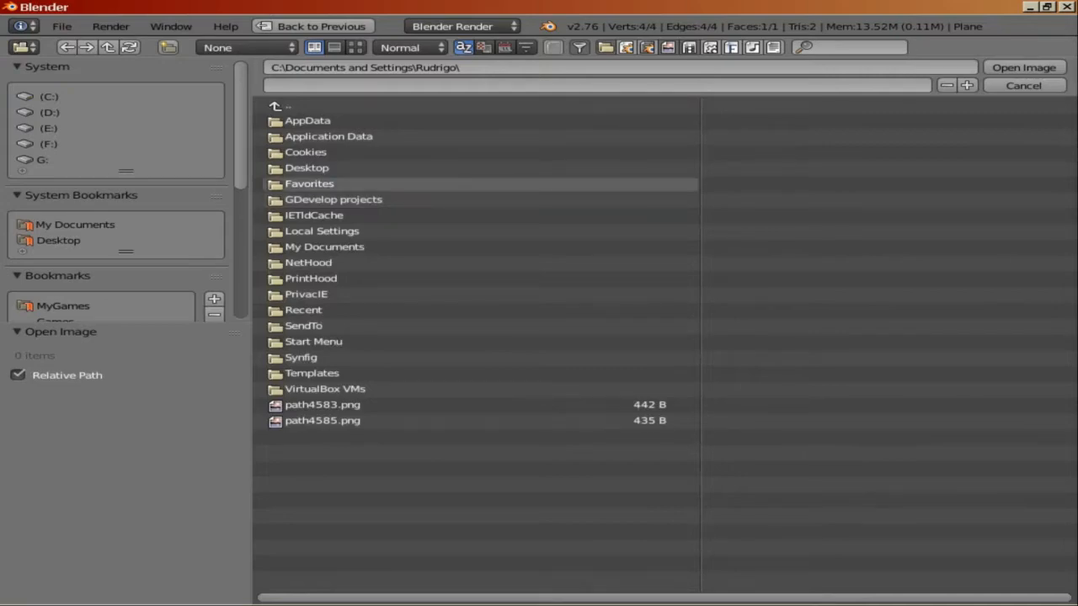
left_click(306, 168)
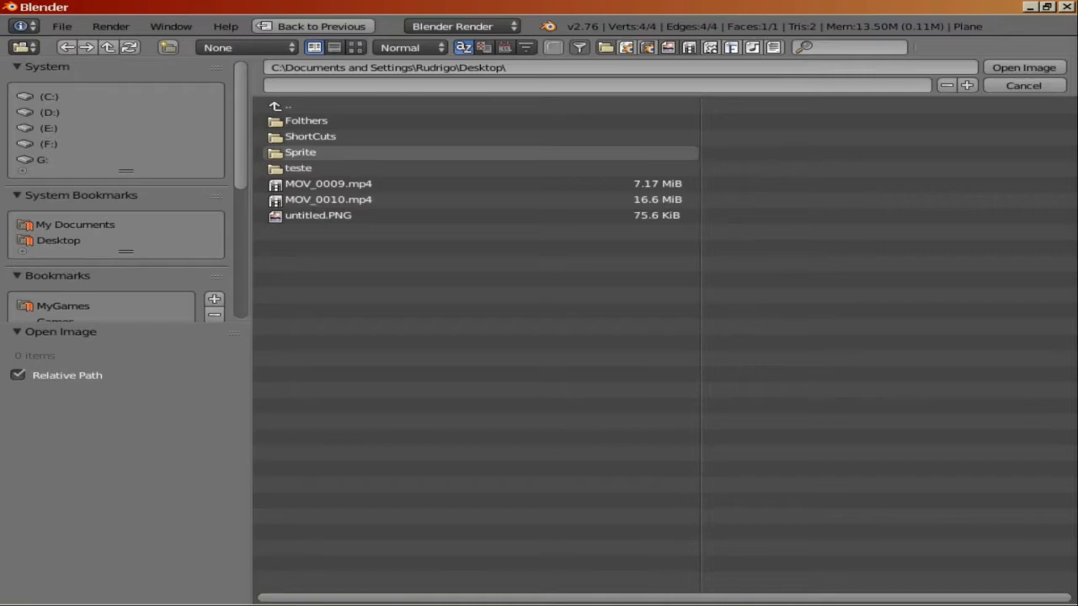
left_click(300, 152)
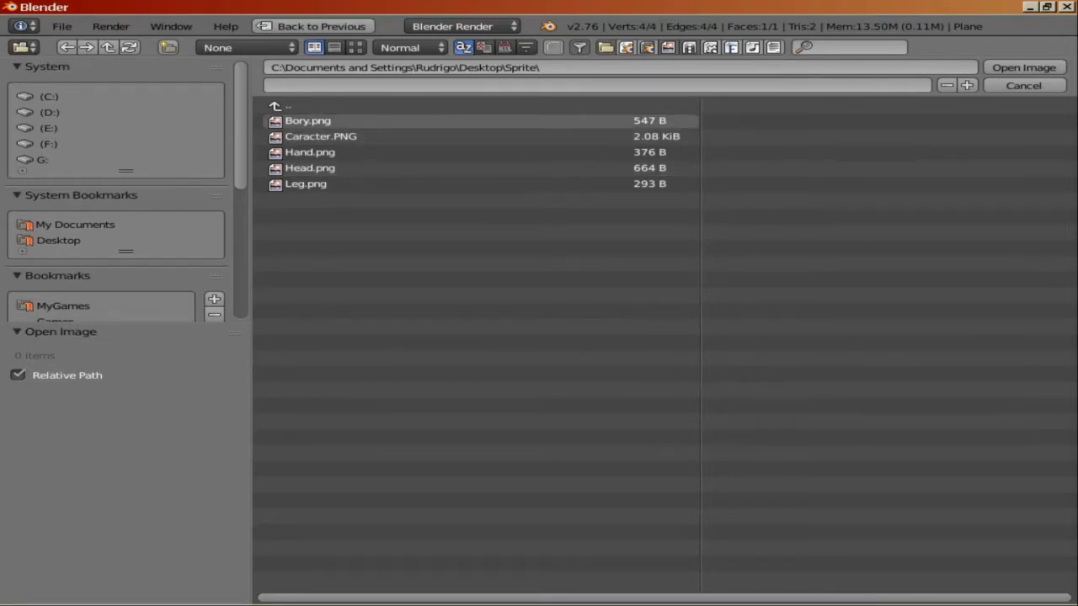
left_click(308, 121)
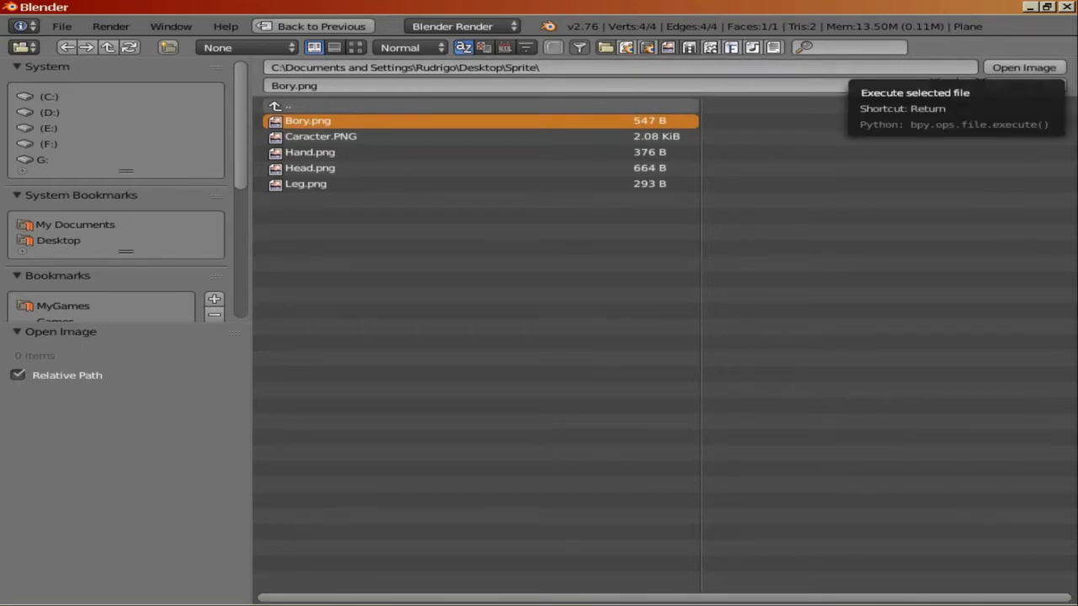
left_click(1024, 68)
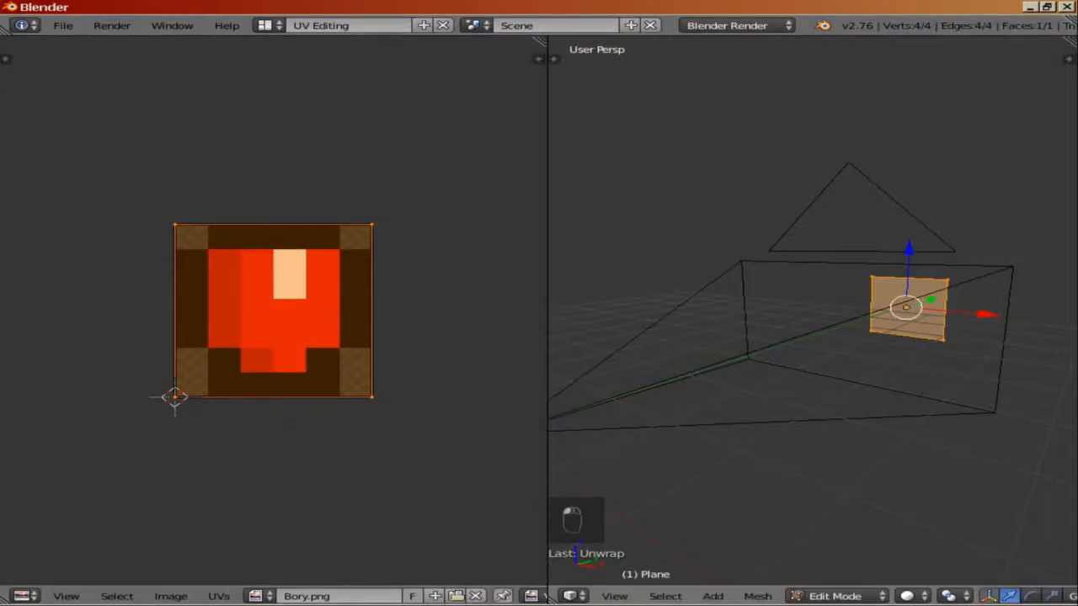
Step: Set the 3D viewport shading to Texture so the image shows on the plane
key("alt+z")
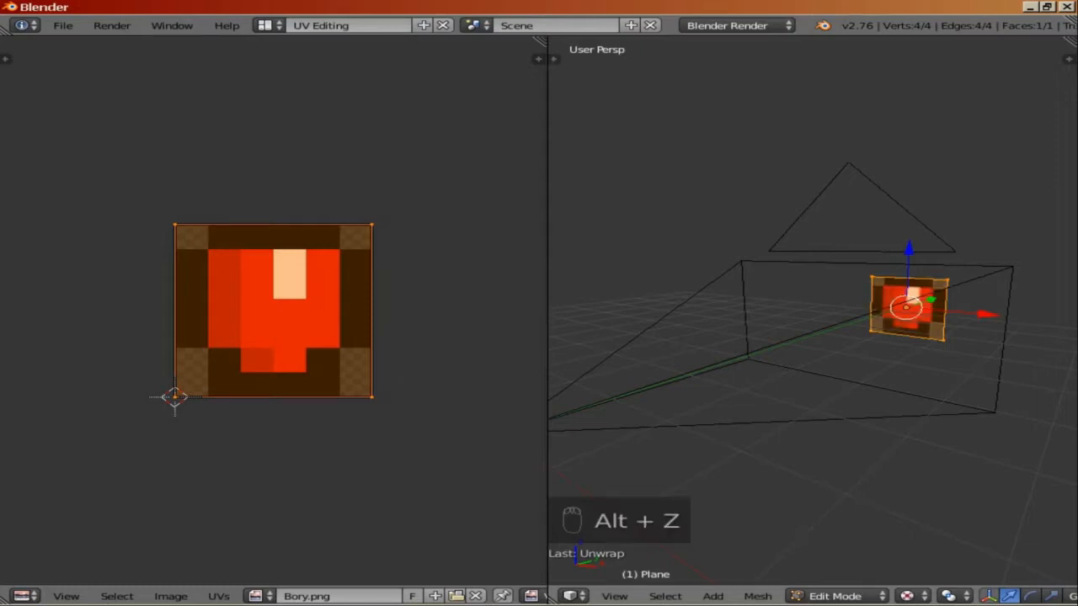
key("alt+z")
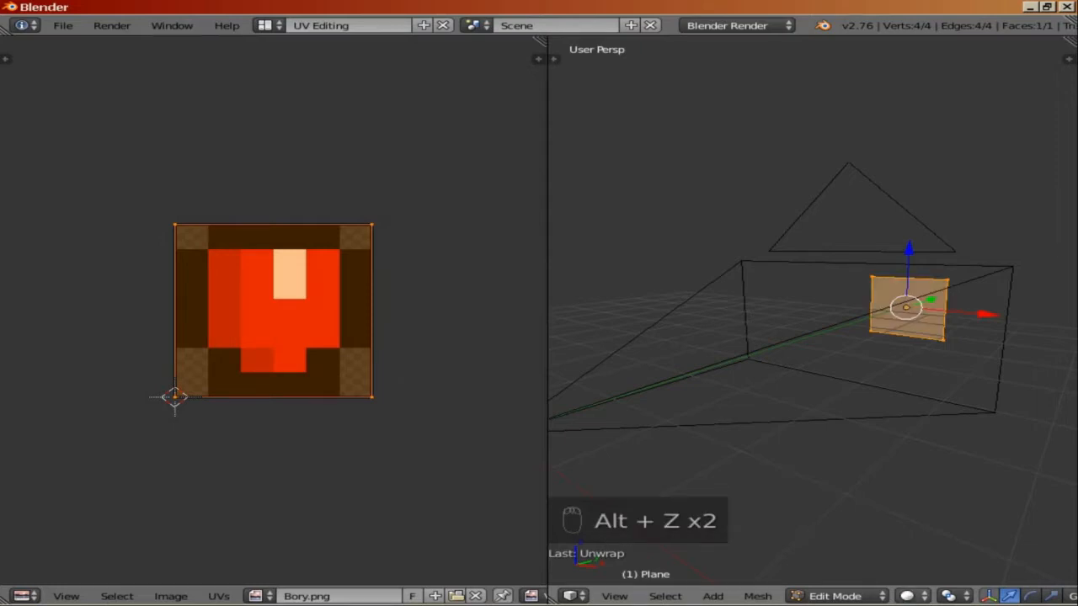
left_click(914, 596)
left_click(842, 526)
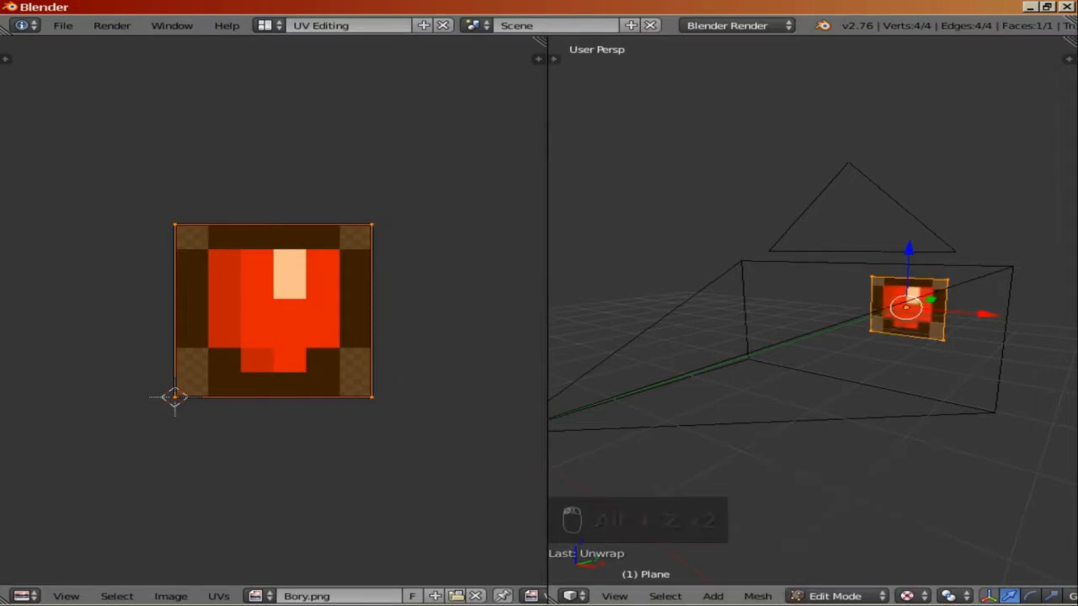
Step: Switch to camera view and scale the body sprite plane down slightly in Object Mode
middle_click_drag(851, 438, 796, 436)
key("KP_0")
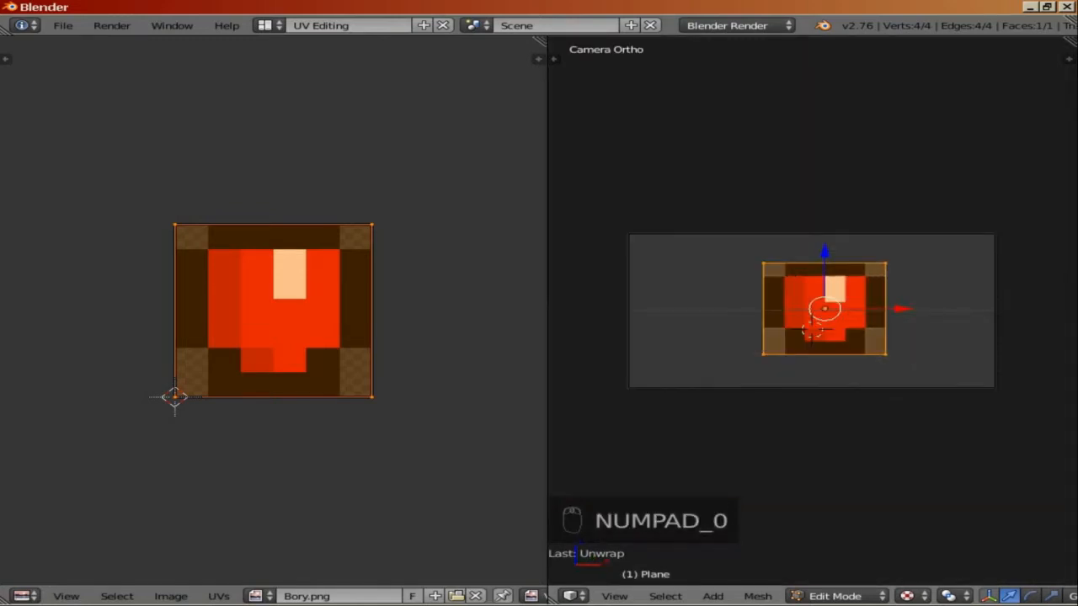
key("Tab")
key("Tab")
key("Tab")
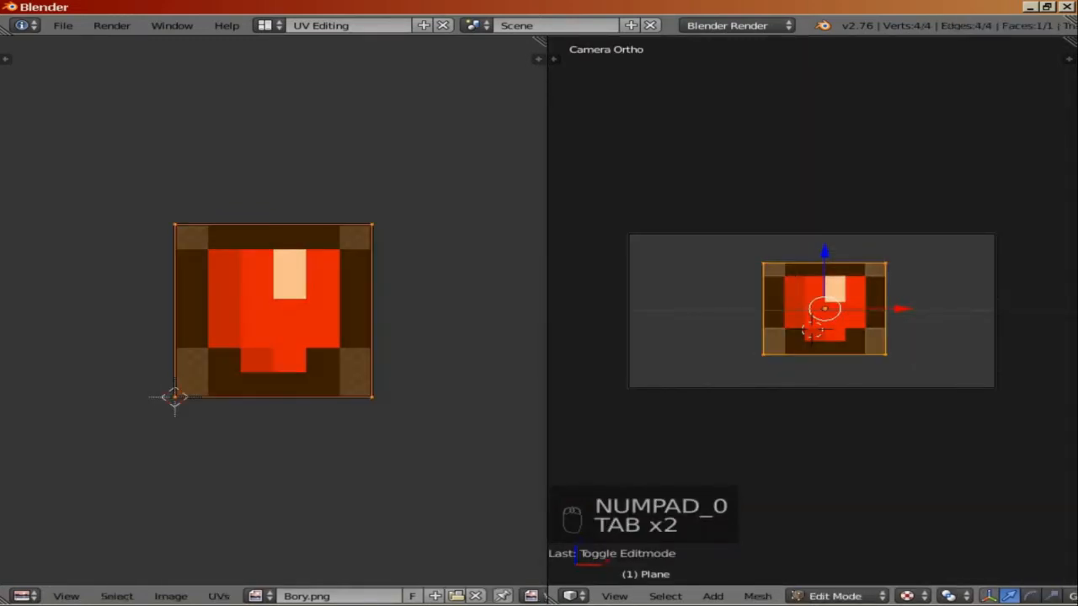
key("s")
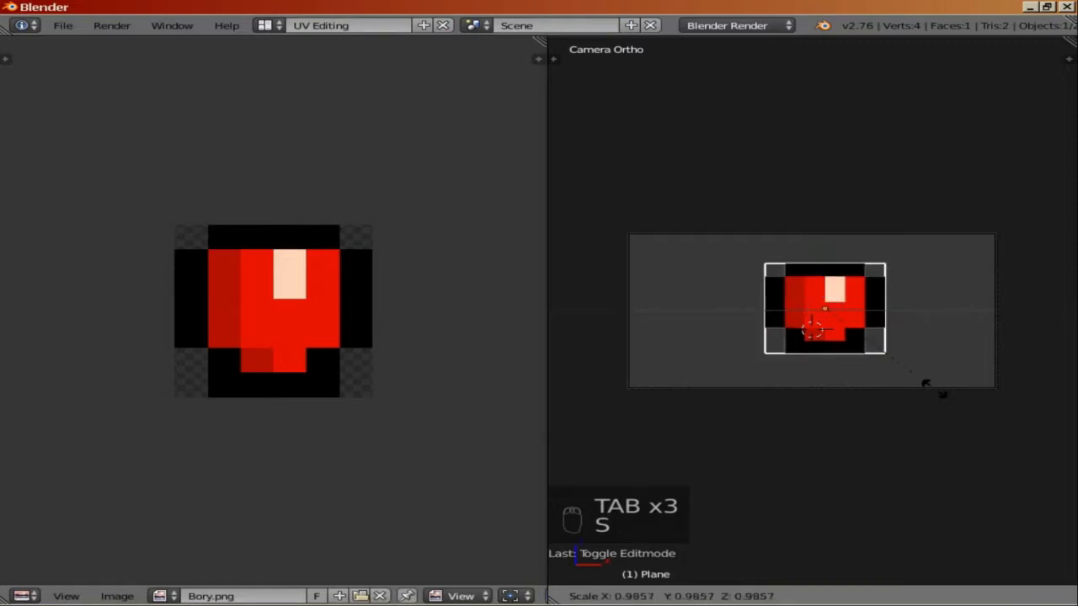
left_click(883, 363)
key("s")
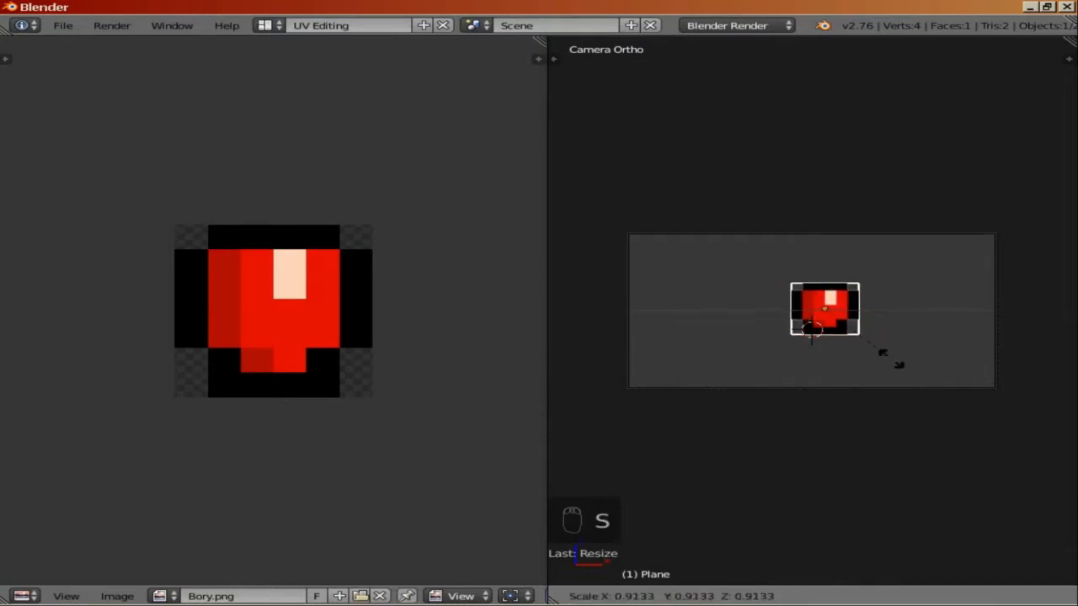
left_click(885, 357)
key("KP_0")
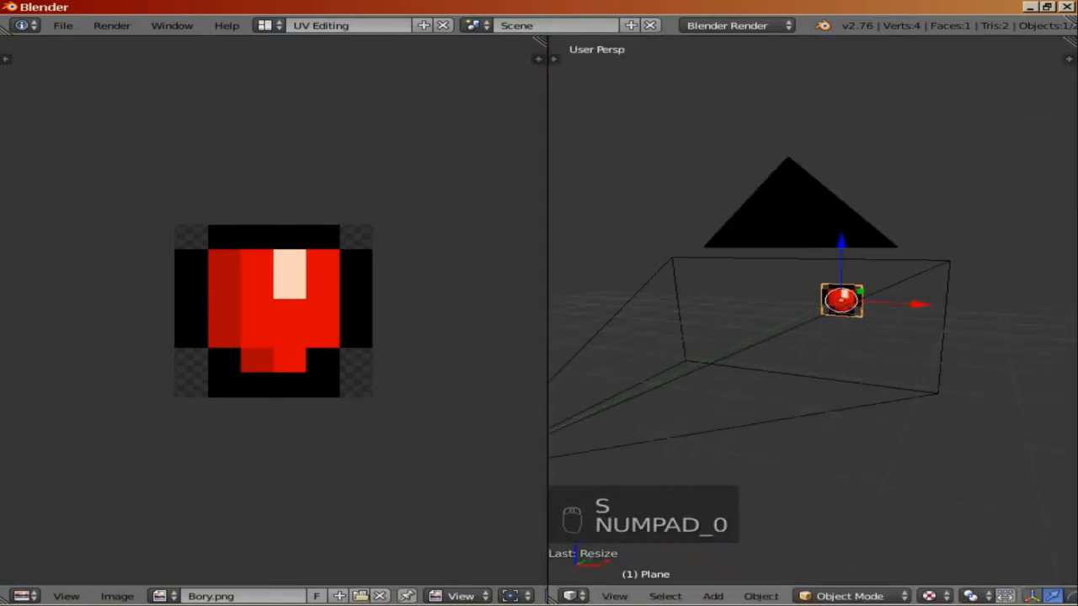
key("KP_0")
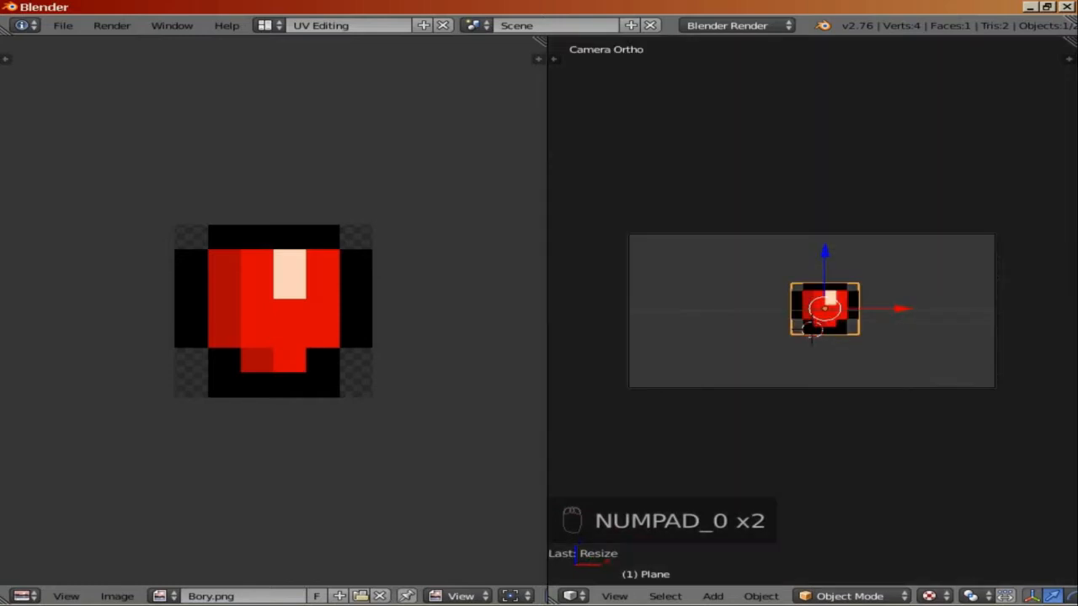
key("KP_Decimal")
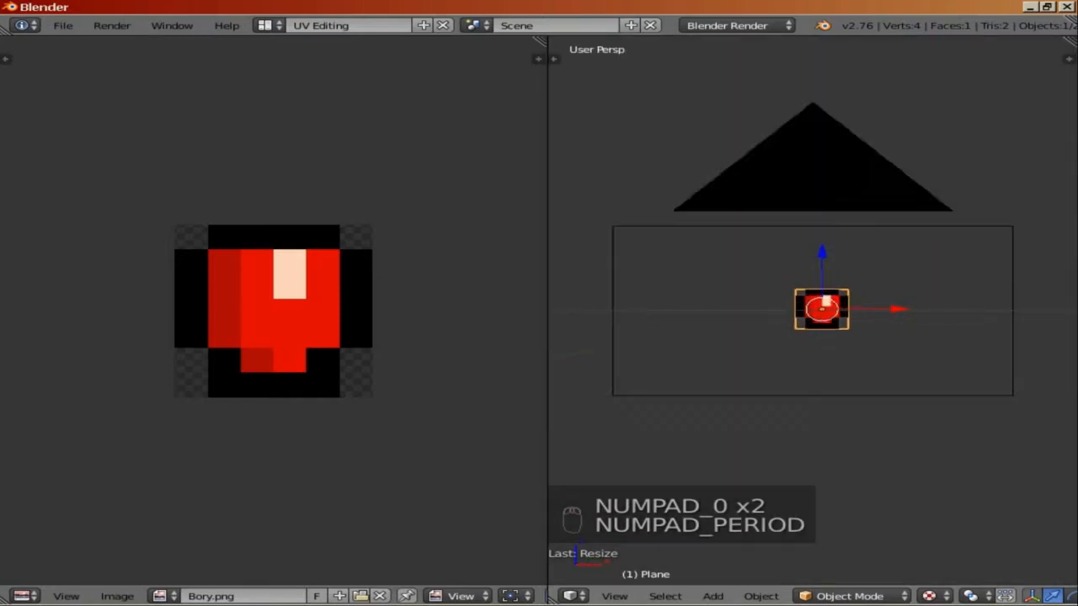
key("KP_0")
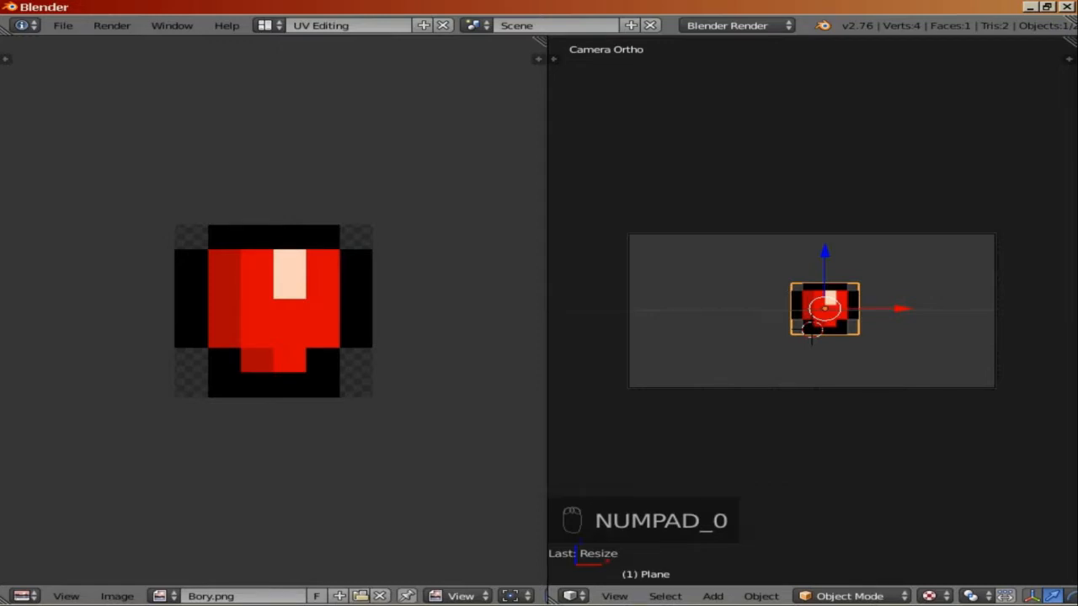
Step: Duplicate the body plane and move the copy straight up along Z above the body
key("shift+d")
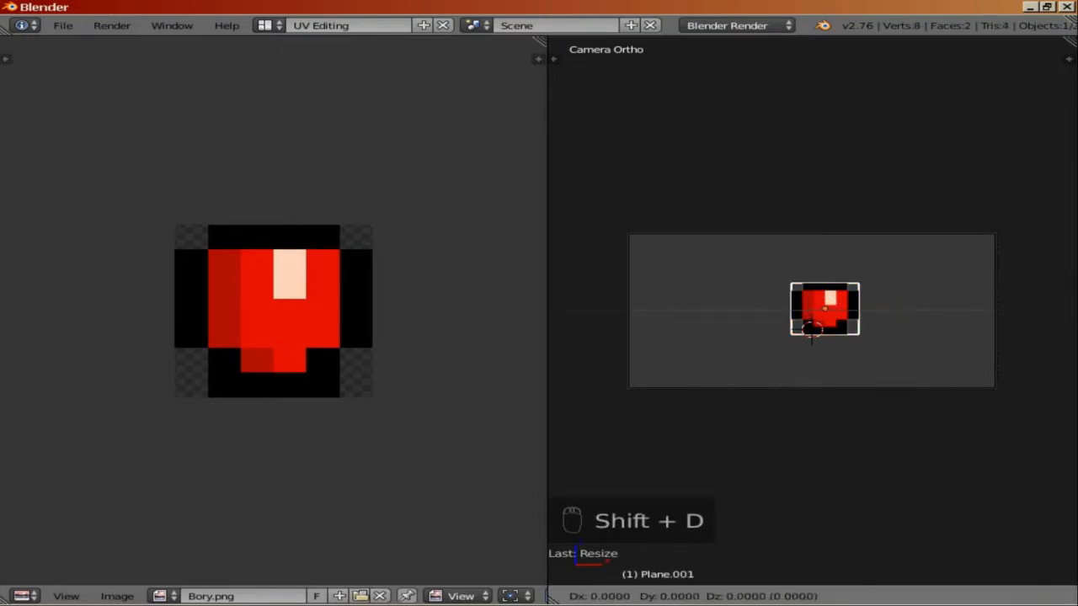
key("Return")
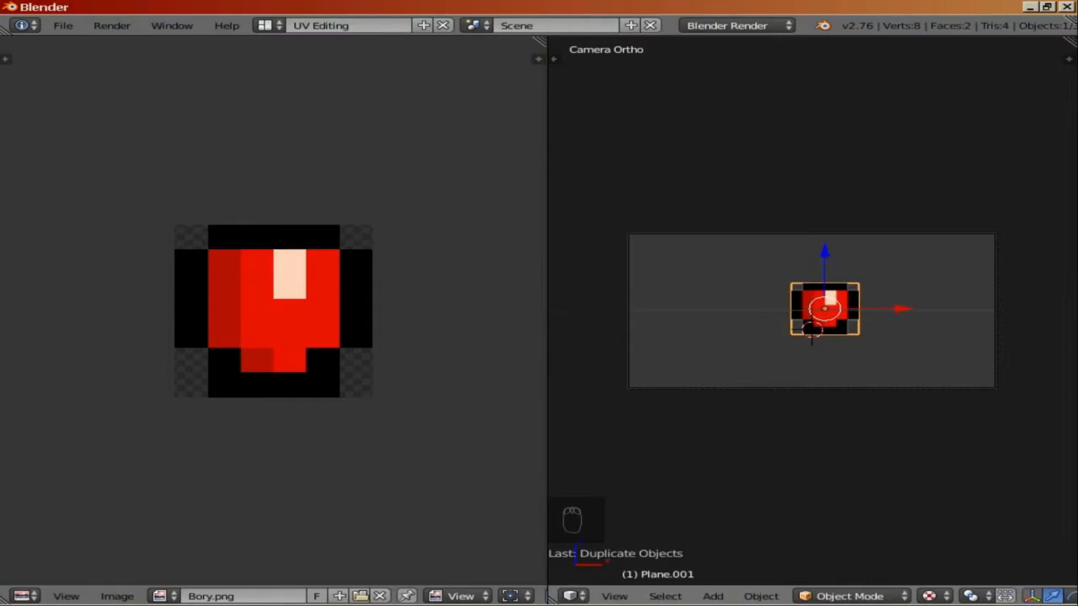
key("g")
key("z")
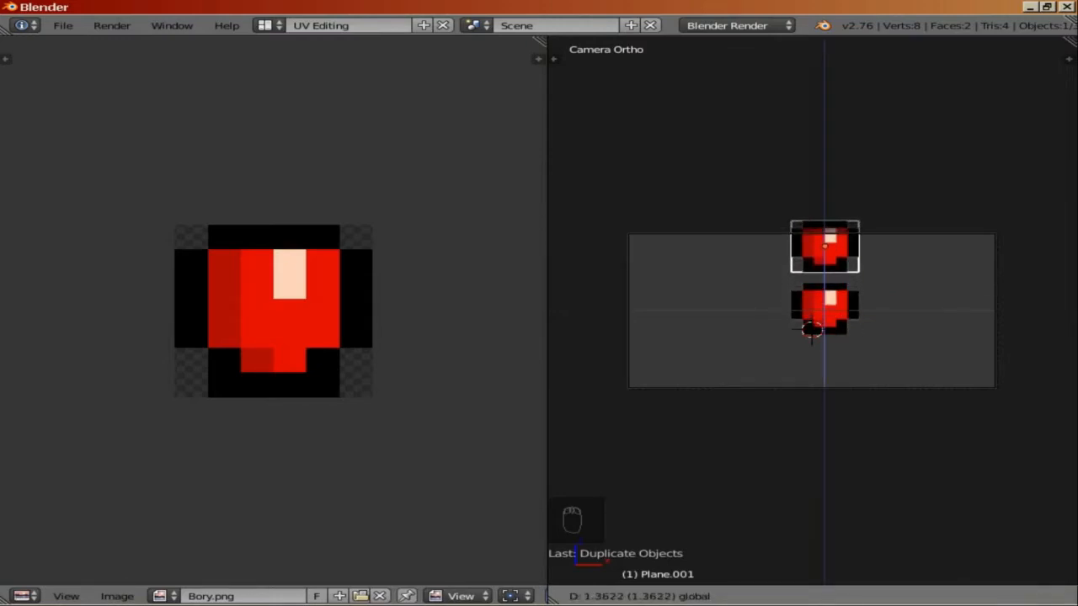
key("Return")
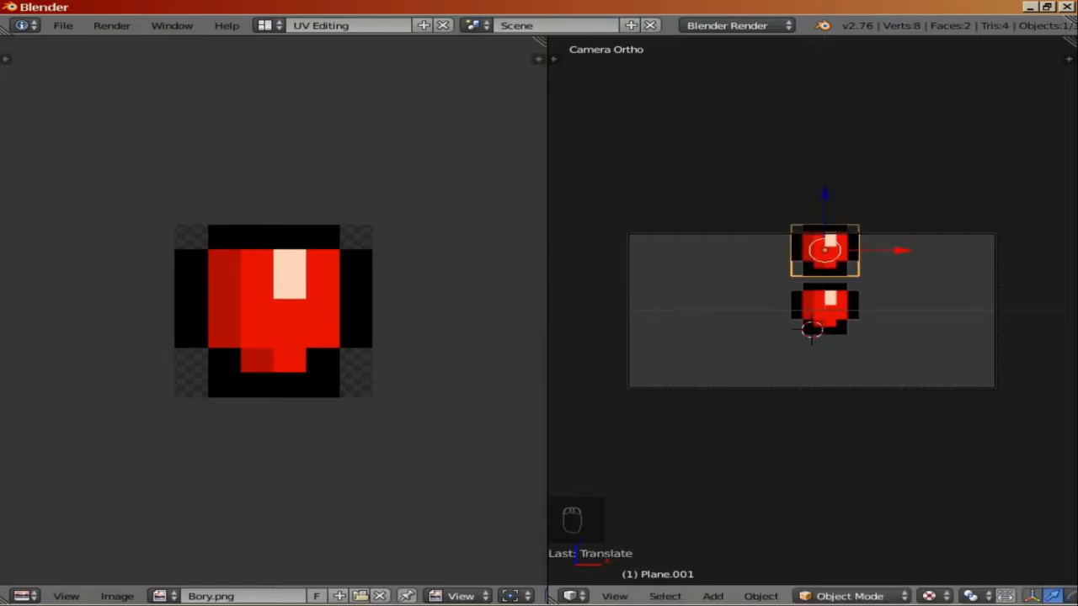
Step: Open Hand.png from the Sprite folder as the texture of the duplicated plane in Edit Mode
key("Tab")
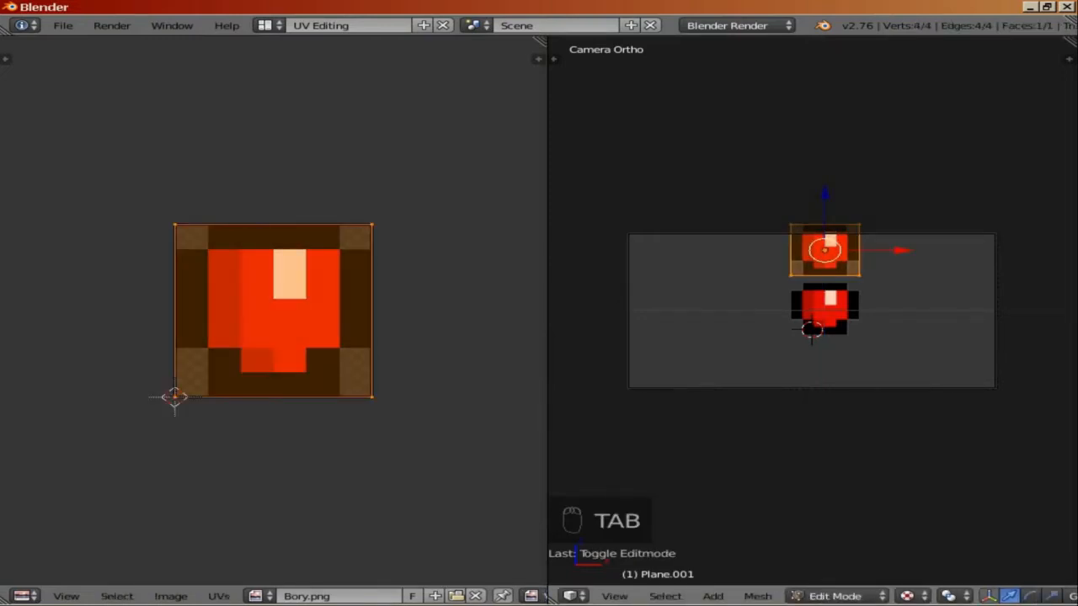
left_click(170, 596)
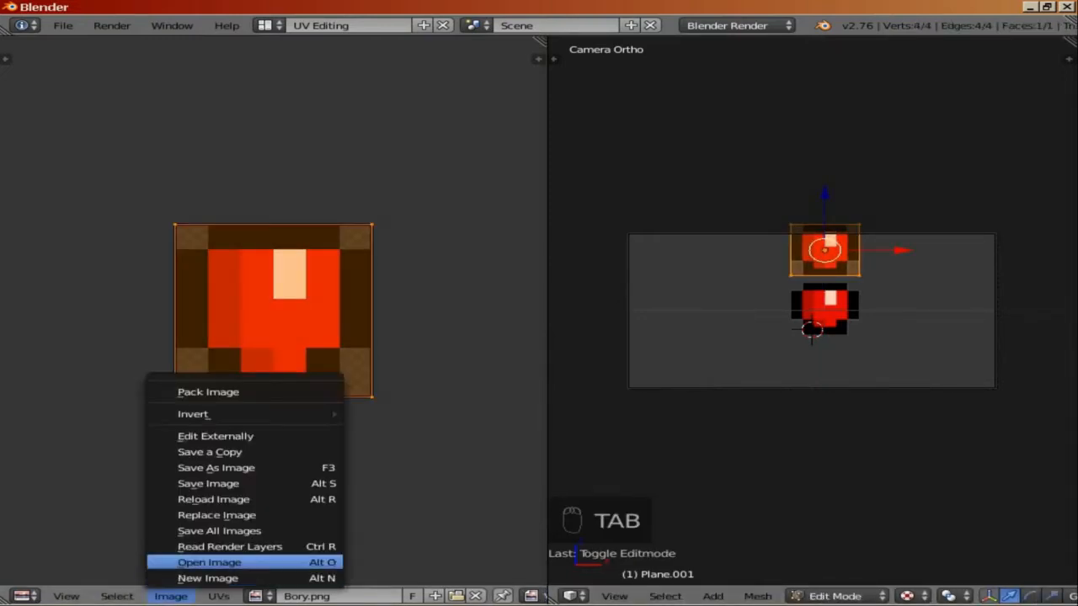
left_click(209, 562)
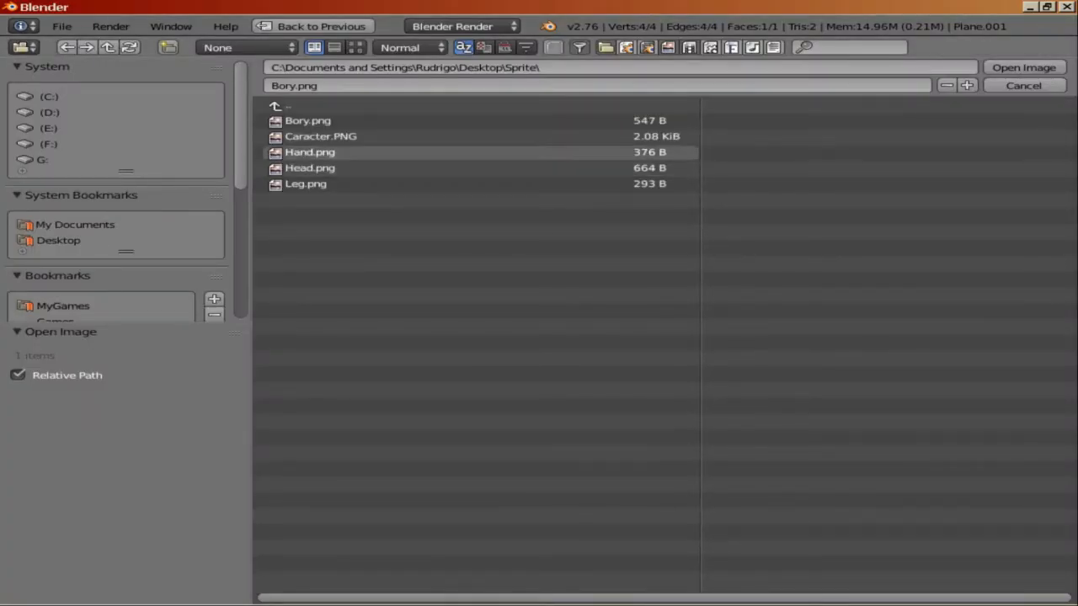
left_click(310, 152)
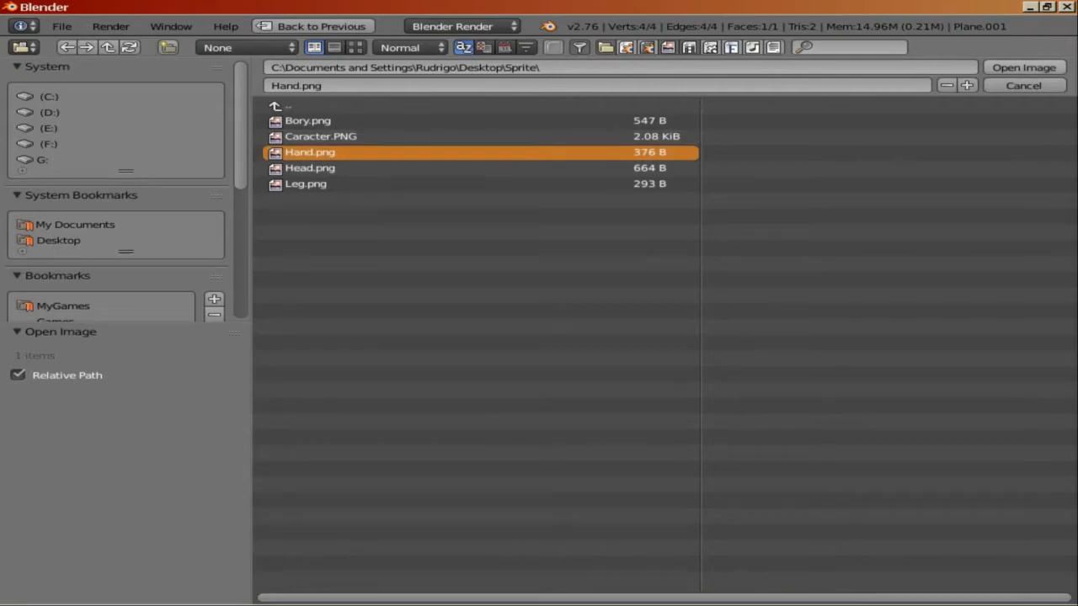
left_click(1023, 68)
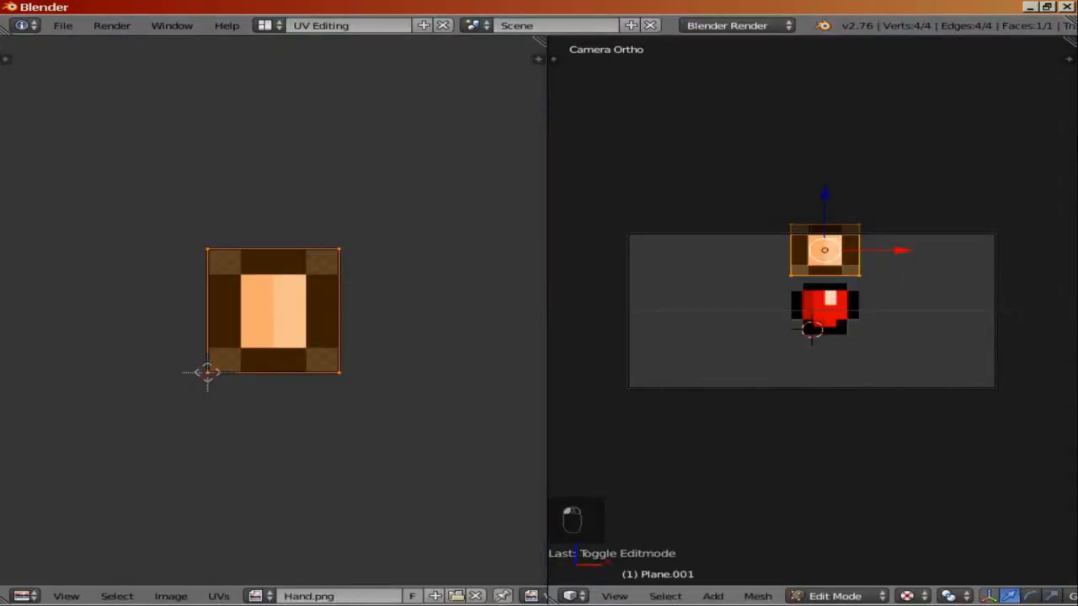
Step: Move the hand plane's mesh to the left of the body and scale it down twice
left_click_drag(824, 194, 825, 248)
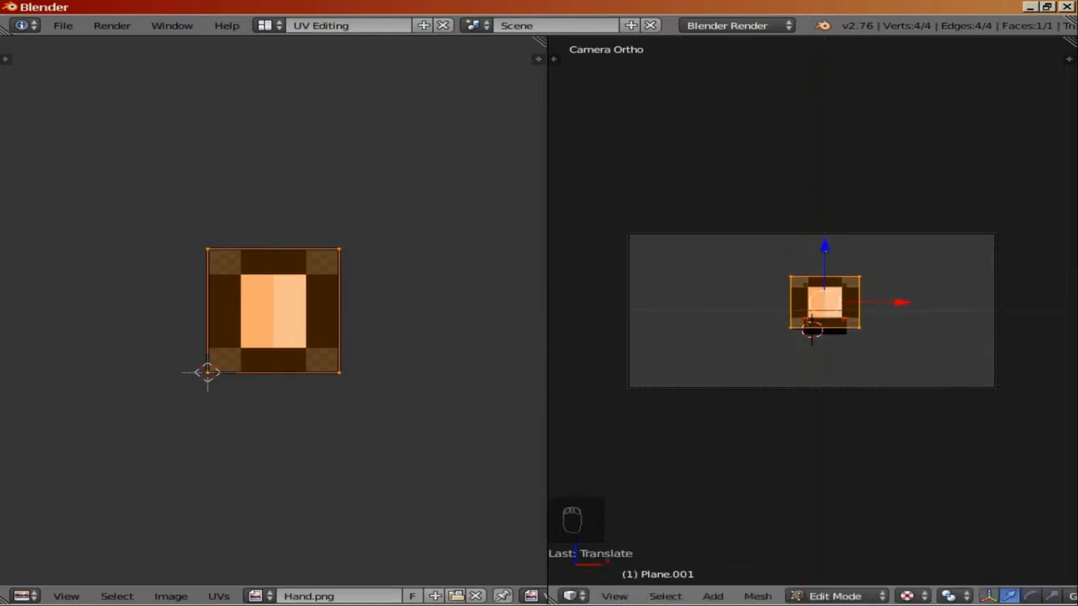
left_click_drag(902, 302, 826, 302)
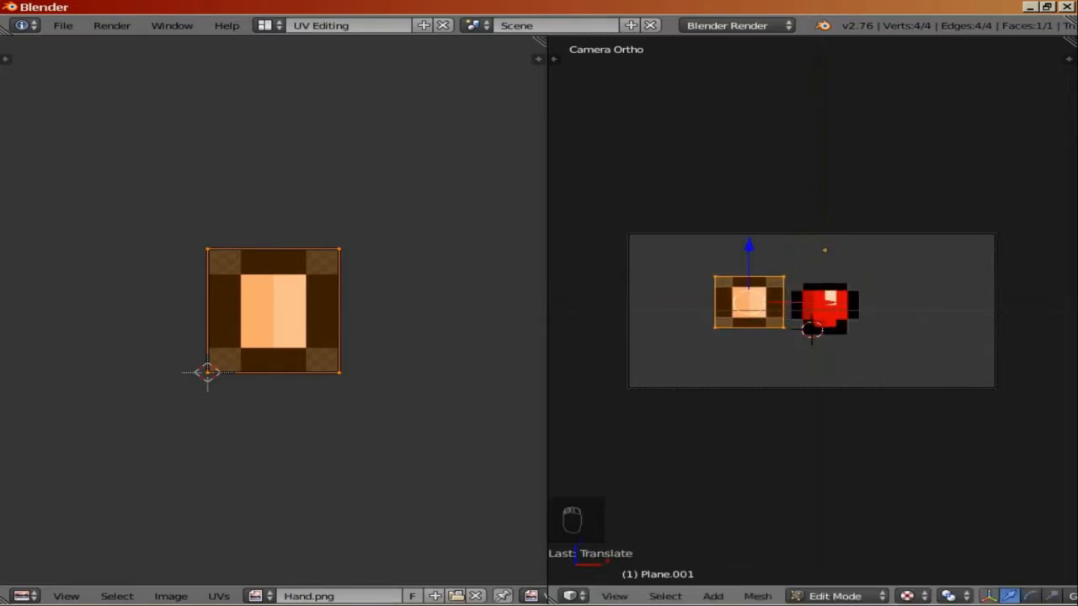
key("s")
key("Return")
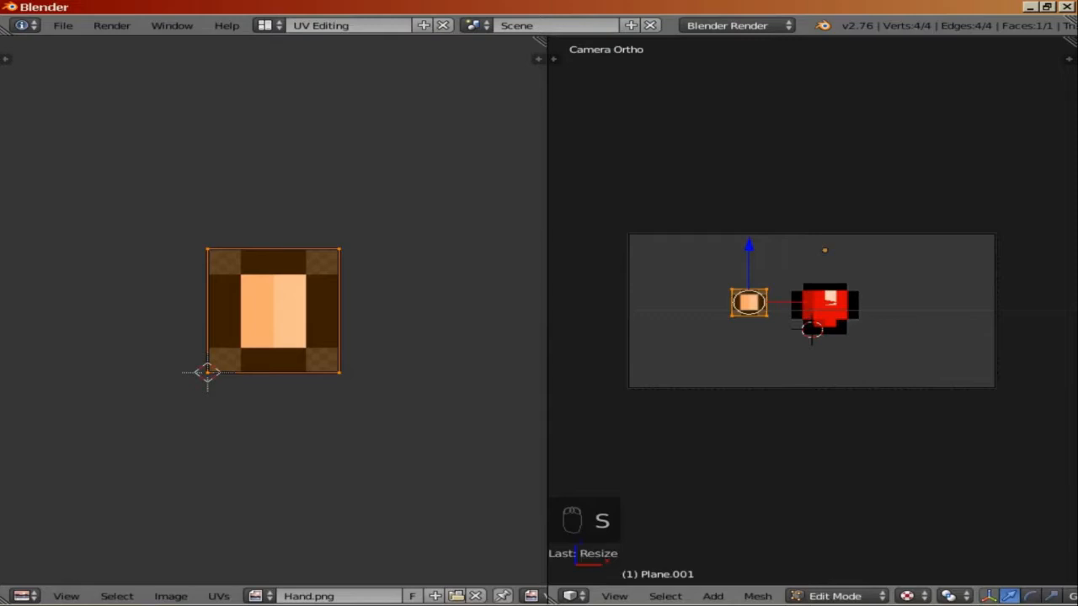
key("s")
key("Return")
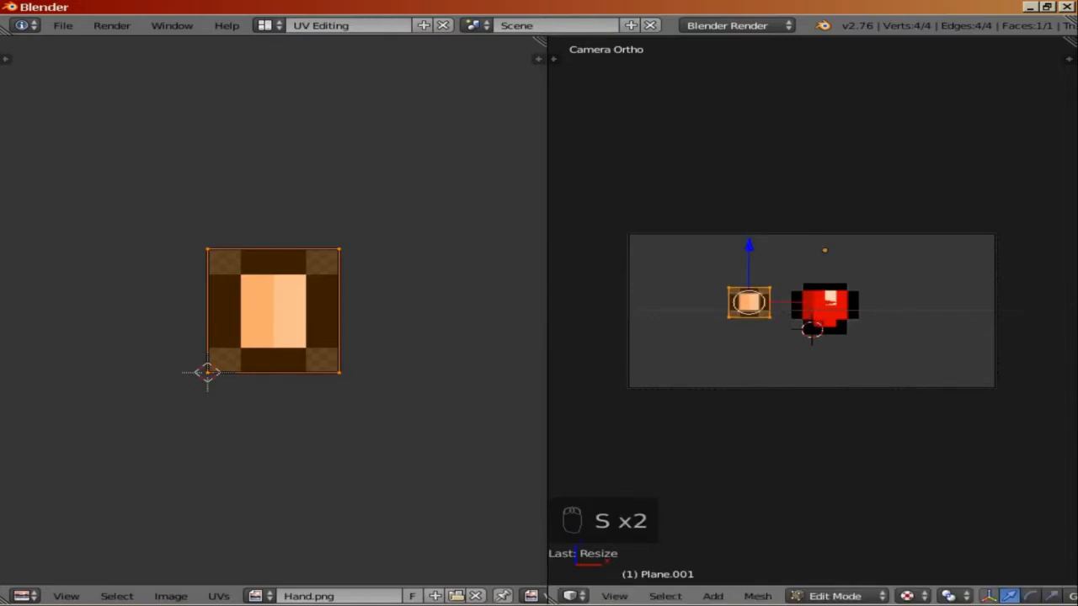
Step: Duplicate the hand face to the right side of the body, then delete the copy
key("shift+d")
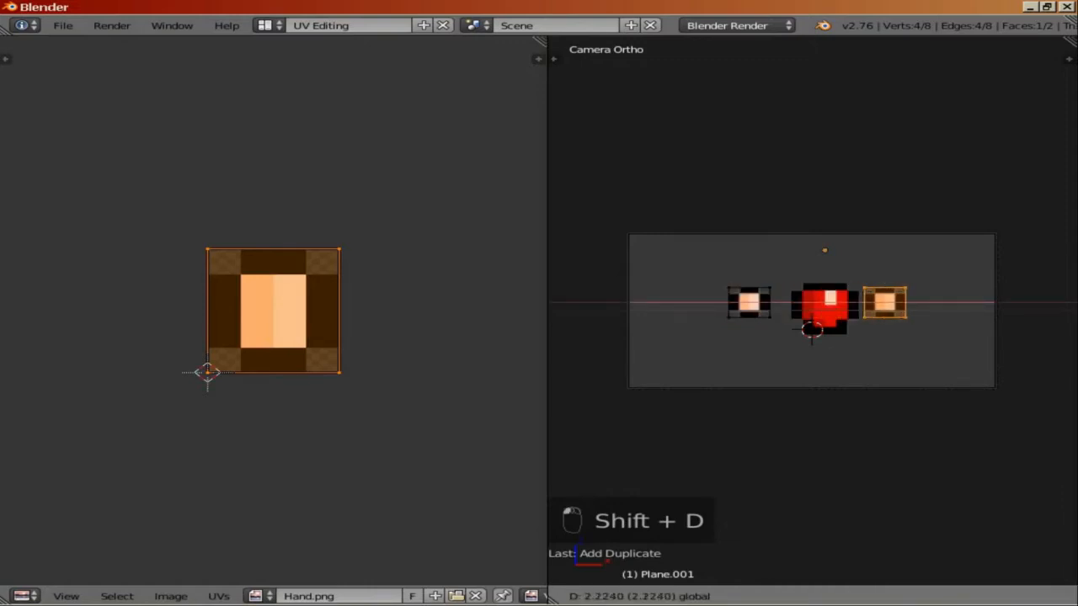
key("Return")
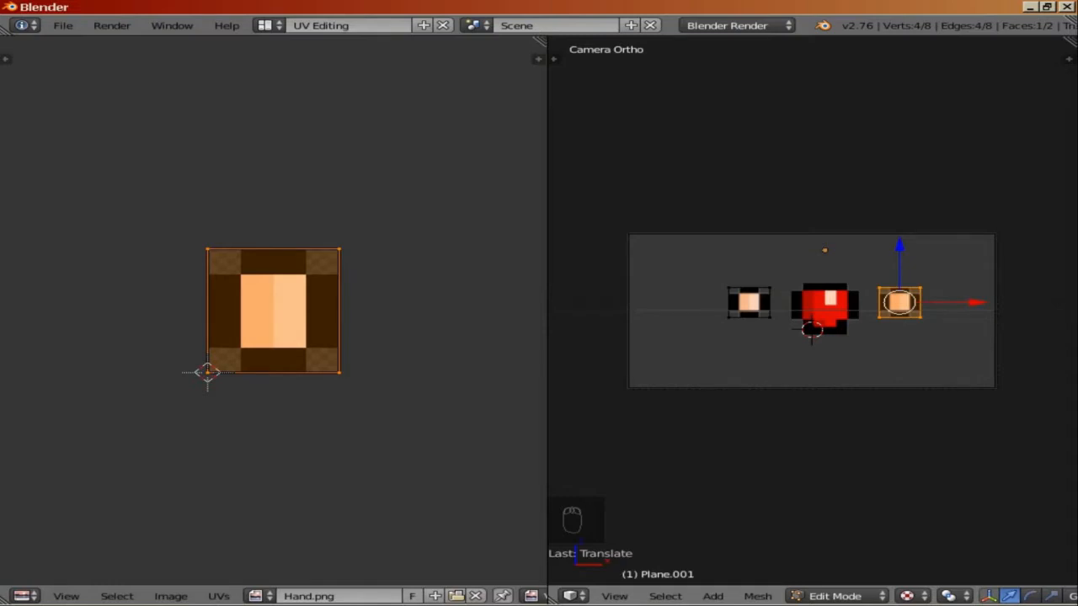
key("Delete")
left_click(758, 338)
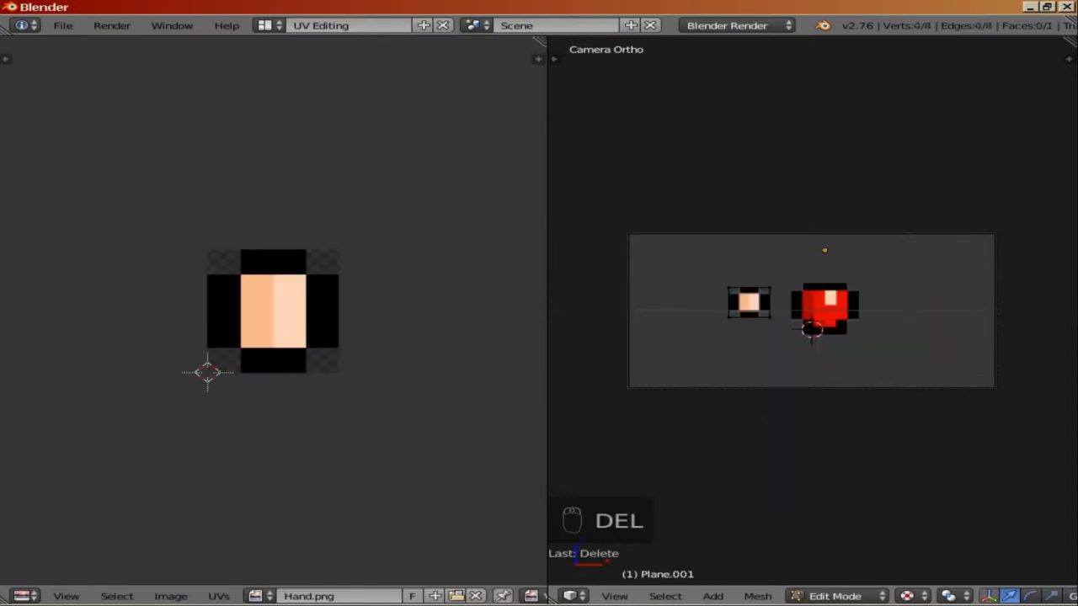
Step: Return to Object Mode, duplicate the body plane again and move the new copy up above the body
key("Tab")
right_click(826, 309)
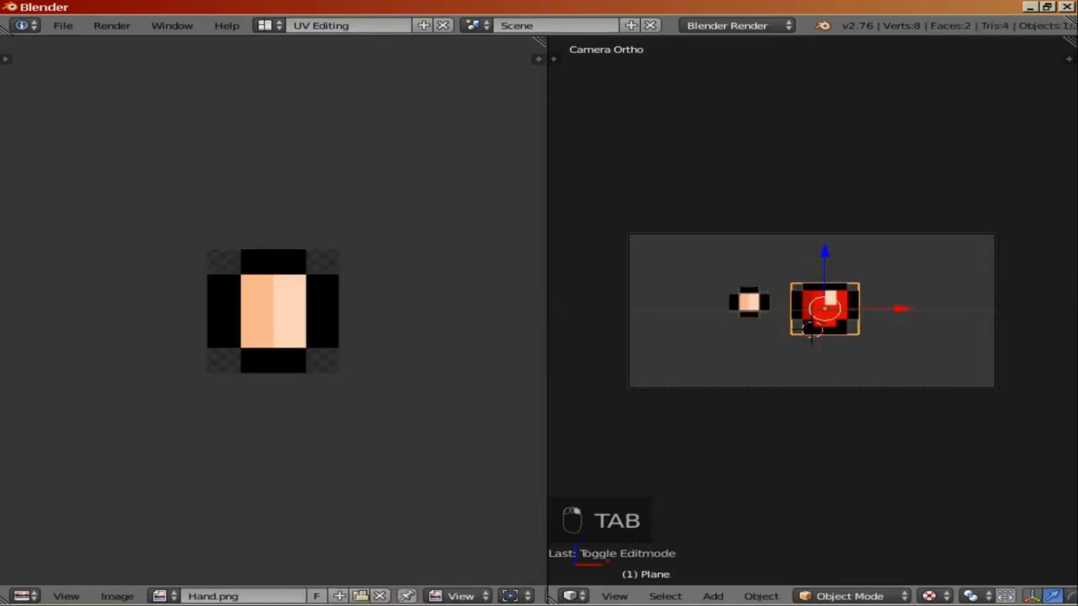
key("shift+d")
right_click(826, 309)
left_click_drag(825, 252, 824, 190)
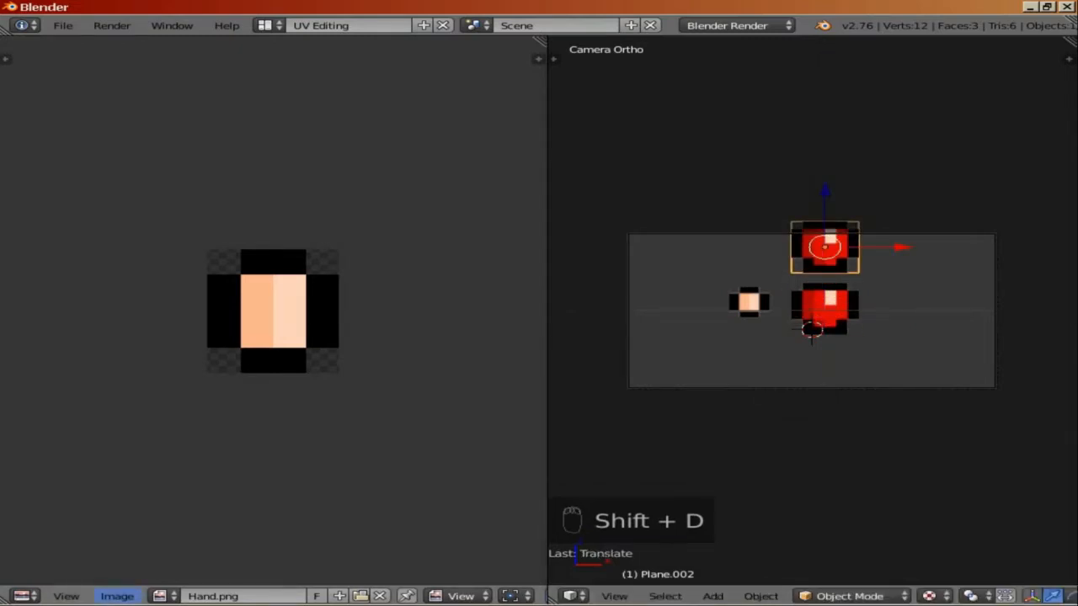
Step: Open Head.png from the Sprite folder as the texture of the new top plane
left_click(117, 597)
left_click(127, 563)
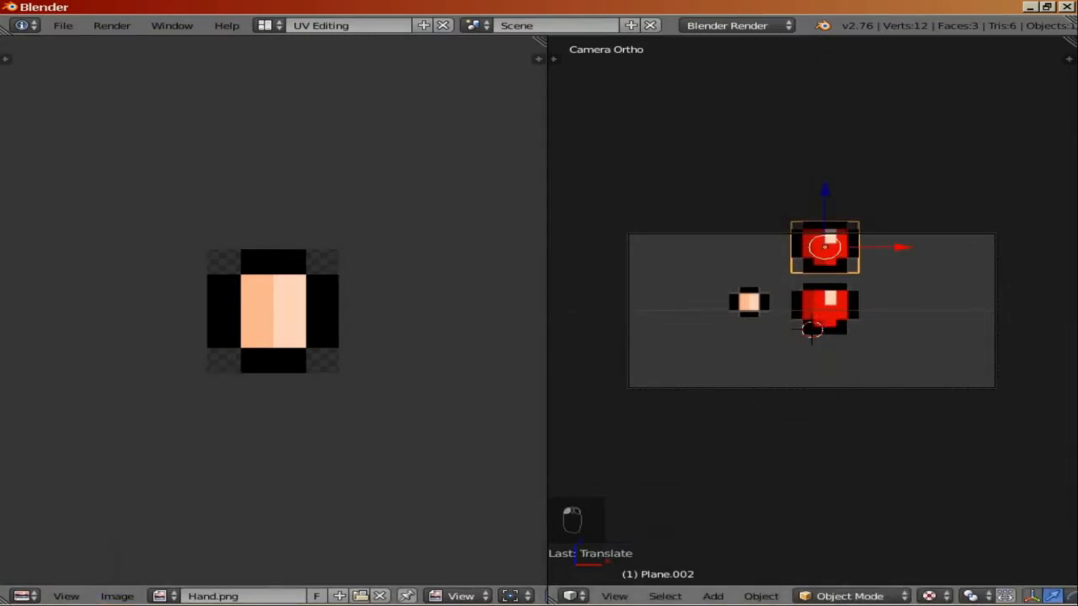
key("Tab")
left_click(170, 596)
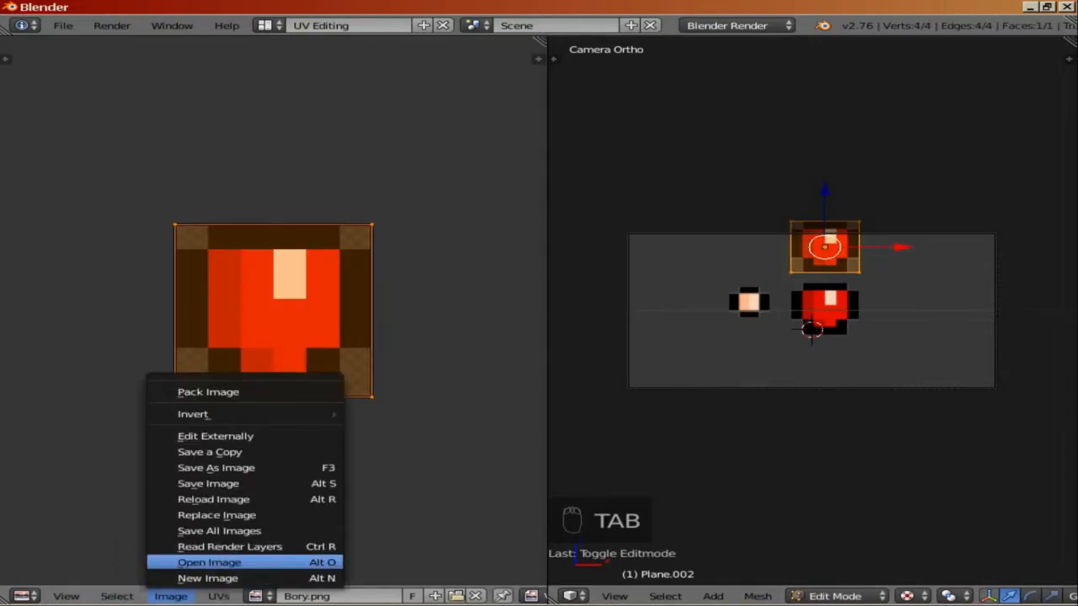
left_click(209, 563)
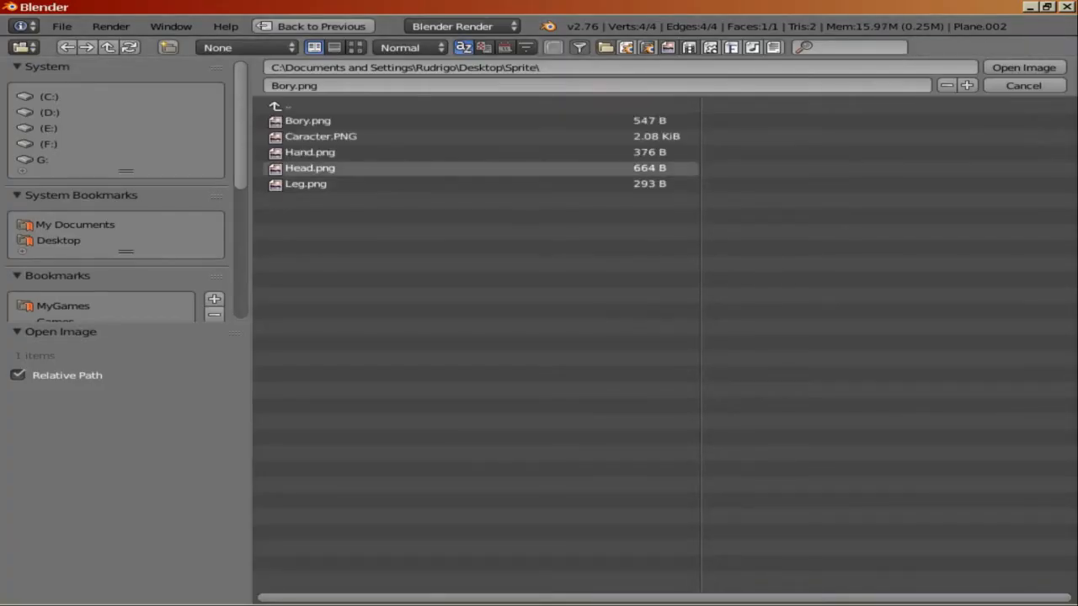
double_click(310, 168)
left_click(313, 170)
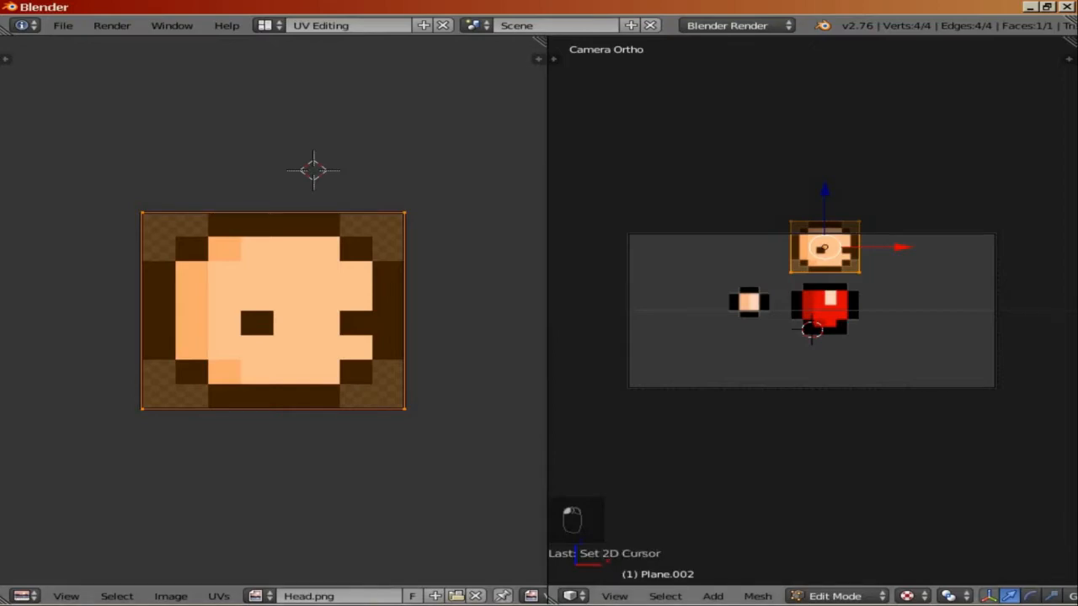
Step: Move the head plane down so it sits on top of the body
key("s")
left_click_drag(825, 192, 825, 204)
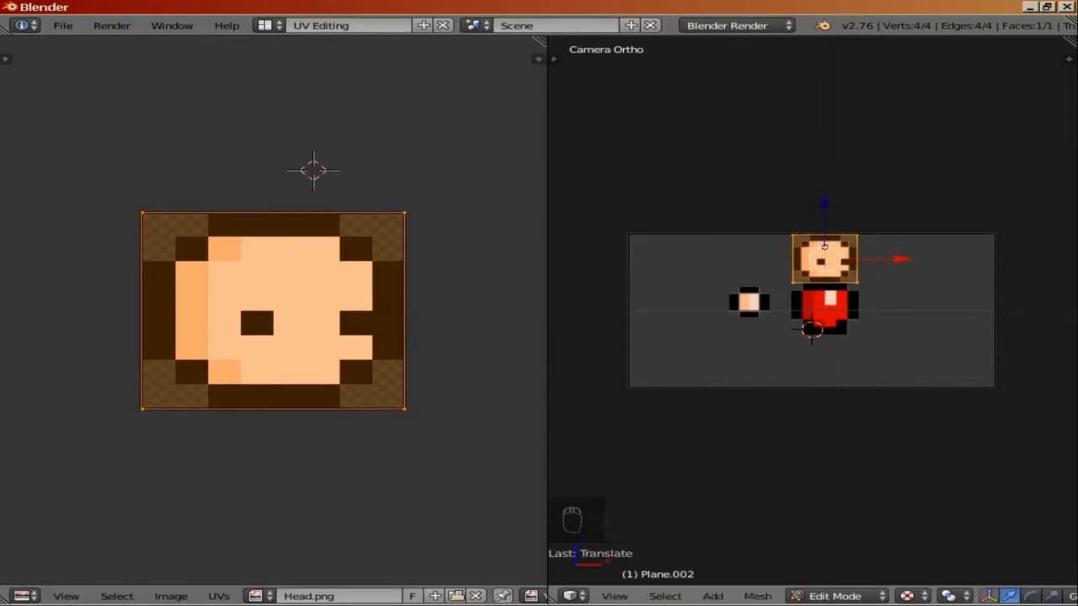
key("Tab")
right_click_drag(825, 308, 826, 266)
right_click(826, 264)
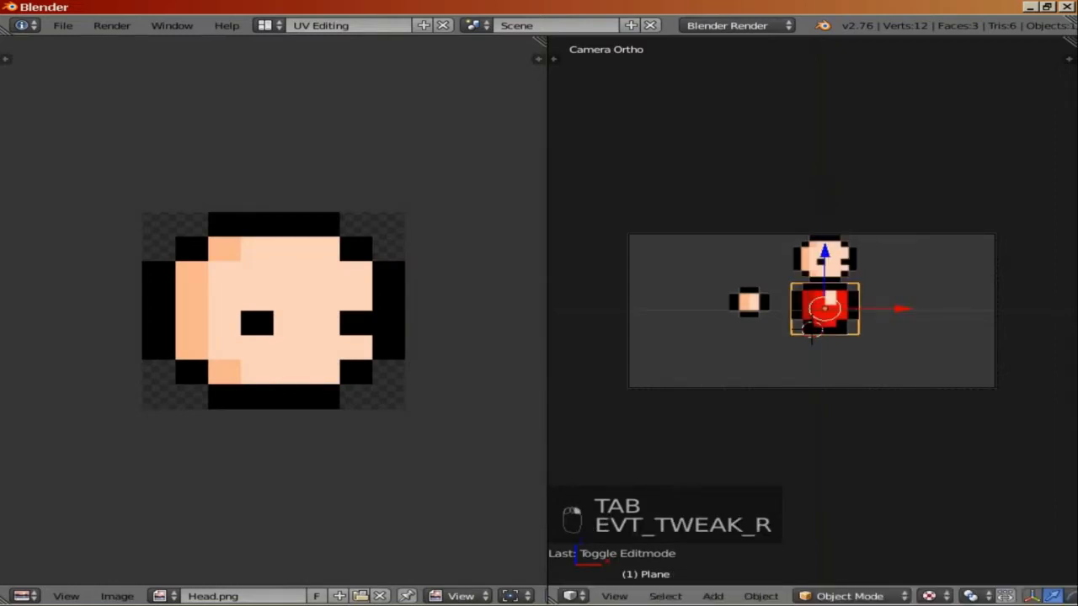
left_click_drag(824, 252, 824, 258)
Step: Select the hand plane, duplicate it and place the copy on the body's right side
right_click(749, 302)
key("Tab")
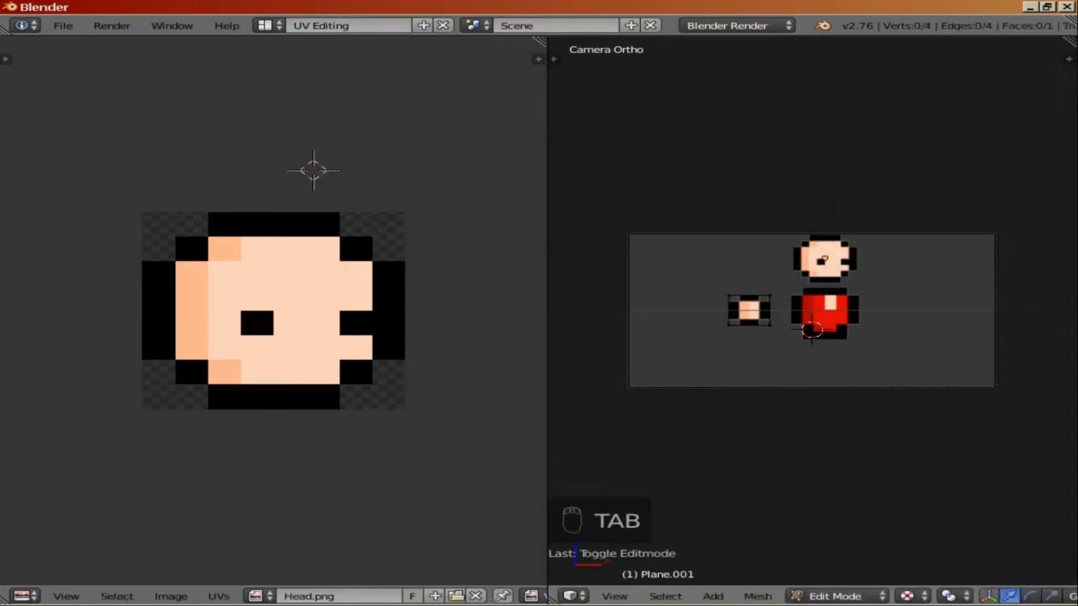
key("Tab")
key("shift+d")
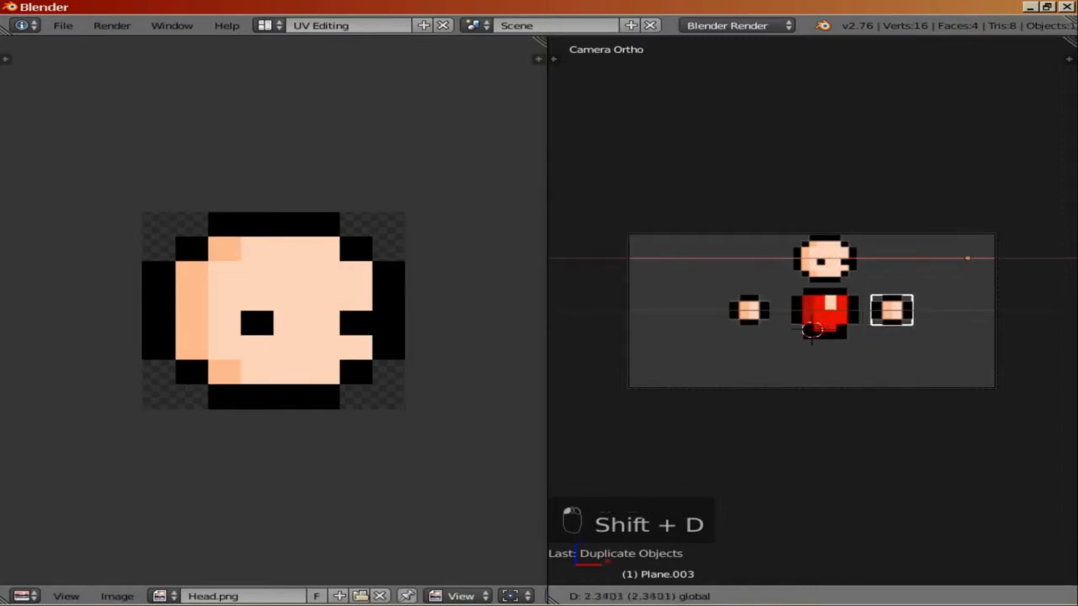
left_click(1048, 259)
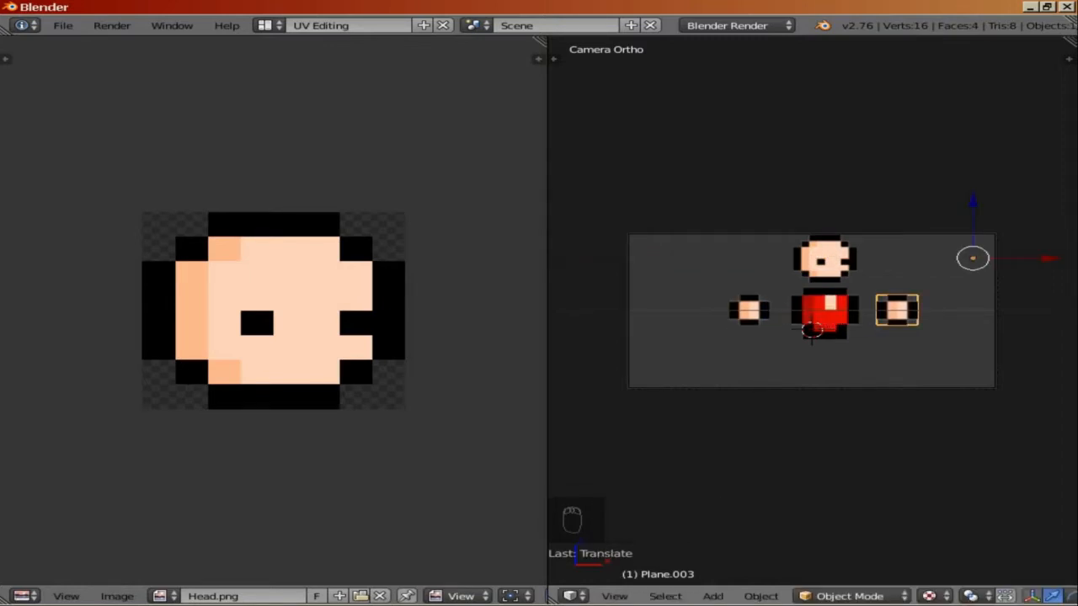
Step: Duplicate the right hand plane and move the copy below the body on its left side
key("shift+d")
left_click_drag(973, 201, 973, 250)
left_click_drag(1048, 307, 936, 307)
Step: Open Leg.png from the Sprite folder as the texture of the new lower plane
key("Tab")
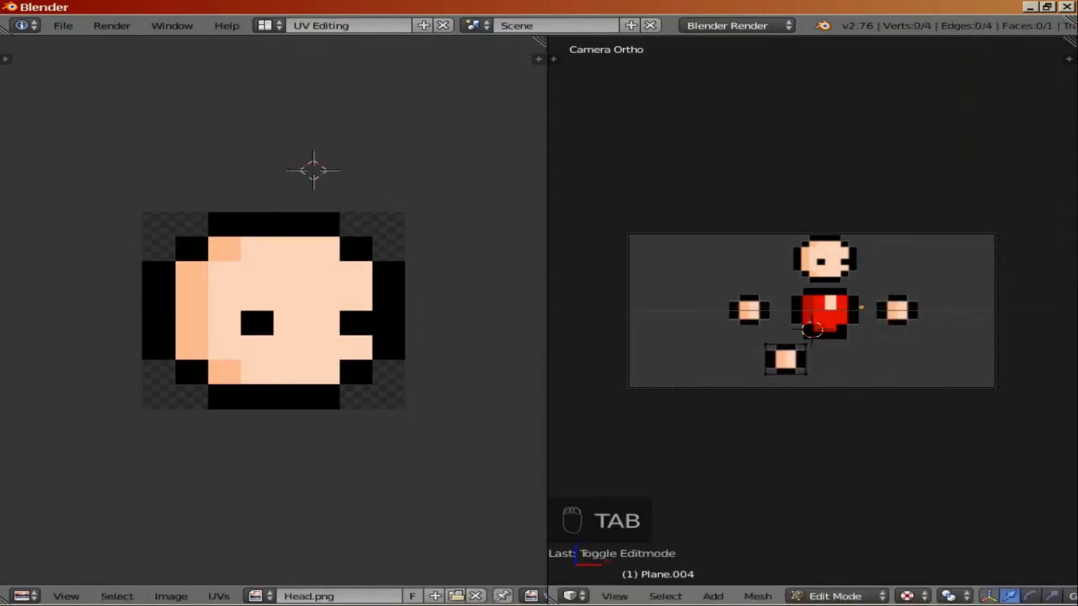
key("a")
key("a")
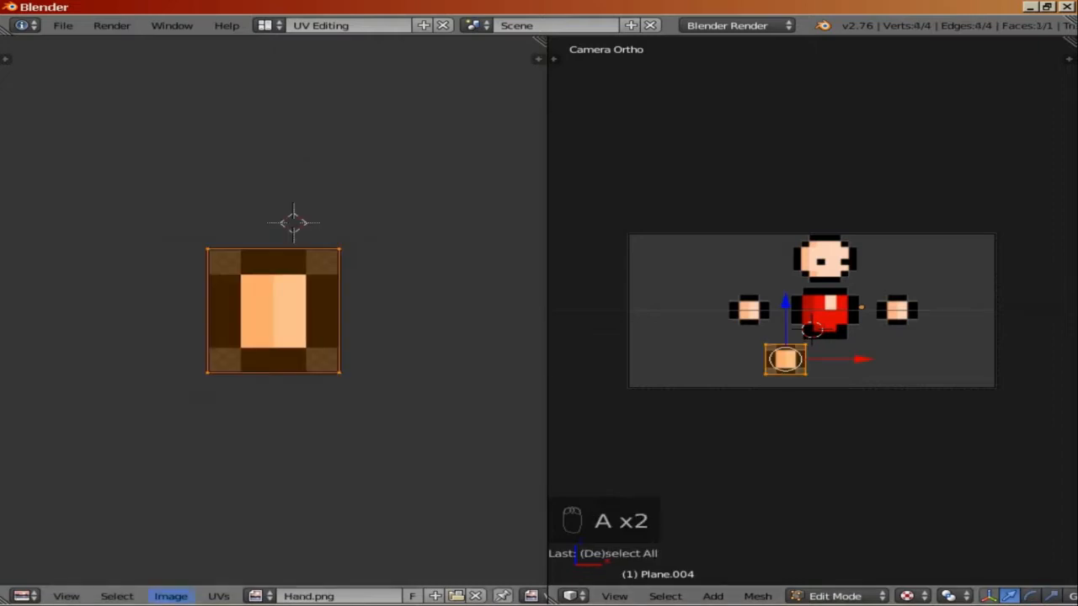
left_click(170, 597)
left_click(210, 563)
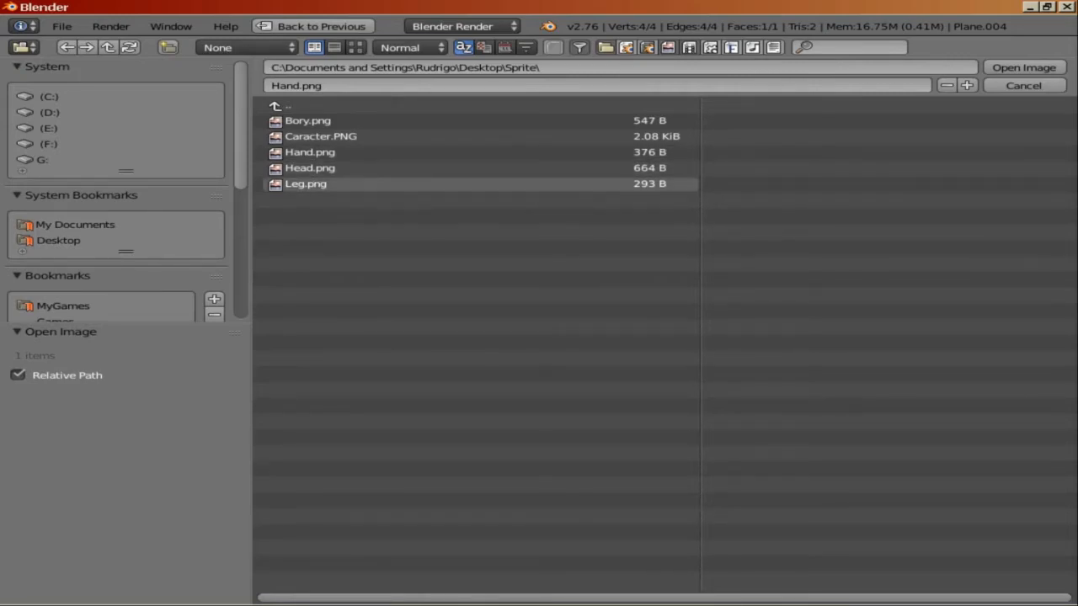
double_click(306, 183)
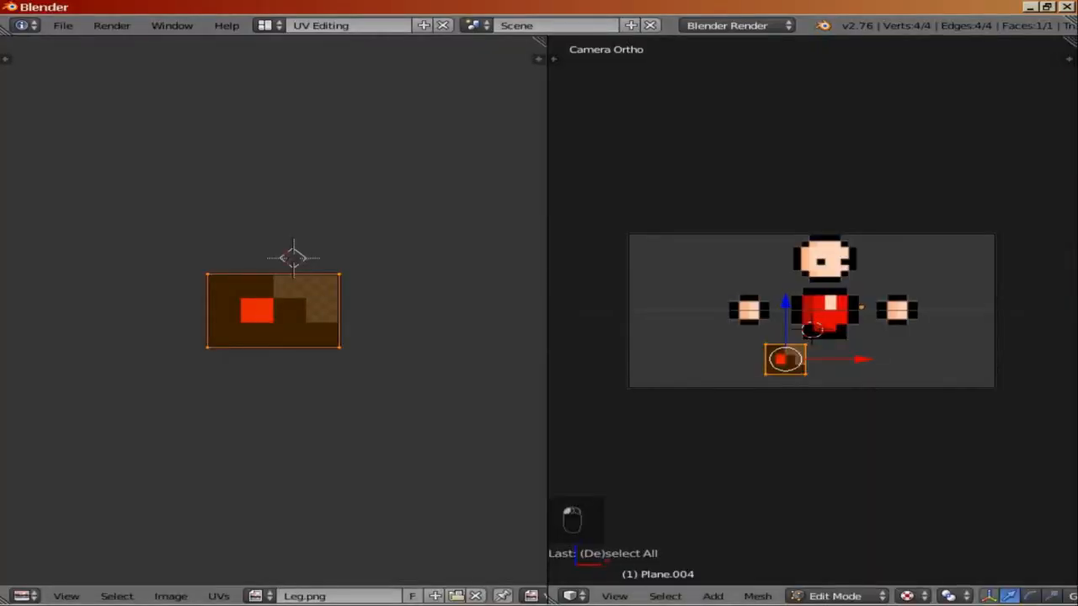
Step: Duplicate the leg plane and move the copy to the right to form the second leg
key("Tab")
key("shift+d")
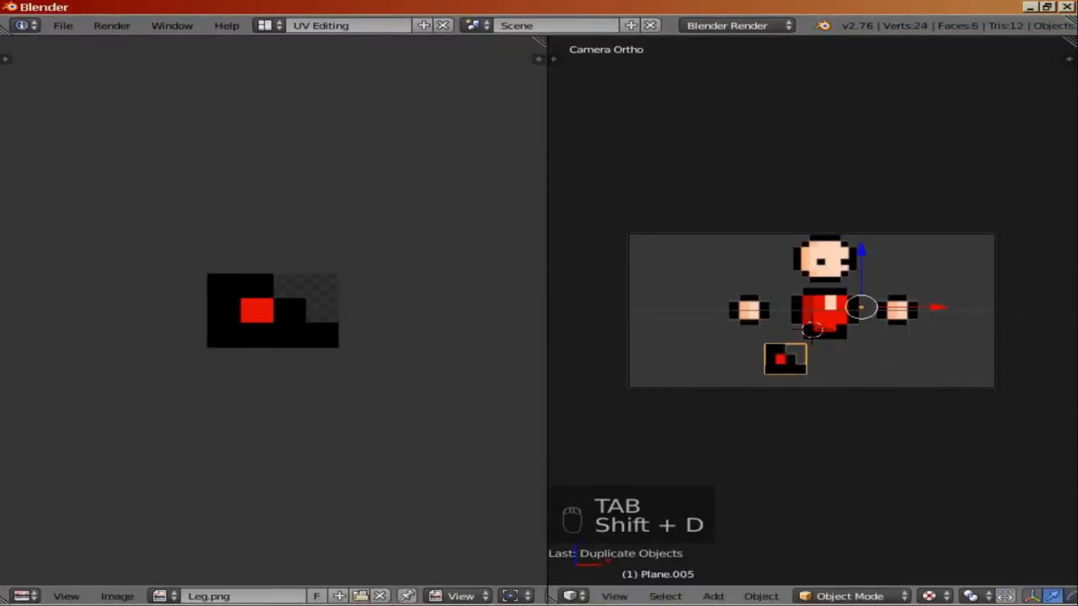
left_click_drag(937, 307, 1018, 307)
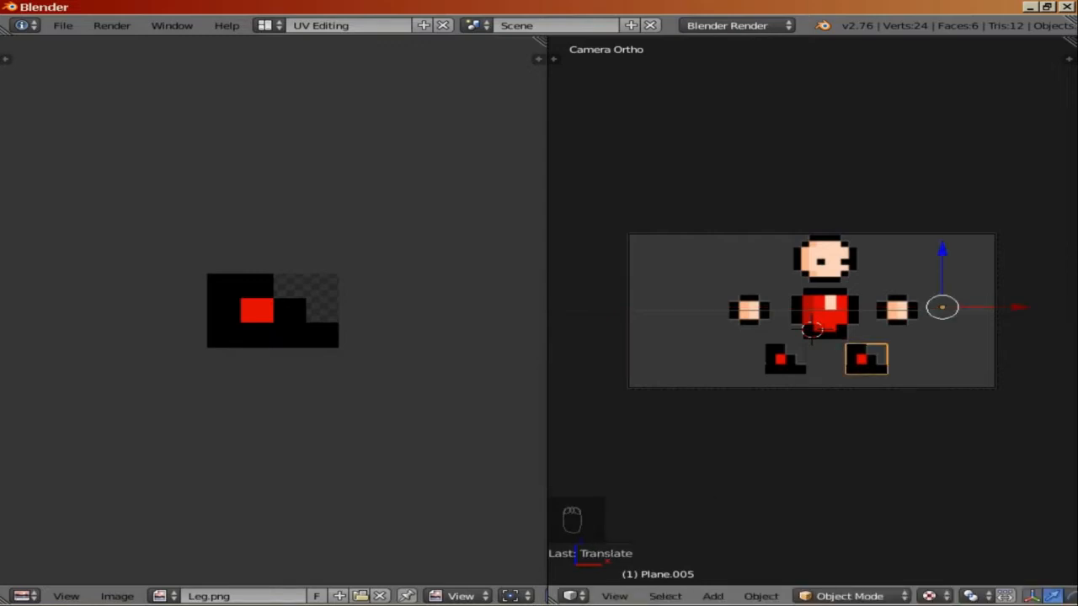
Step: Nudge the head, right hand and left hand planes slightly to tighten them around the body
right_click(826, 260)
left_click_drag(902, 247, 898, 247)
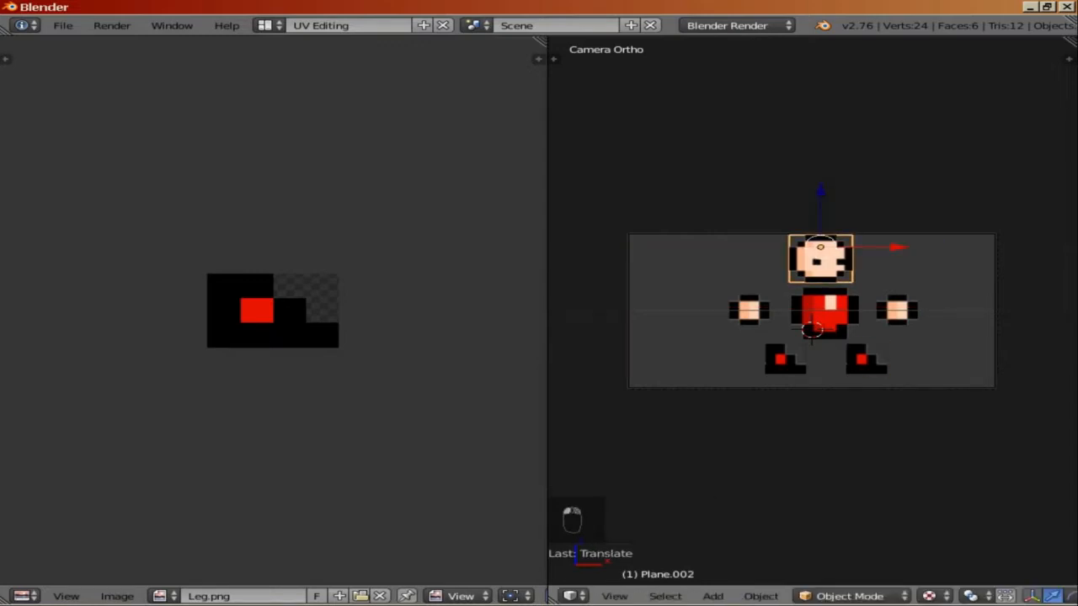
right_click(897, 311)
left_click_drag(1047, 258, 1035, 259)
right_click(750, 311)
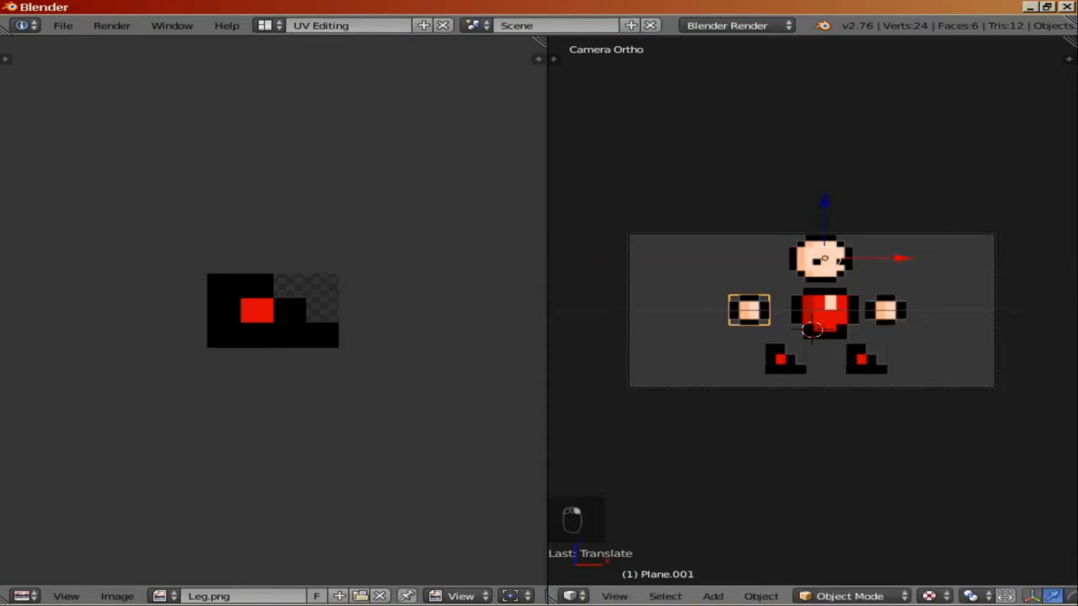
left_click_drag(902, 259, 905, 259)
Step: Switch the screen layout from UV Editing to Default
left_click(270, 25)
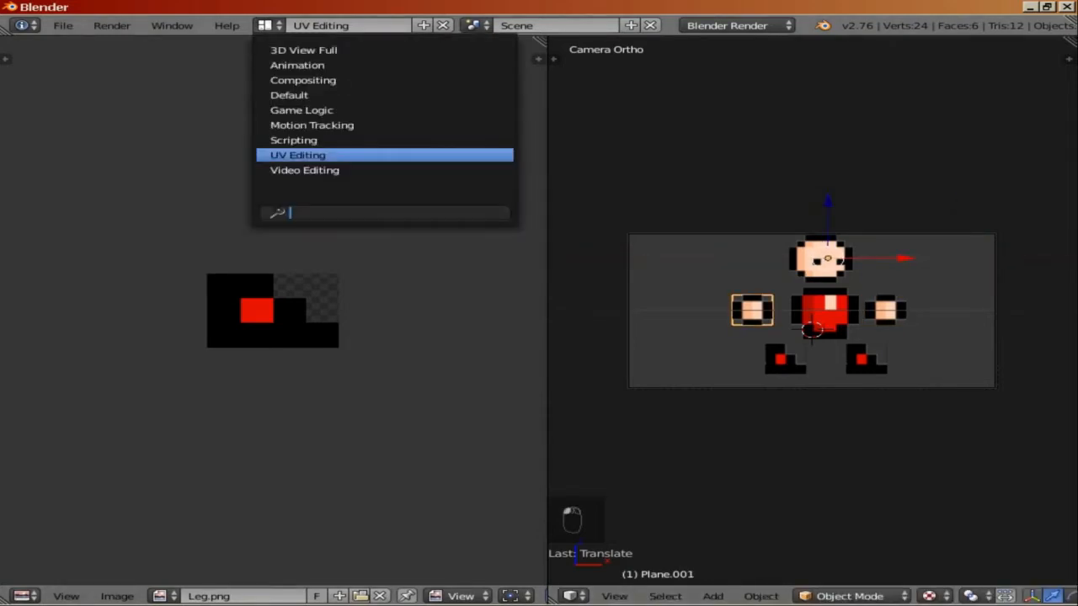
left_click(289, 95)
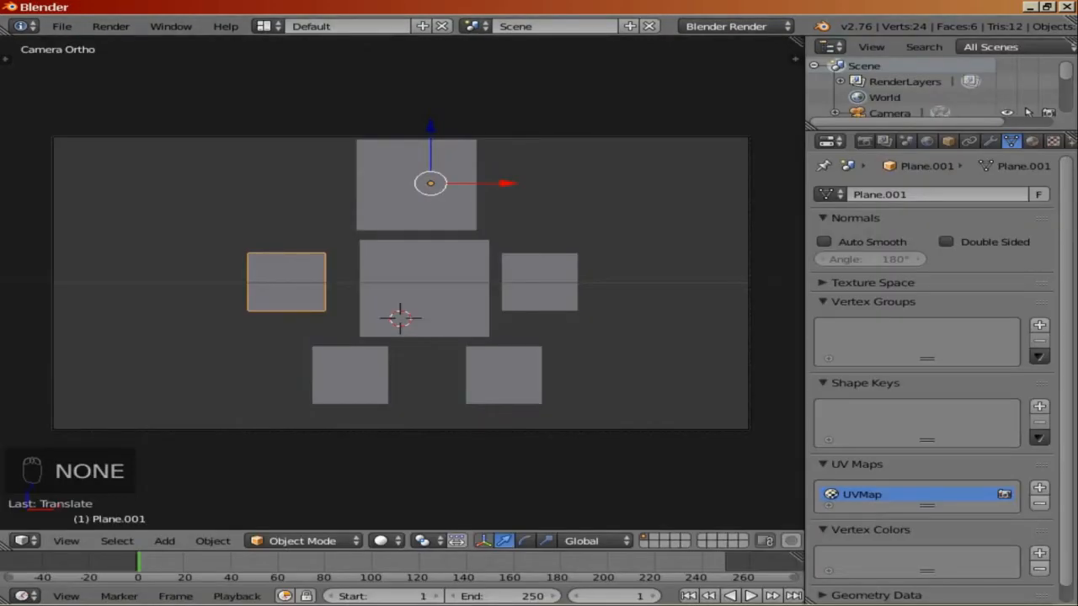
Step: Shift the body plane and the left hand plane along the Y axis to change their depth order
right_click(424, 289)
key("KP_0")
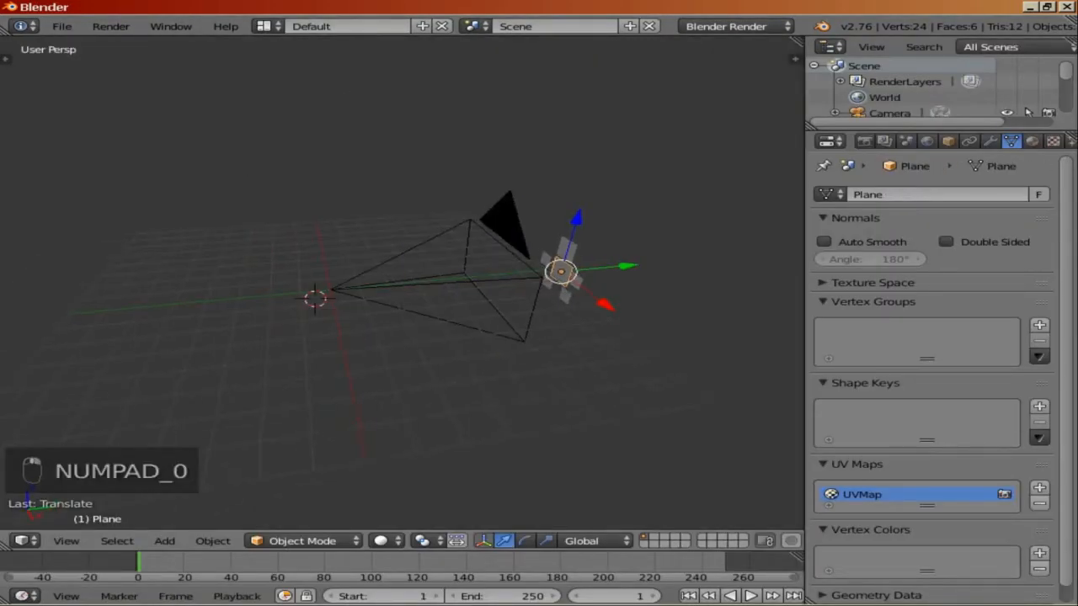
left_click_drag(627, 266, 693, 265)
right_click(576, 281)
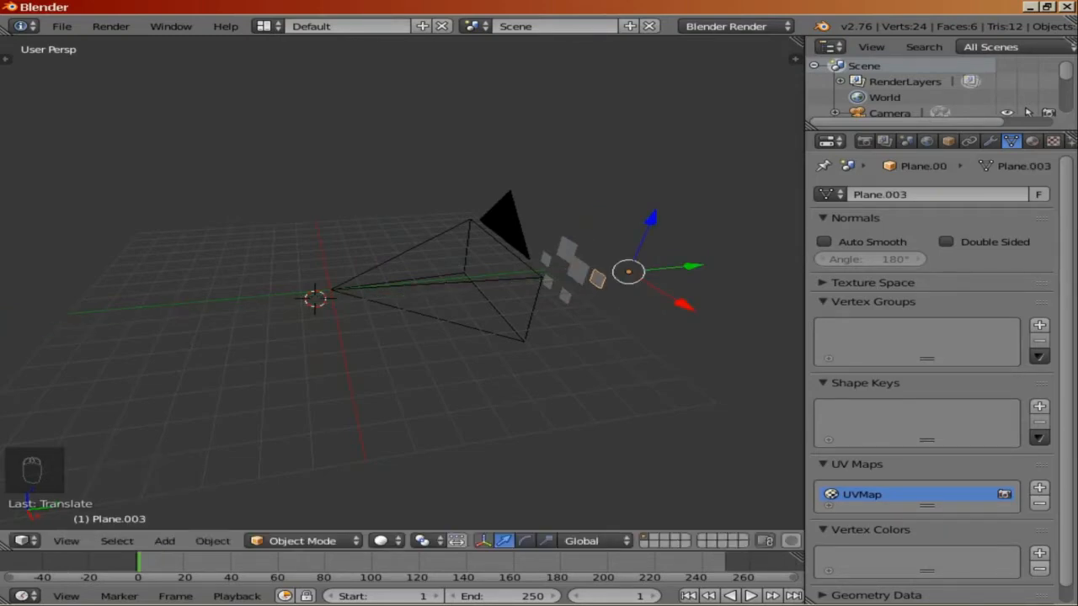
right_click(545, 259)
middle_click_drag(545, 259, 495, 260)
Step: Shift the hand and both leg planes along the Y axis to set their depth order
scroll(495, 260, "up", 1)
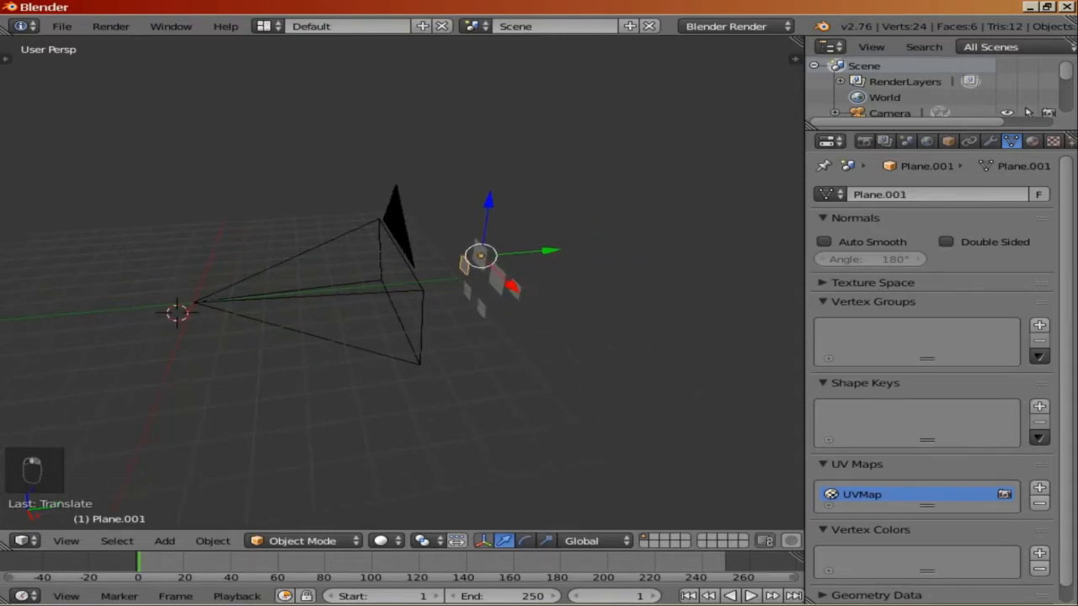
left_click_drag(552, 250, 538, 250)
right_click(484, 309)
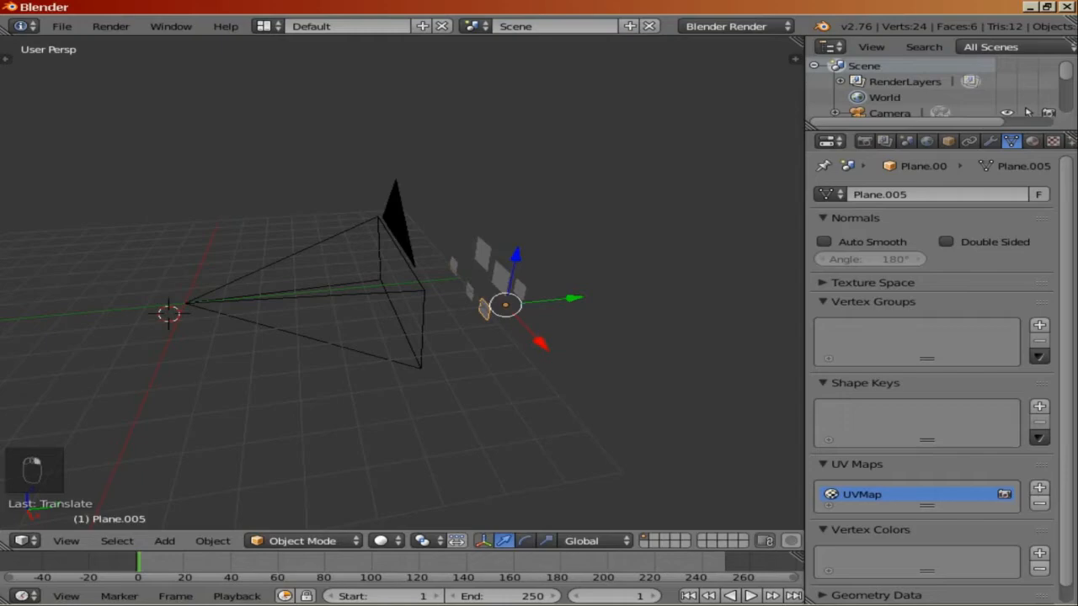
left_click_drag(573, 298, 561, 278)
right_click(469, 290)
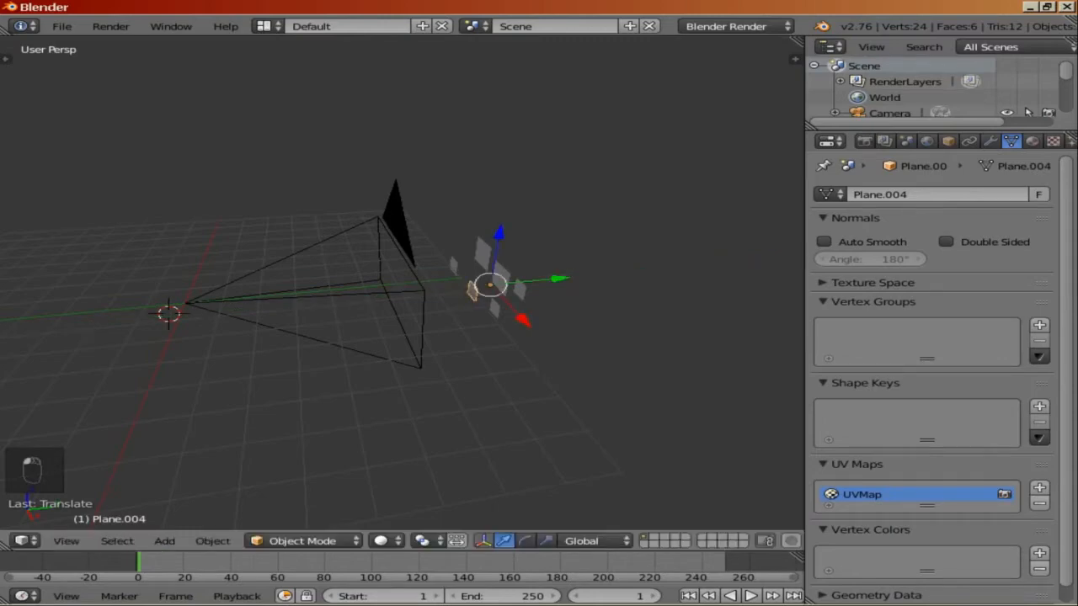
middle_click_drag(561, 278, 546, 245)
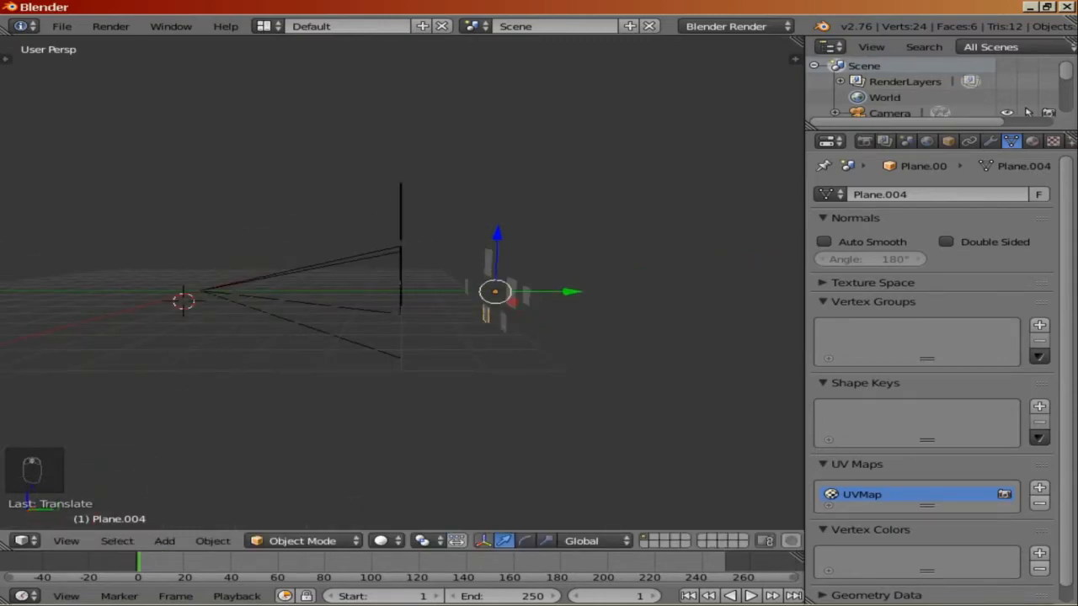
key("KP_0")
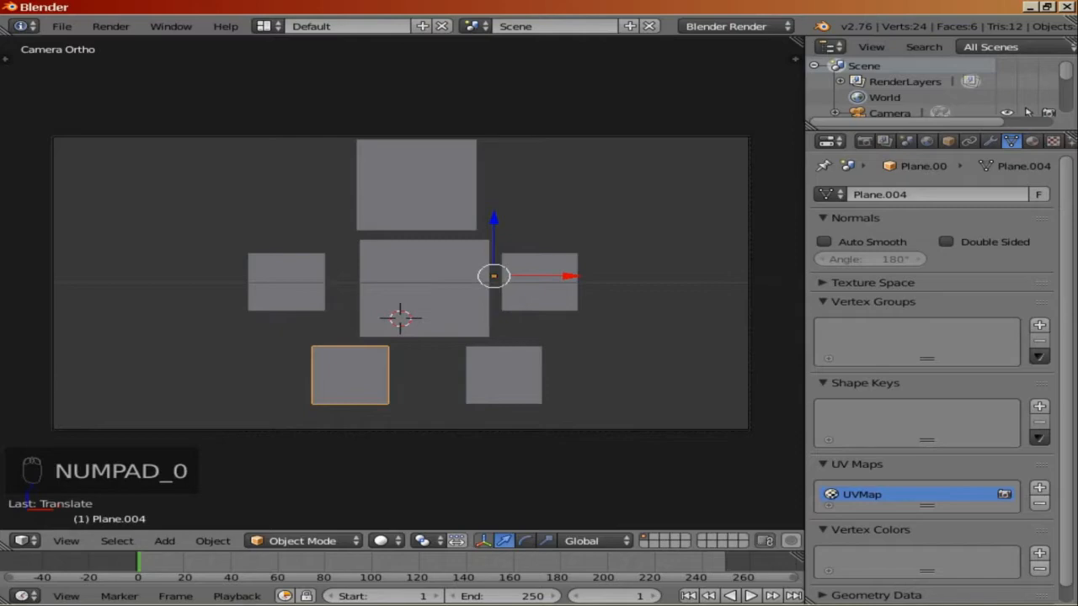
Step: Add a single-bone armature to the scene
left_click_drag(570, 277, 575, 277)
key("shift+a")
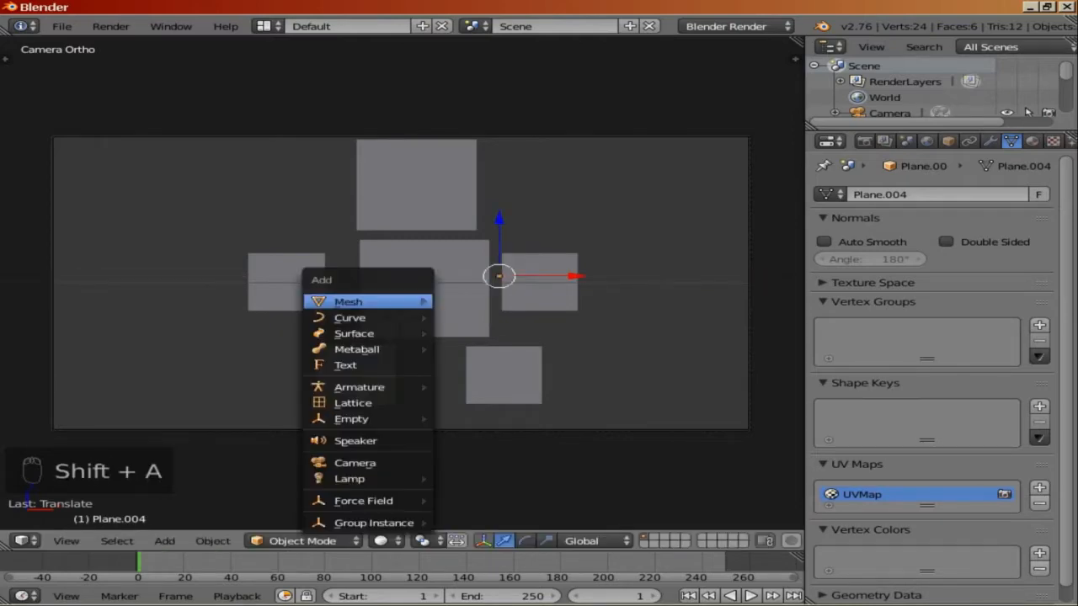
mouse_move(362, 388)
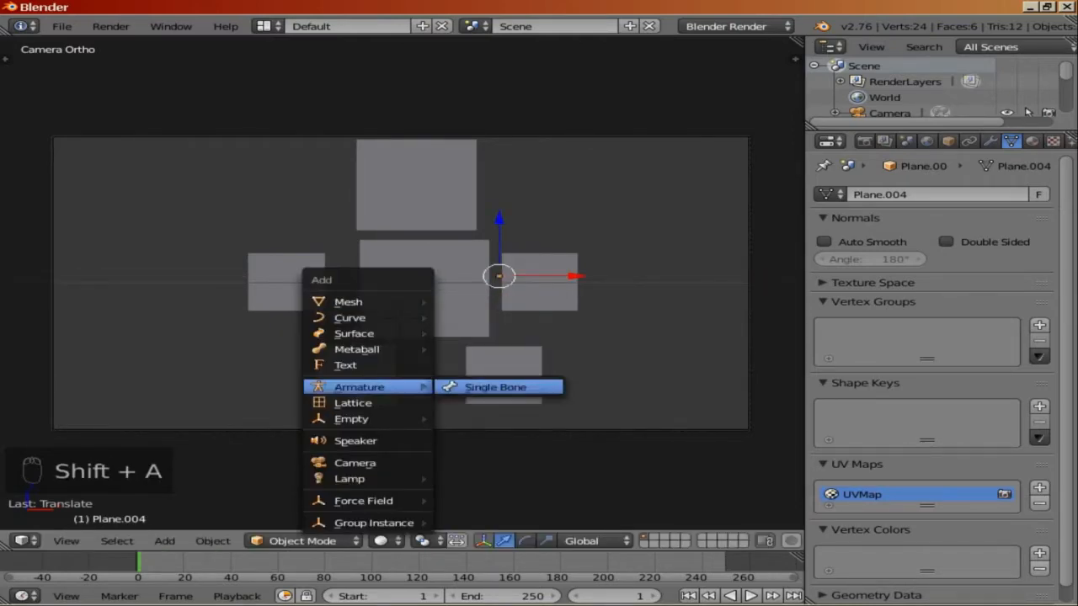
left_click(495, 388)
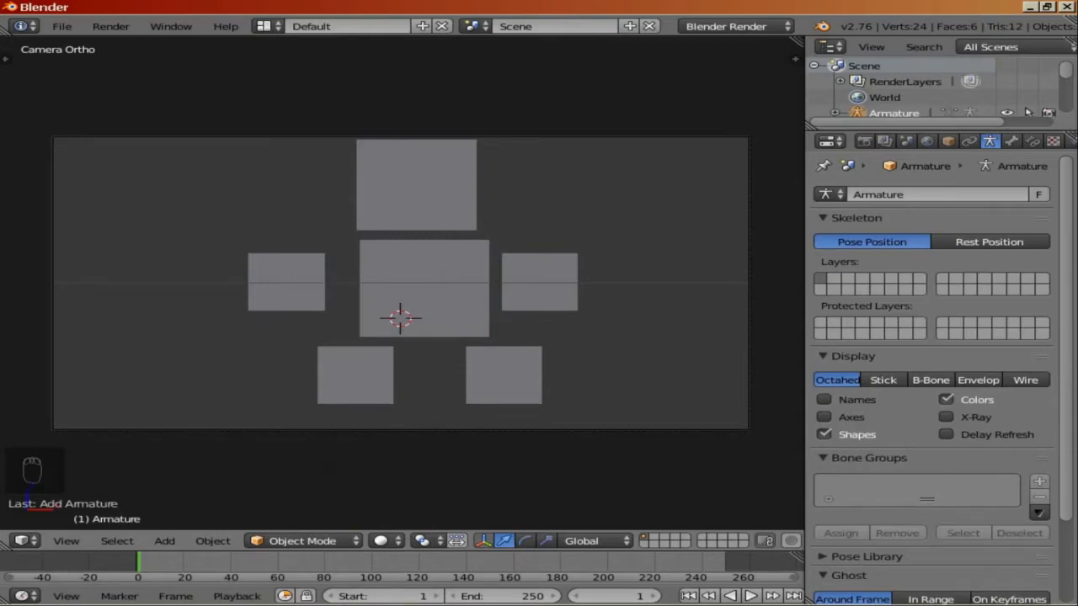
Step: Move the armature so its bone stands vertically inside the body plane
key("KP_0")
left_click_drag(261, 301, 569, 301)
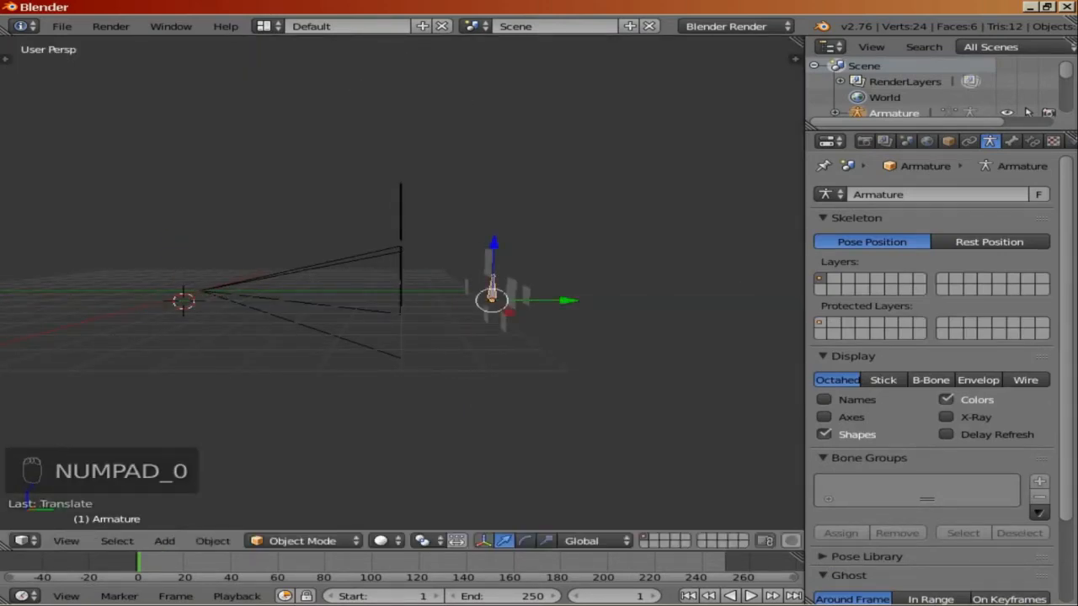
key("KP_0")
left_click_drag(478, 318, 495, 318)
left_click_drag(417, 262, 417, 275)
Step: In Edit Mode, extrude a new bone upward from the body bone's tip toward the head
key("Tab")
right_click(416, 244)
key("e")
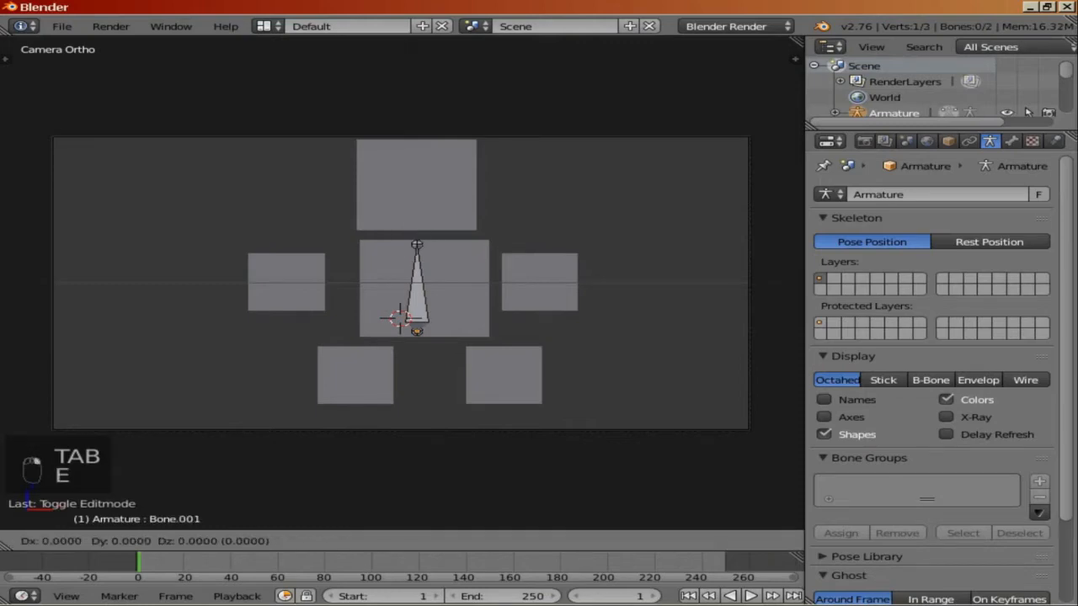
right_click(417, 244)
left_click_drag(417, 187, 417, 174)
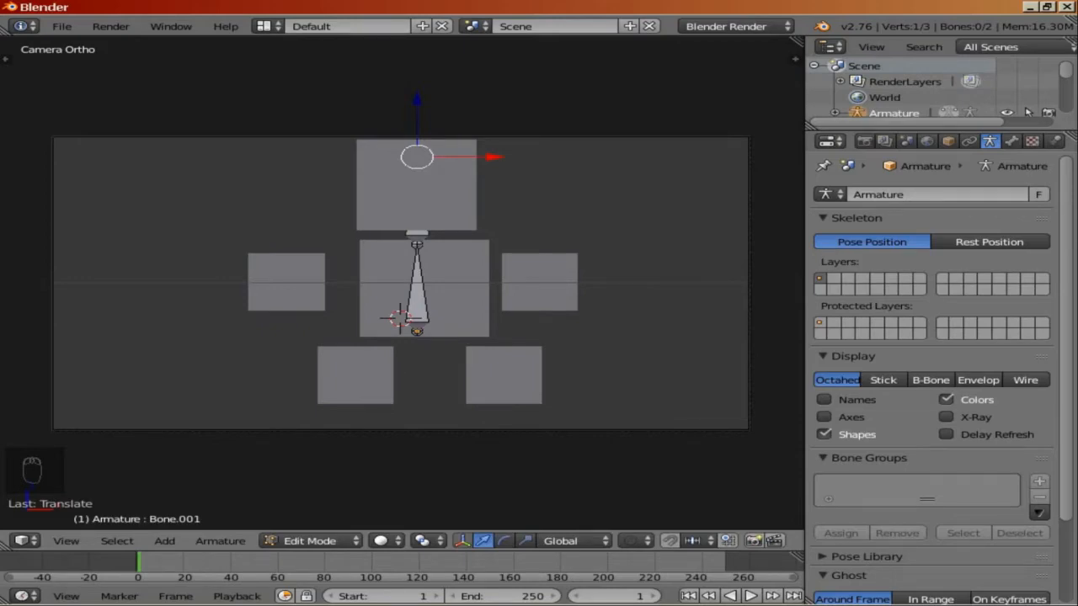
Step: Duplicate the head bone, place the copy at the left shoulder and rotate it 180° around X
right_click(417, 234)
key("shift+d")
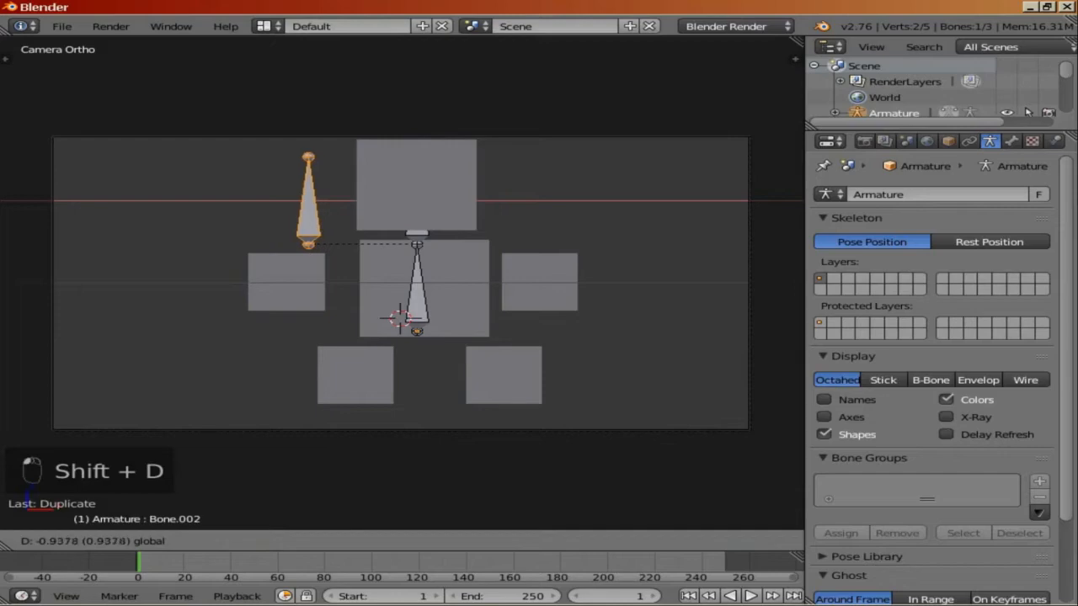
left_click(354, 215)
type("rx180")
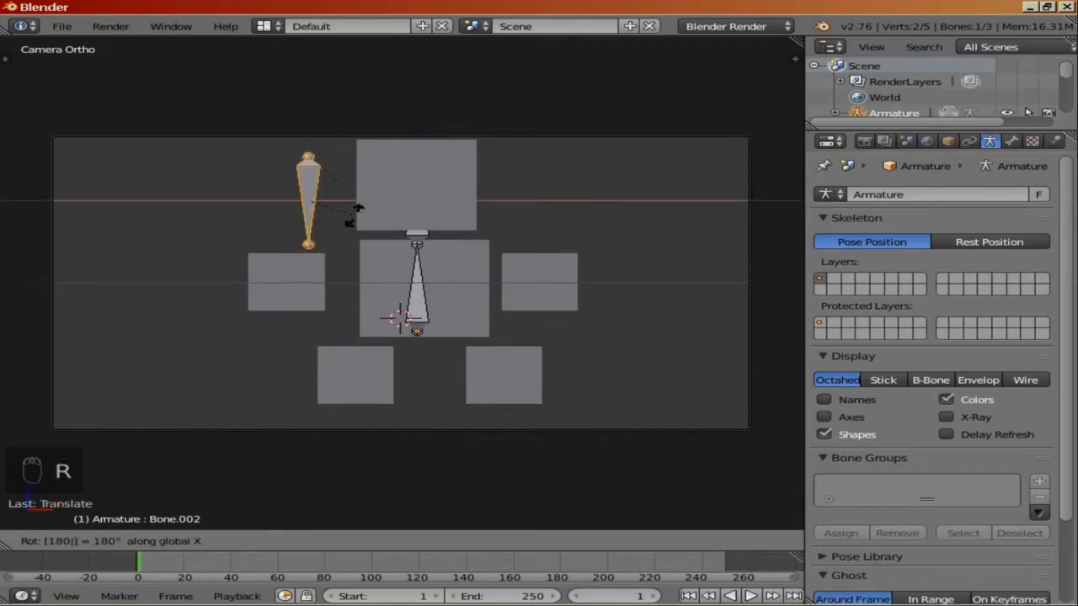
key("Return")
Step: Move the flipped bone along Z and X over the left hand plane and reposition its tail
key("g")
key("z")
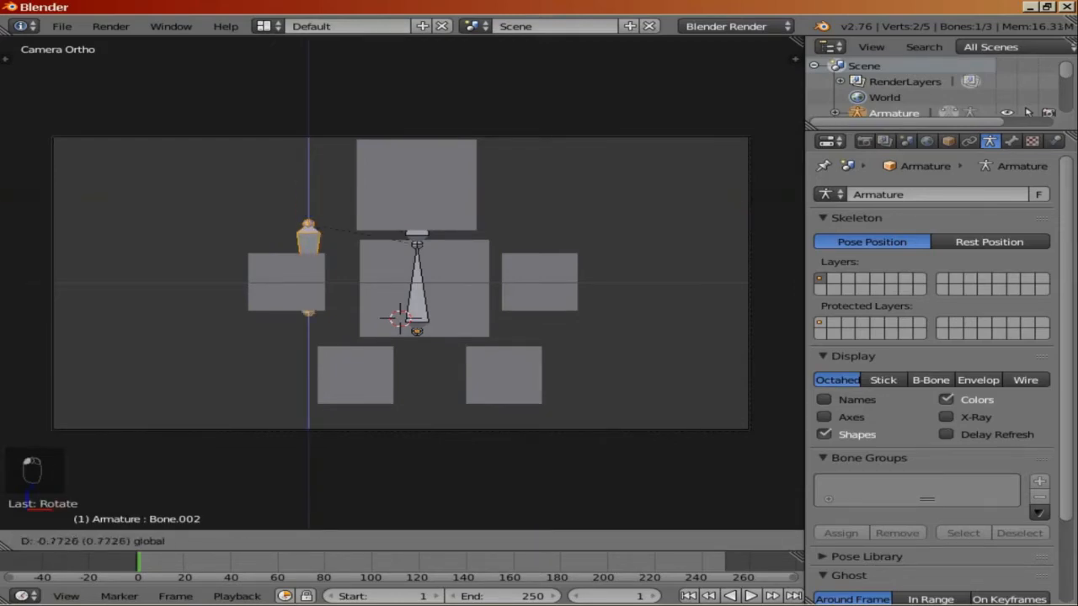
key("Return")
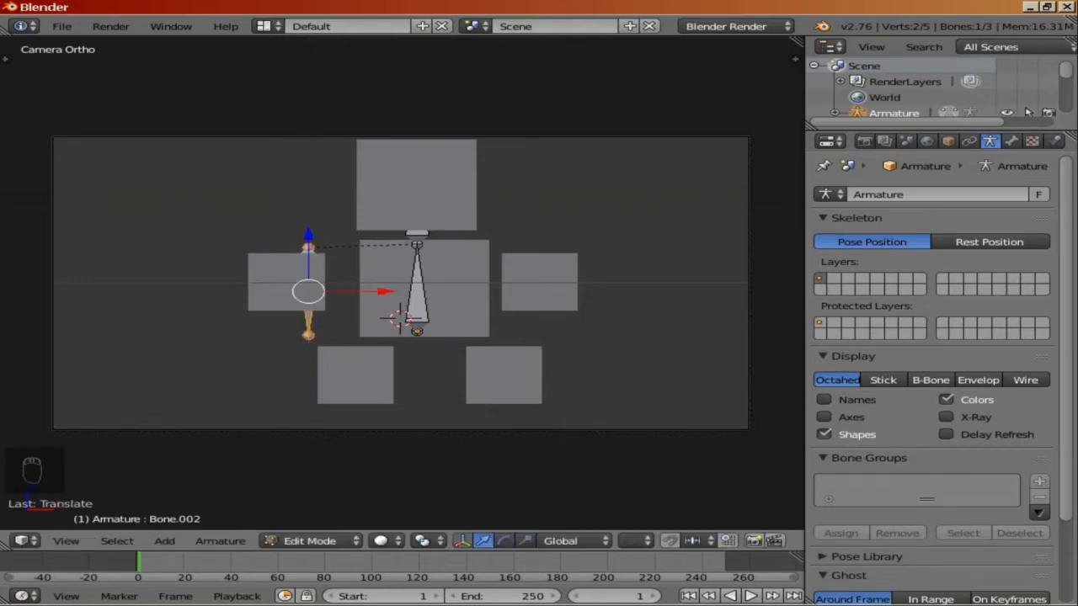
key("g")
key("x")
key("Return")
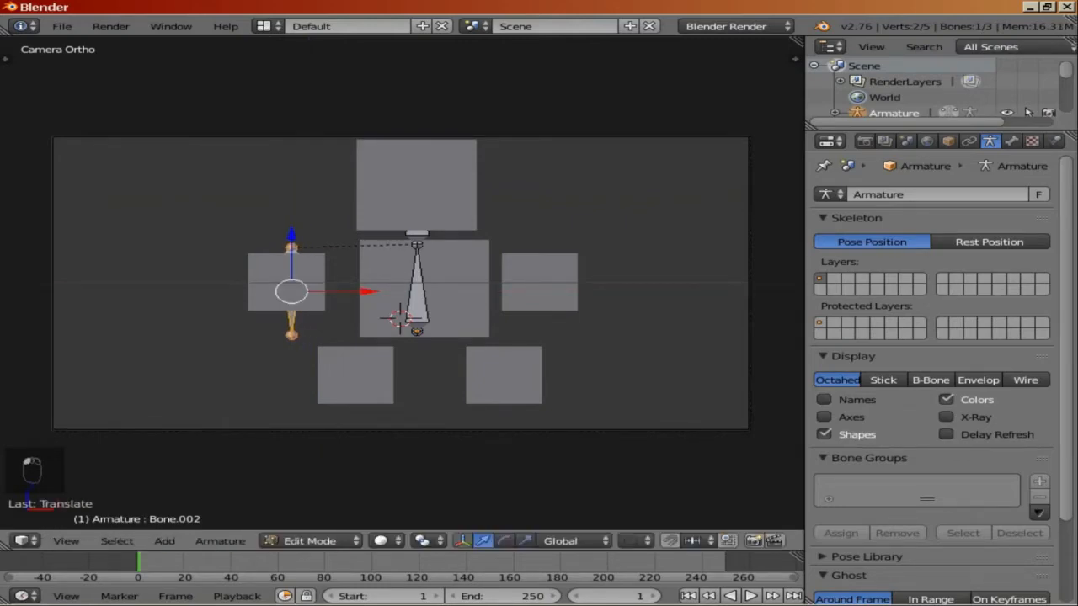
right_click(291, 335)
key("g")
key("Return")
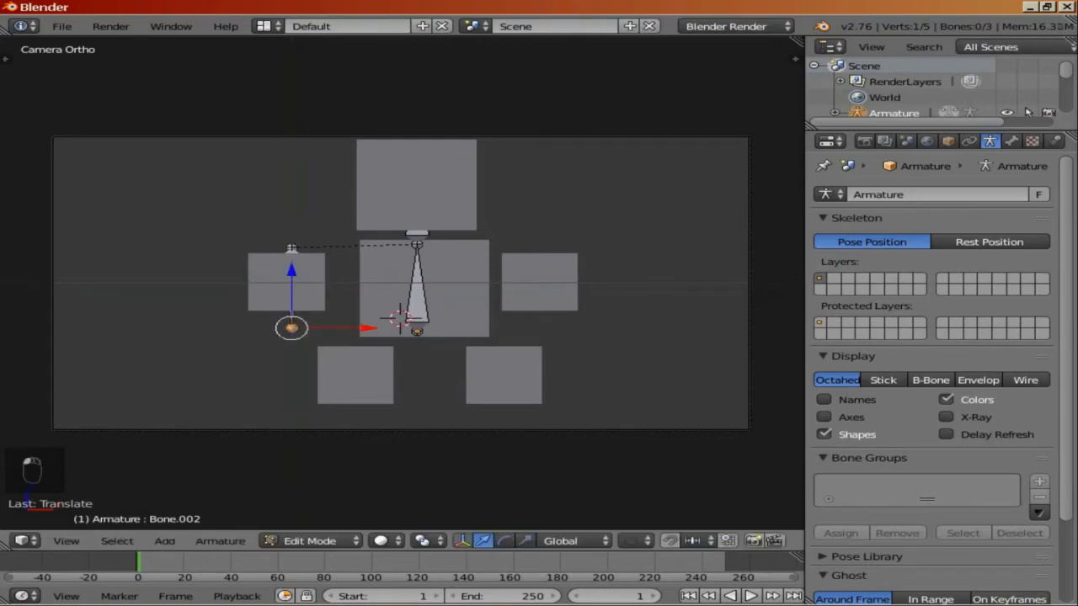
Step: Duplicate the left arm bone and move the copy over the right hand plane
right_click(292, 295)
key("shift+d")
right_click(292, 295)
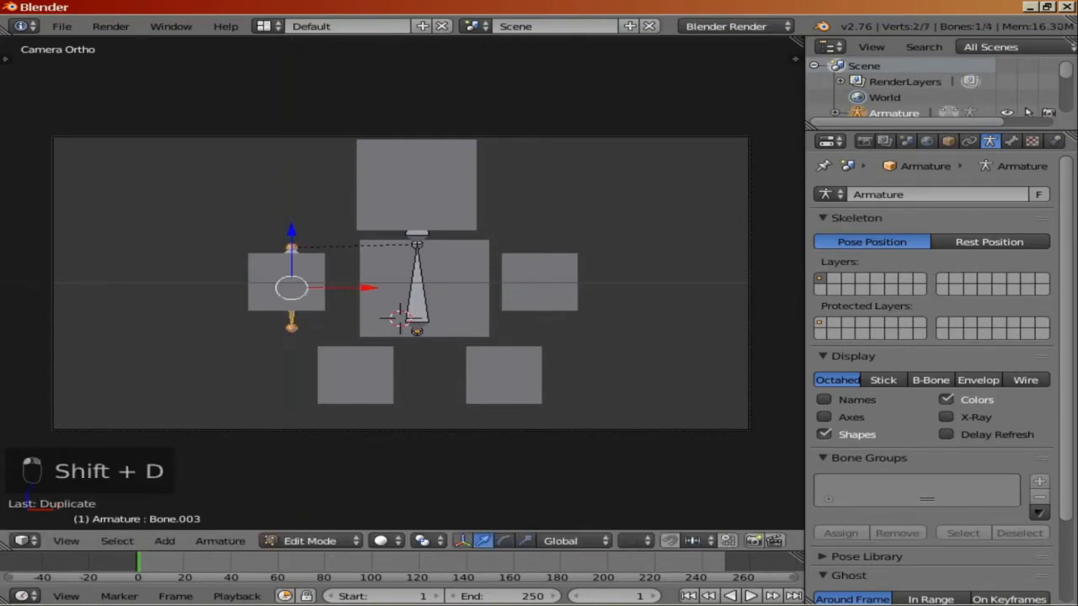
left_click_drag(366, 288, 620, 288)
left_click(620, 288)
Step: Extrude a new bone downward from the body bone's root to the bottom of the leg area
right_click(417, 330)
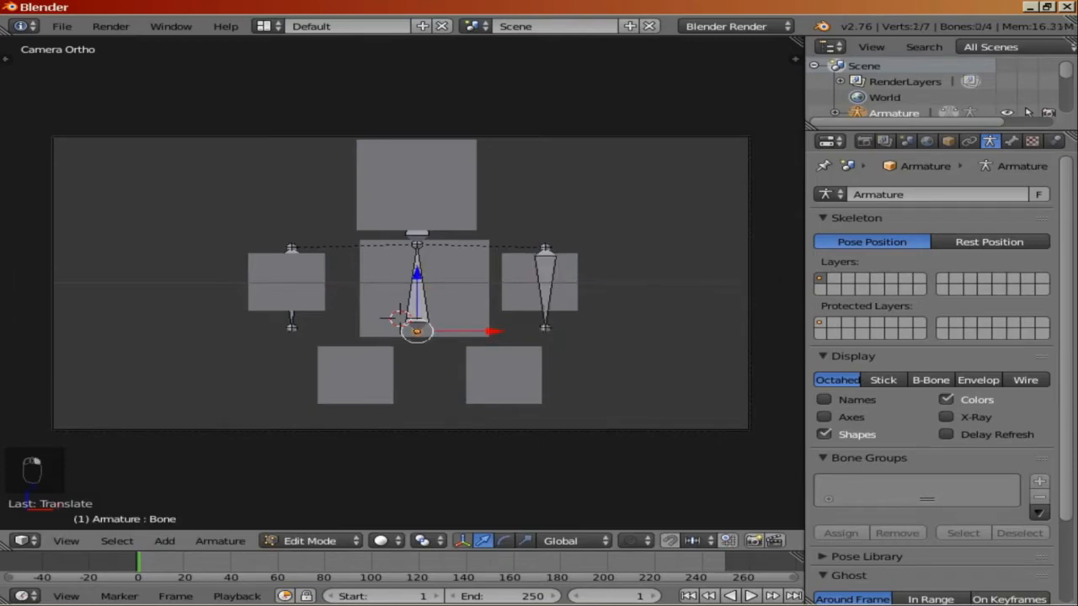
key("e")
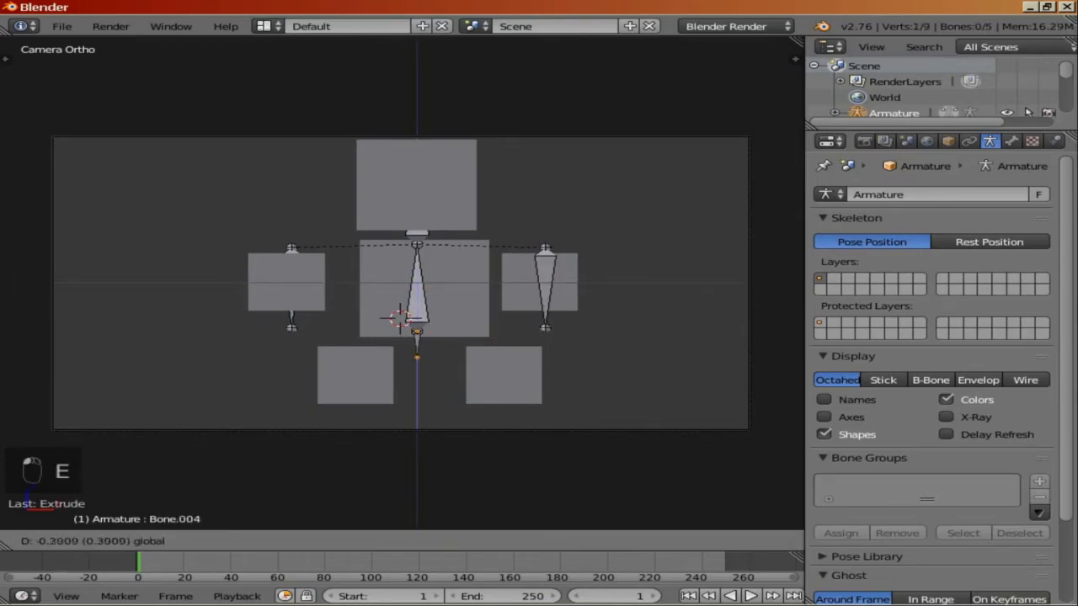
left_click(417, 435)
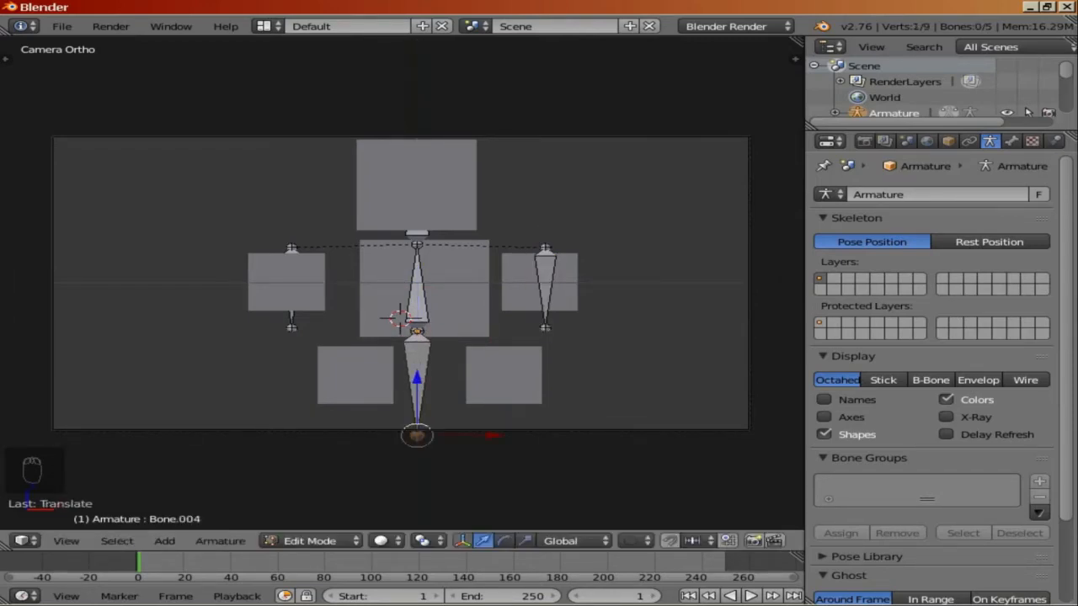
Step: Move the leg bone over the left leg plane and scale it down to about 0.84
right_click(417, 379)
left_click_drag(494, 383, 425, 383)
key("s")
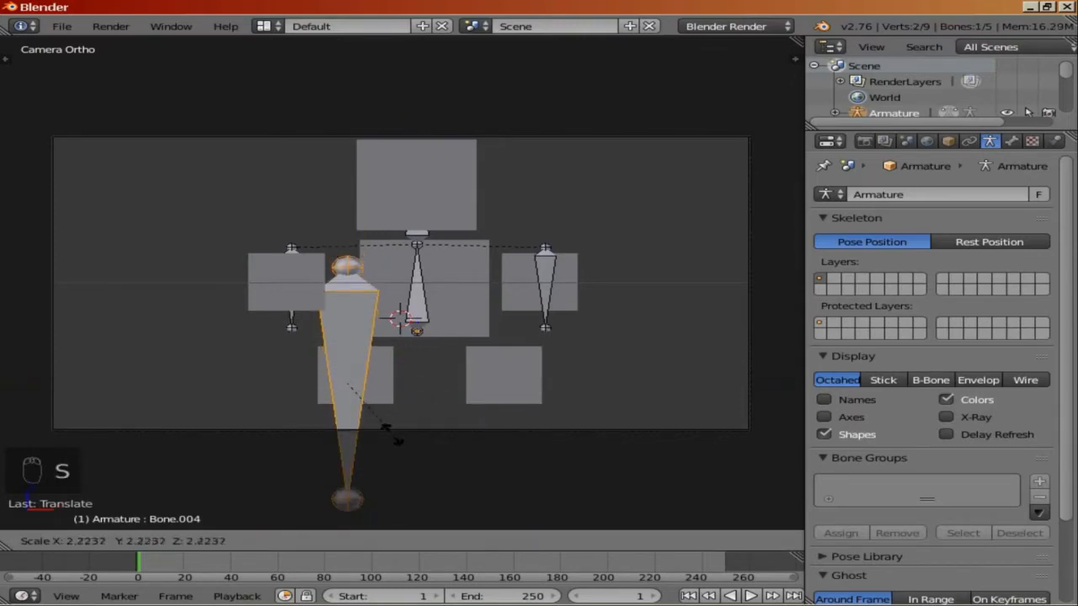
left_click(357, 392)
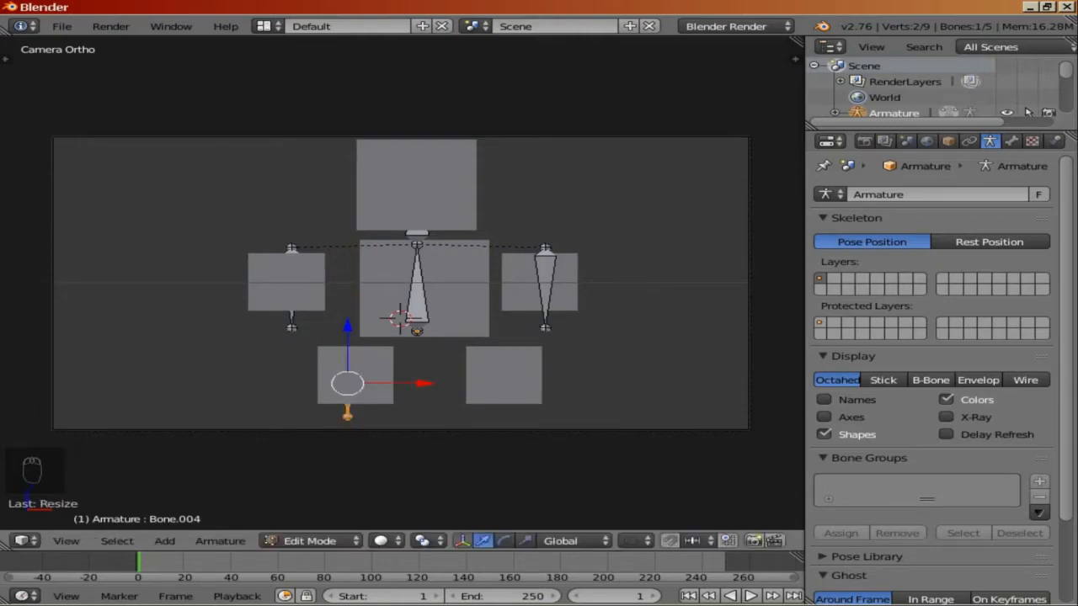
Step: Duplicate the left leg bone and move the copy along X over the right leg plane
key("shift+d")
key("g")
key("x")
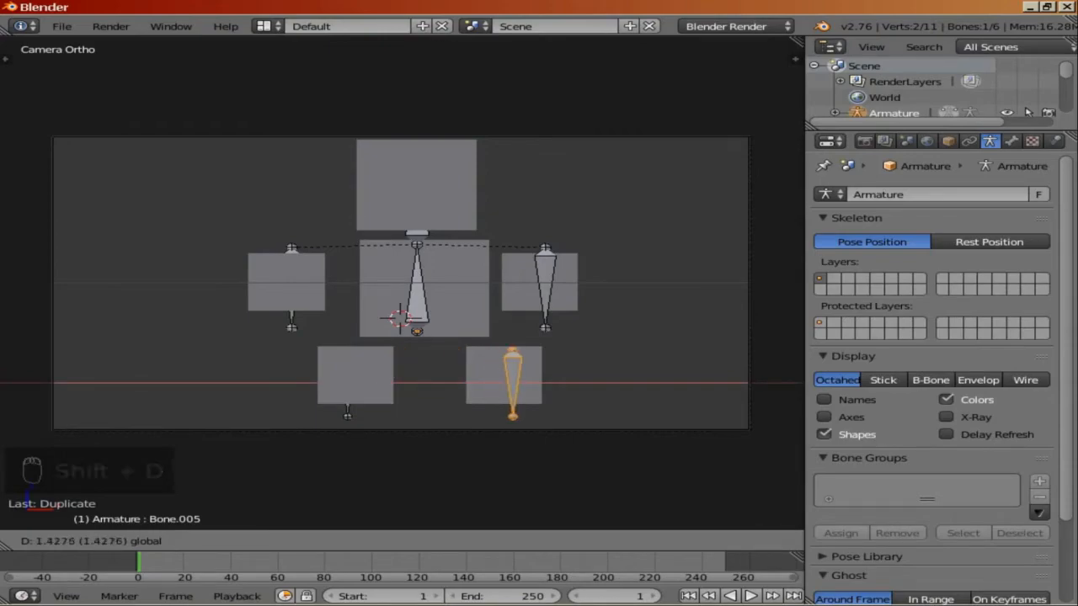
left_click(512, 389)
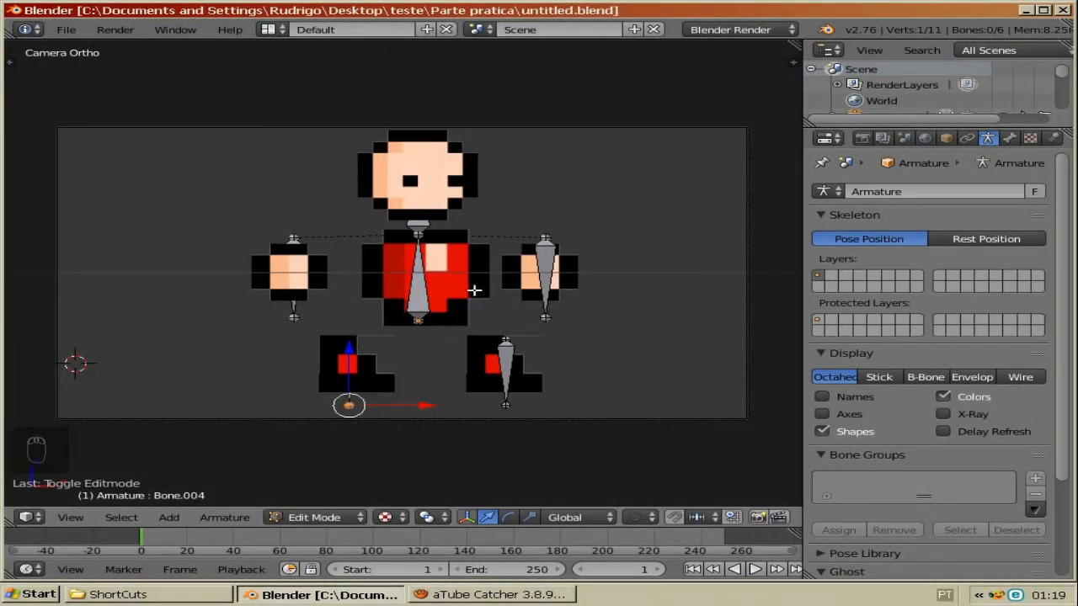
Step: Leave the camera view and switch the armature to Pose Mode
key("KP_0")
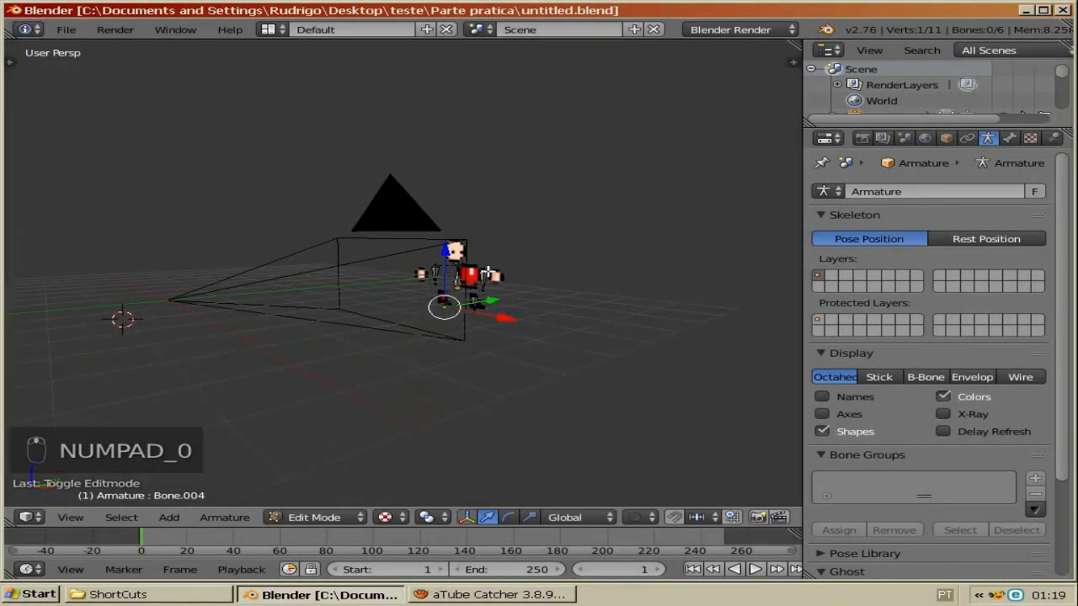
scroll(487, 292, "up", 3)
right_click(477, 288)
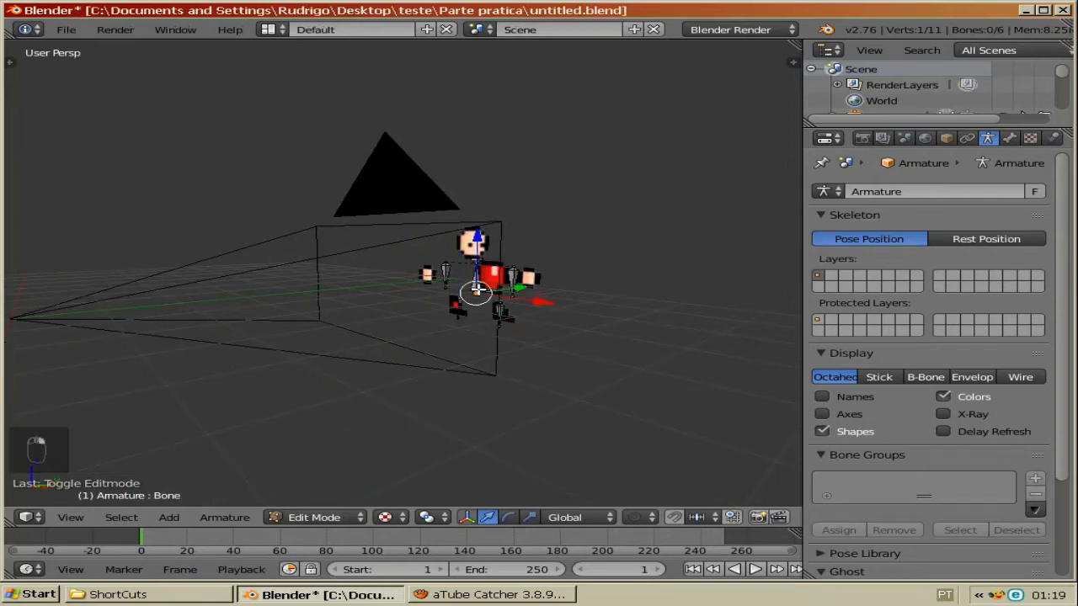
left_click(347, 515)
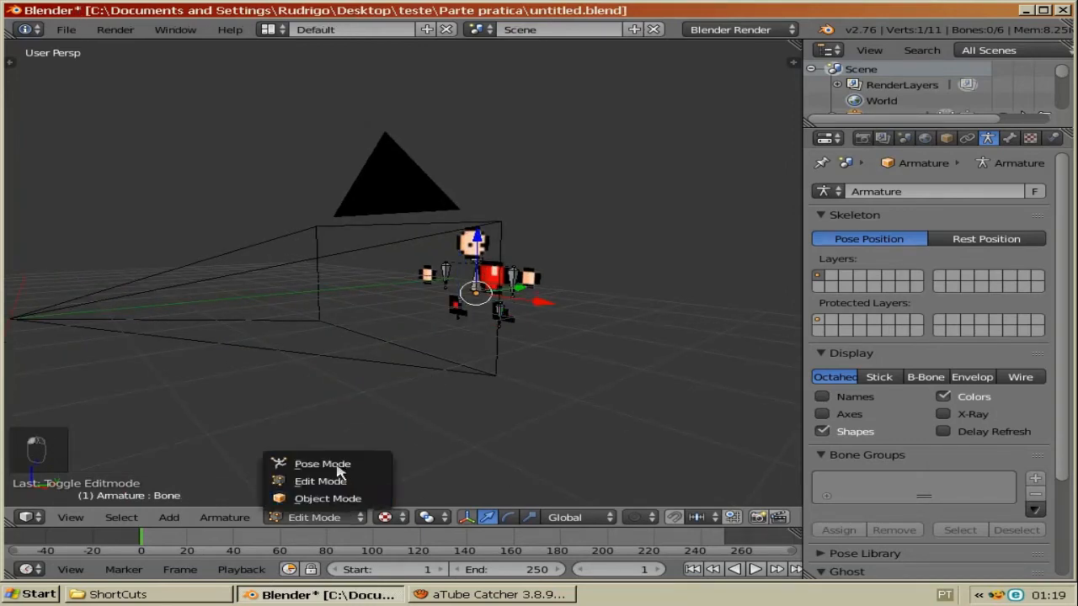
left_click(334, 468)
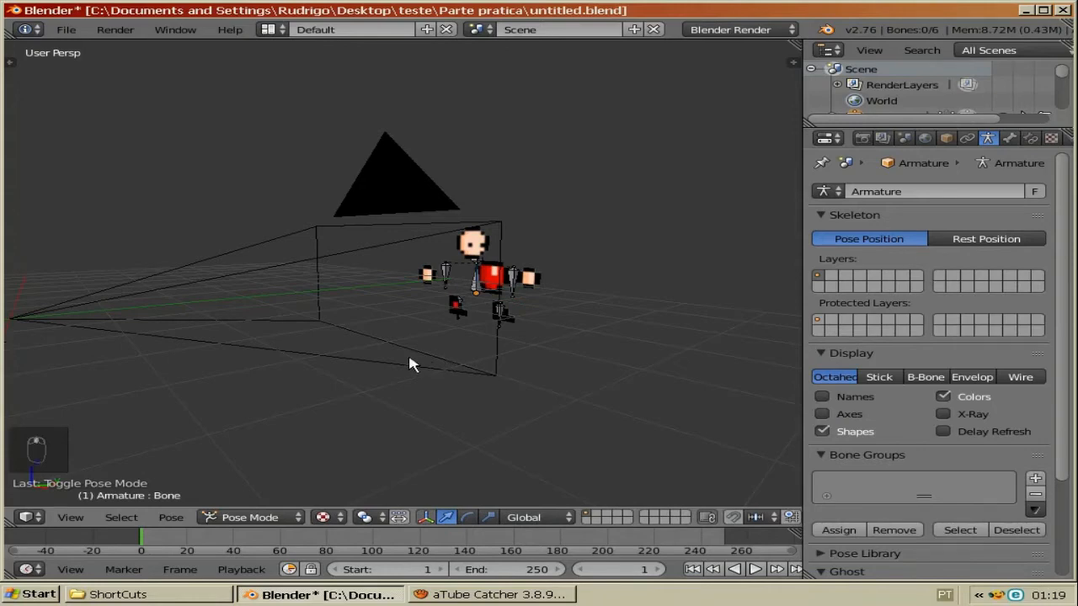
Step: Parent the body plane to the body bone using Bone parenting
middle_click_drag(410, 363, 438, 368)
middle_click_drag(445, 309, 452, 289)
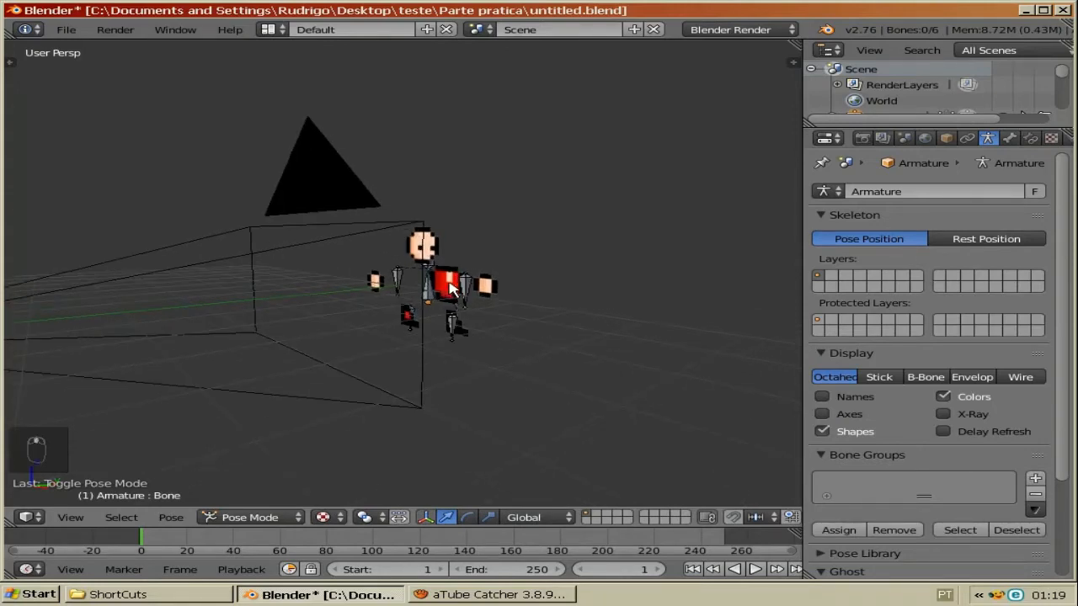
right_click(453, 285)
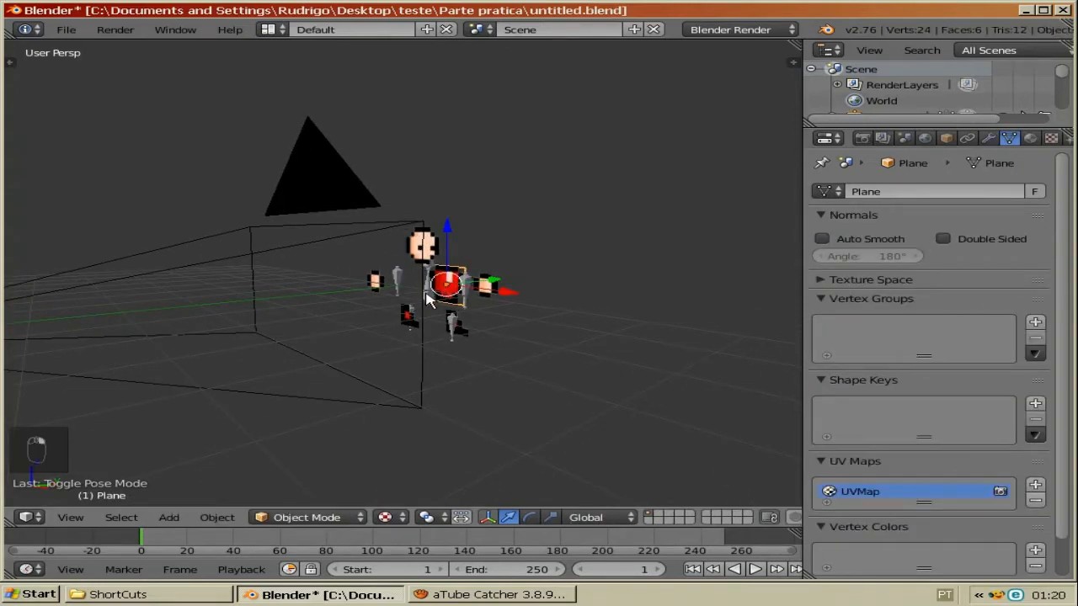
right_click(429, 302)
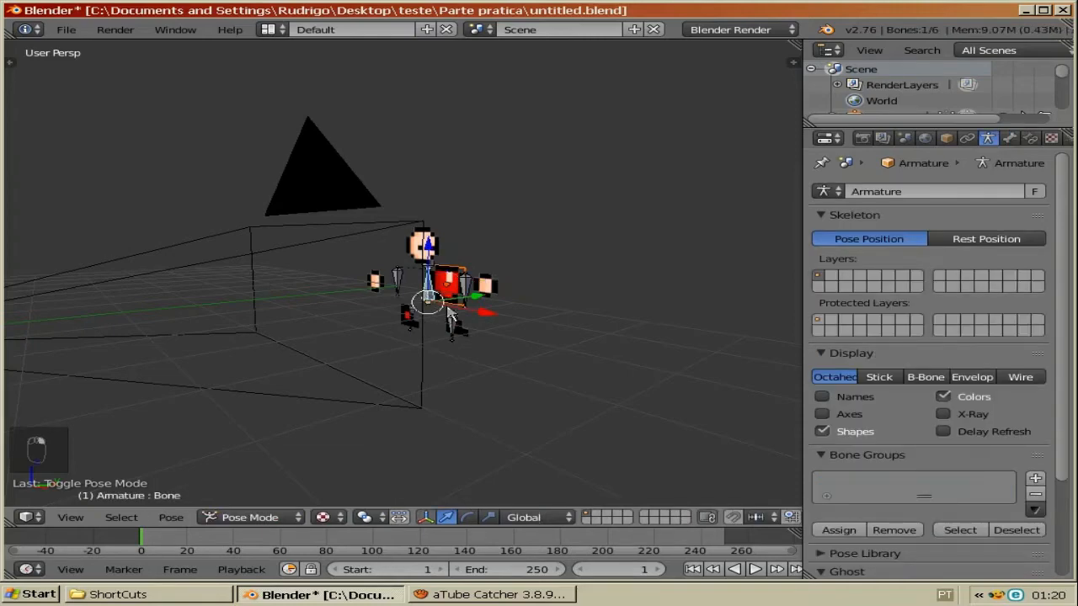
middle_click_drag(446, 309, 453, 292)
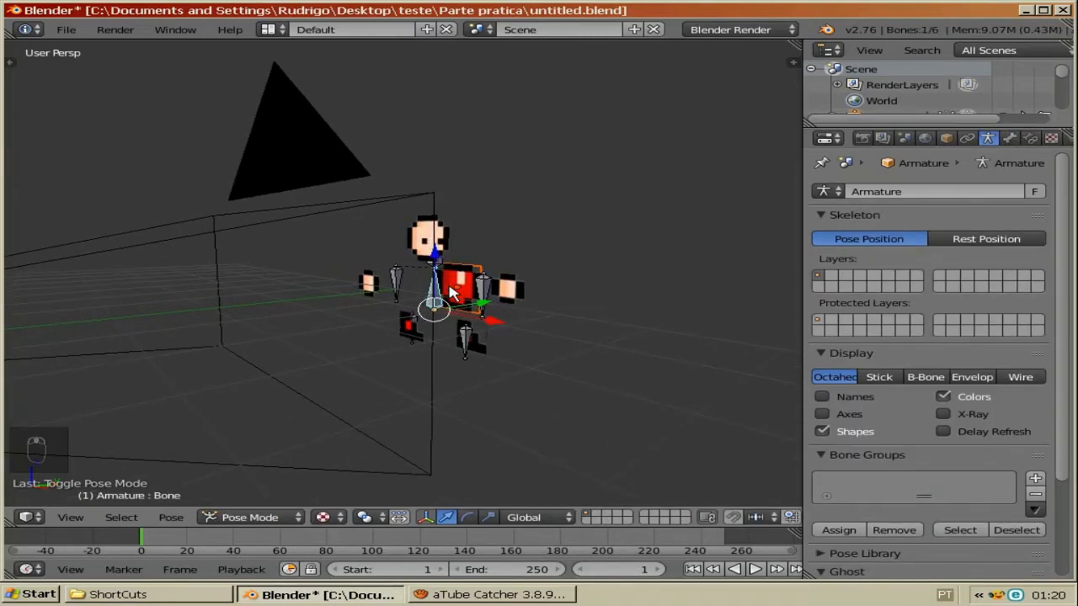
key("ctrl+p")
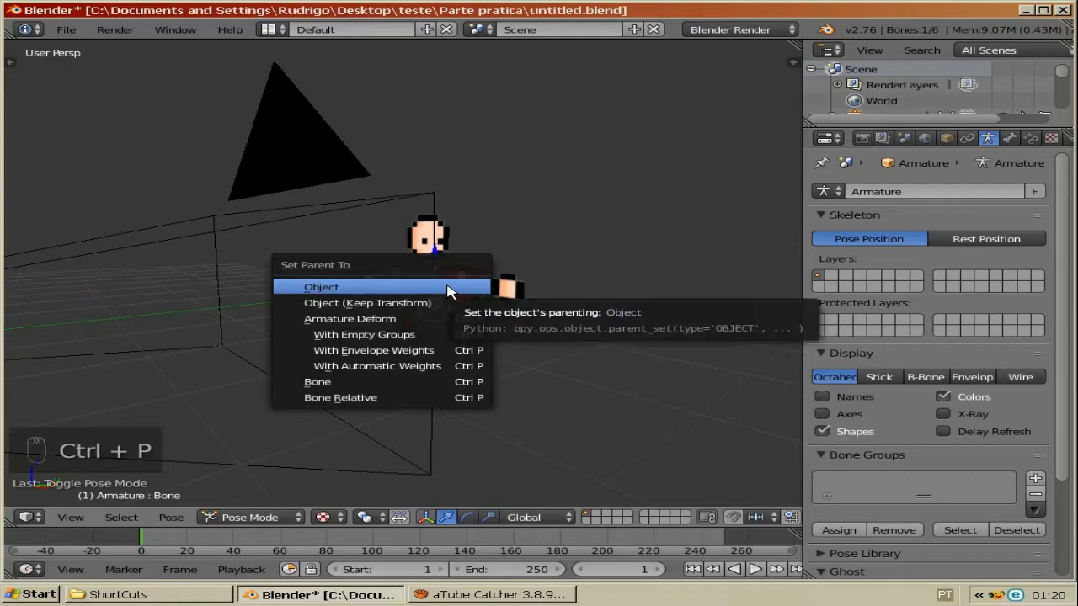
left_click(377, 383)
Step: Parent the right hand plane to the right arm bone using Bone parenting
middle_click_drag(493, 316, 496, 284)
key("a")
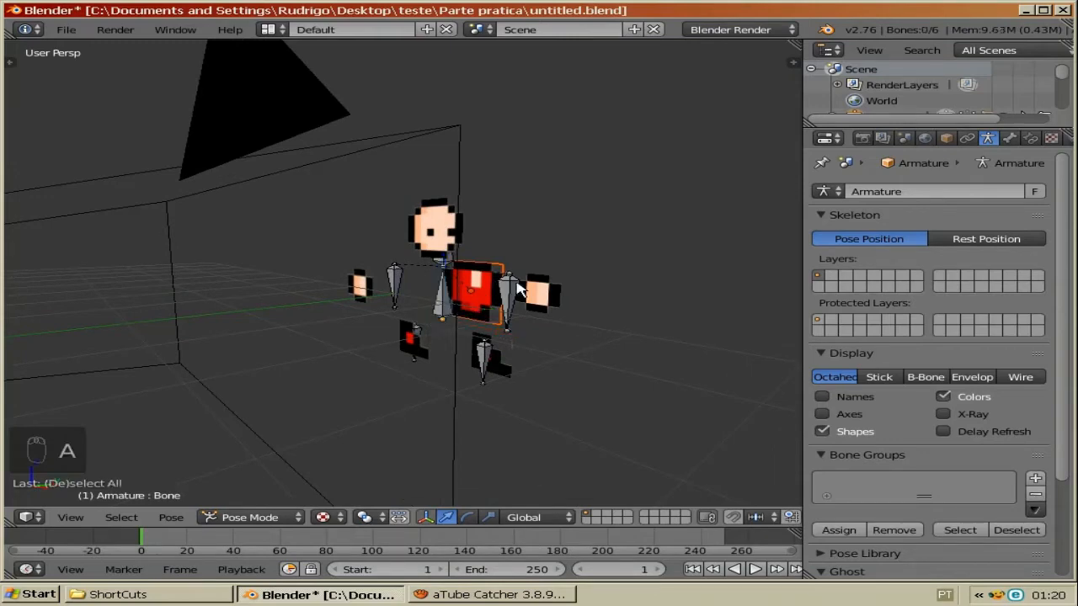
right_click(522, 294)
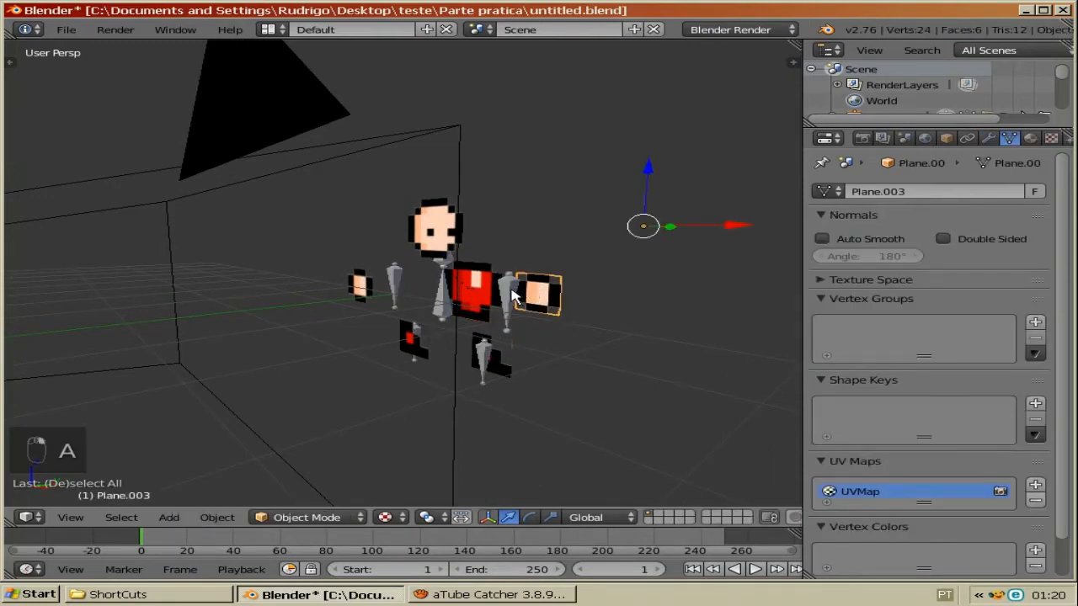
right_click(516, 295)
key("ctrl+p")
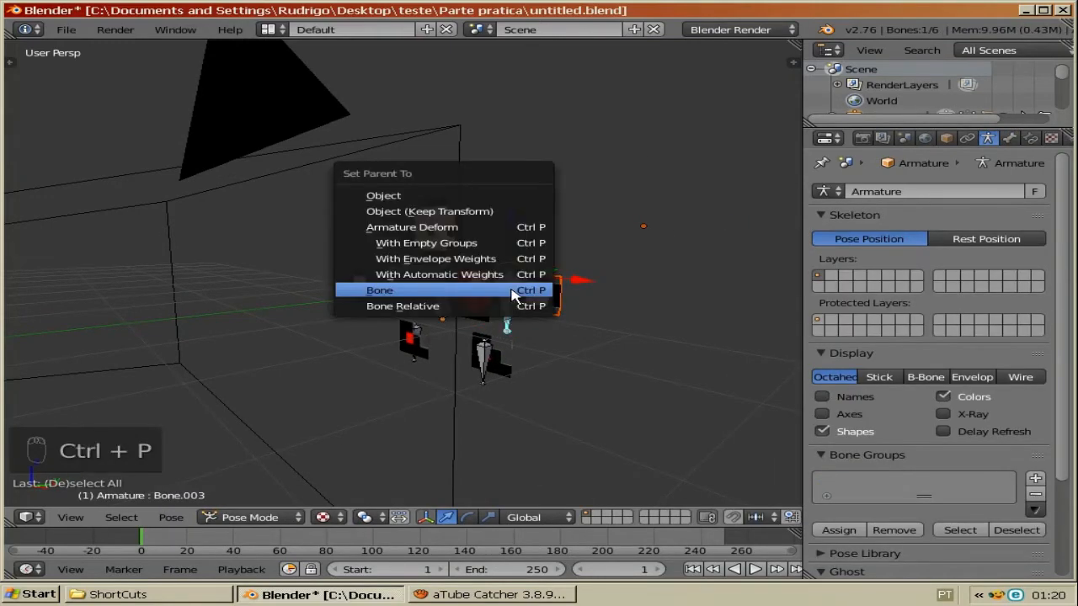
left_click(515, 291)
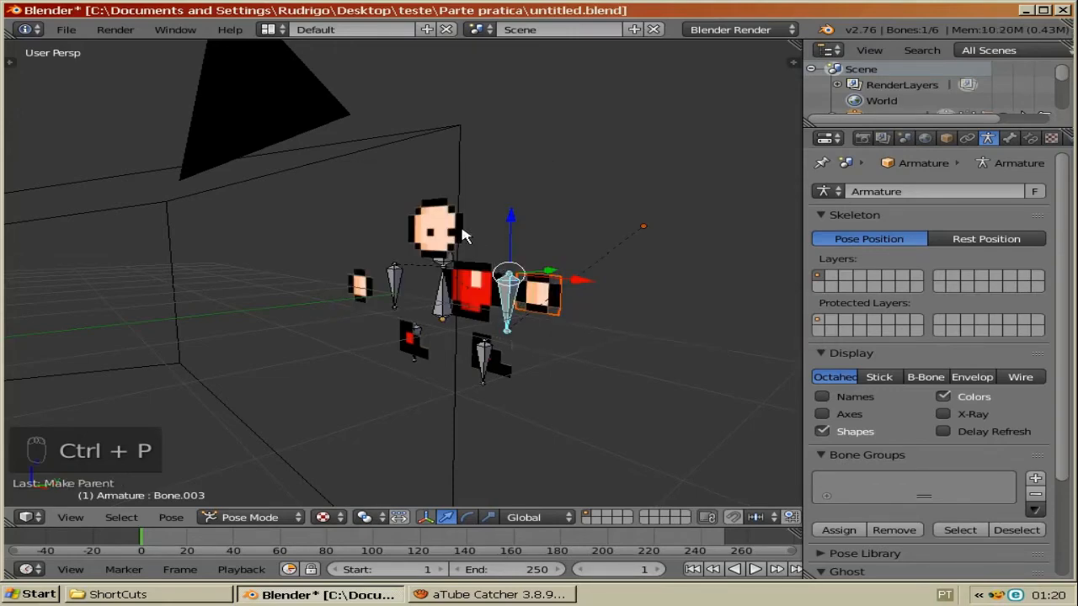
Step: Parent the head plane to the head bone using Bone parenting
right_click(454, 255)
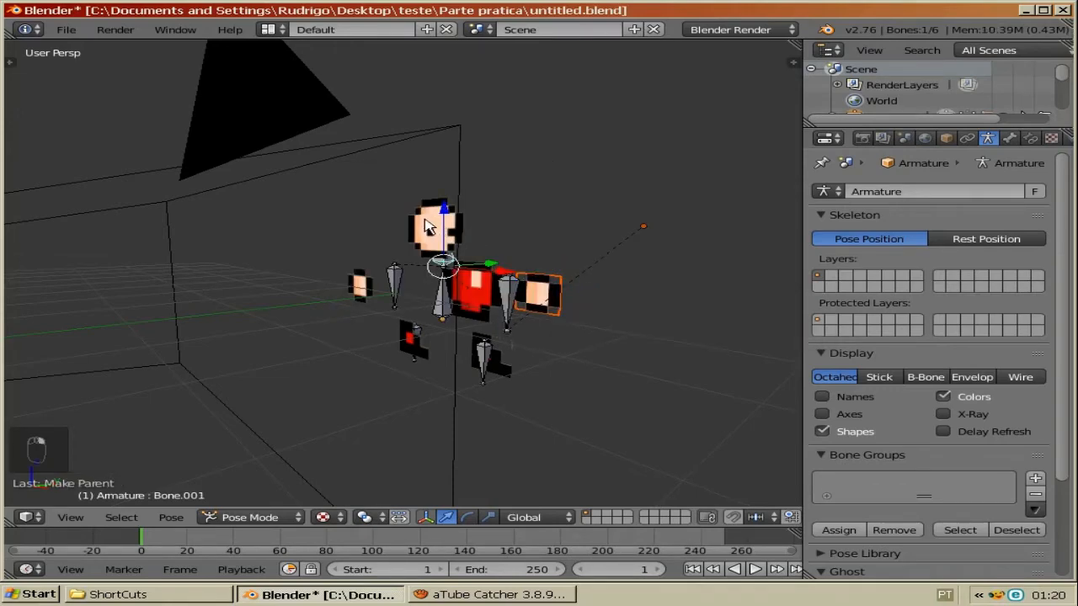
right_click(451, 257)
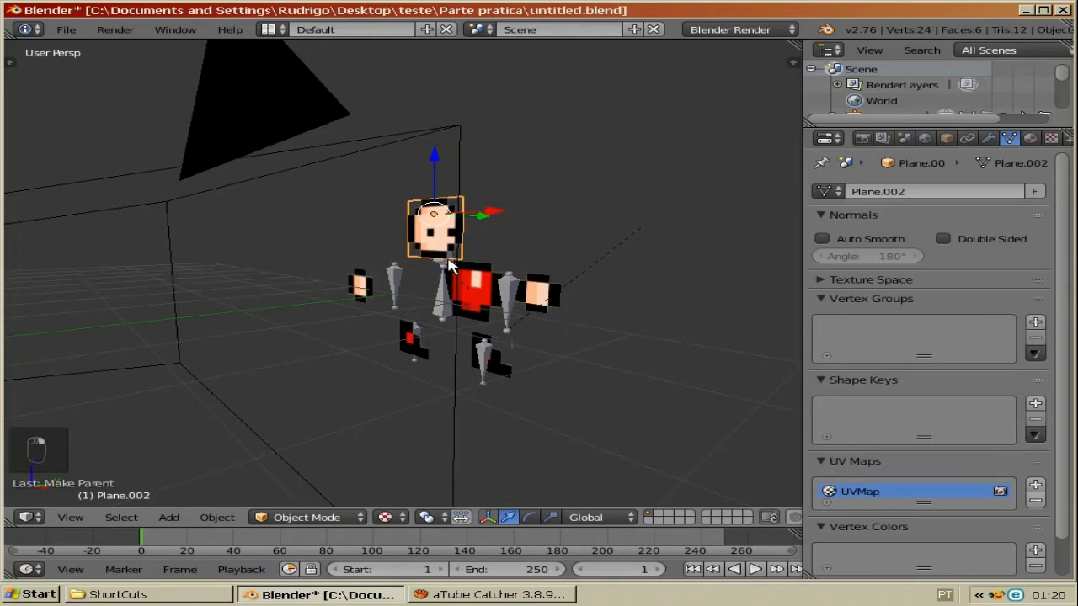
right_click(449, 266)
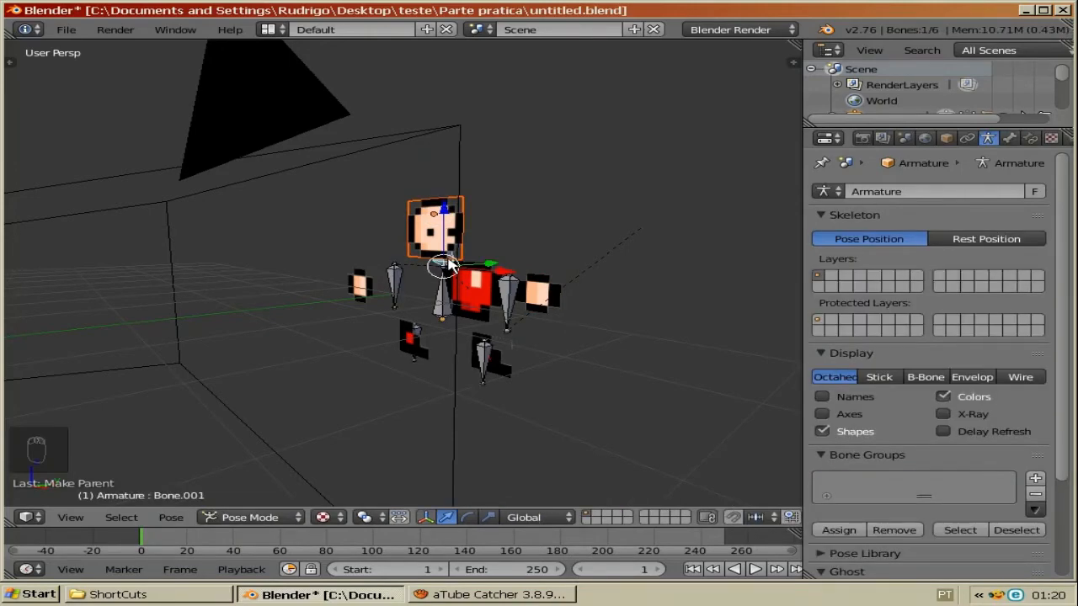
key("ctrl+p")
left_click(421, 259)
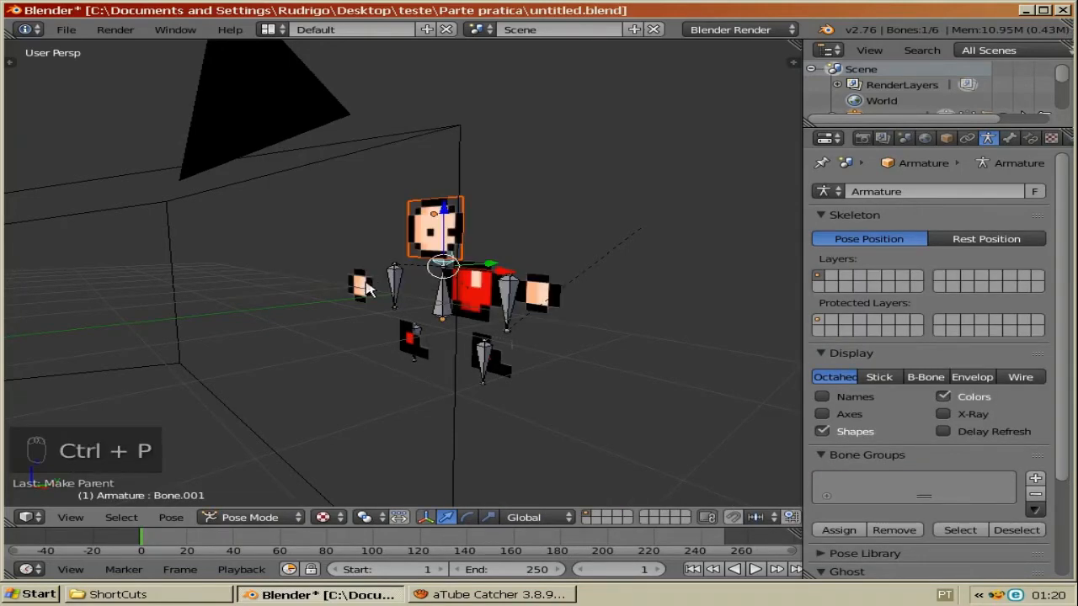
Step: Parent the left hand plane to the left arm bone using Bone parenting
right_click(362, 287)
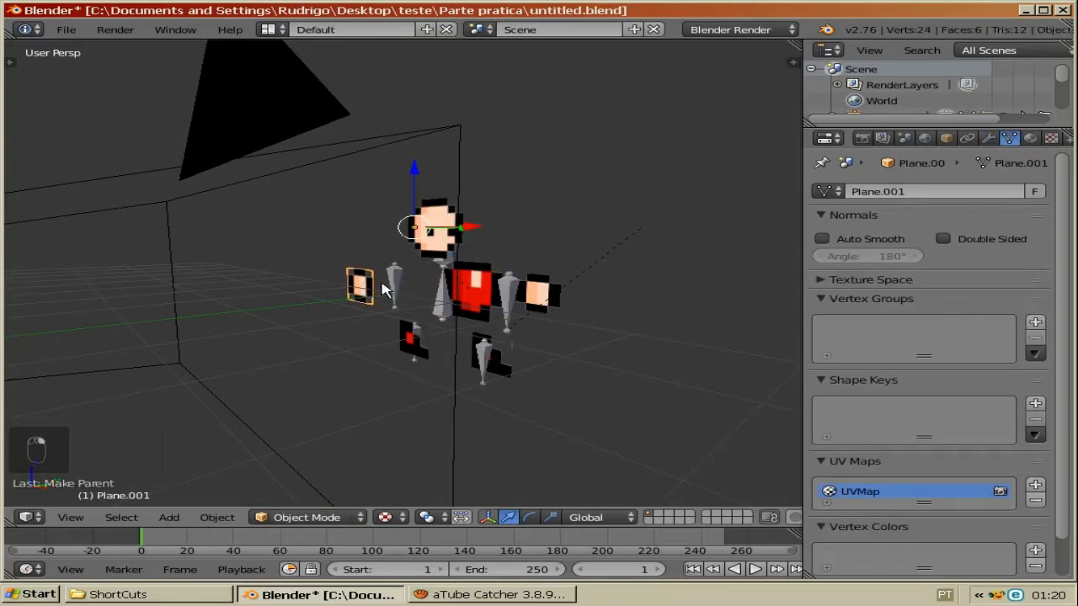
right_click(396, 283, "shift")
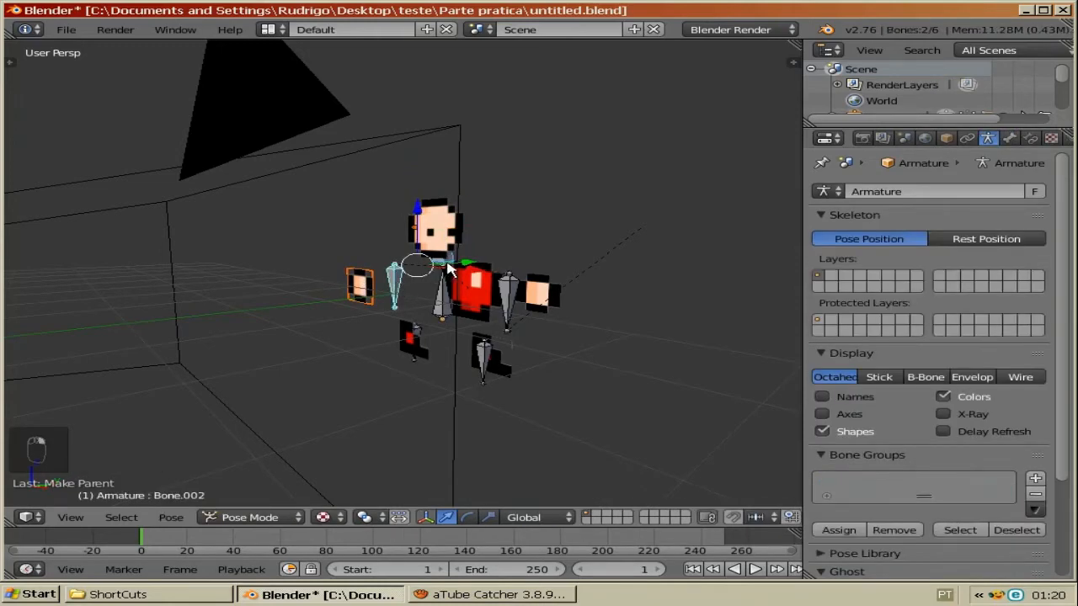
right_click(449, 268)
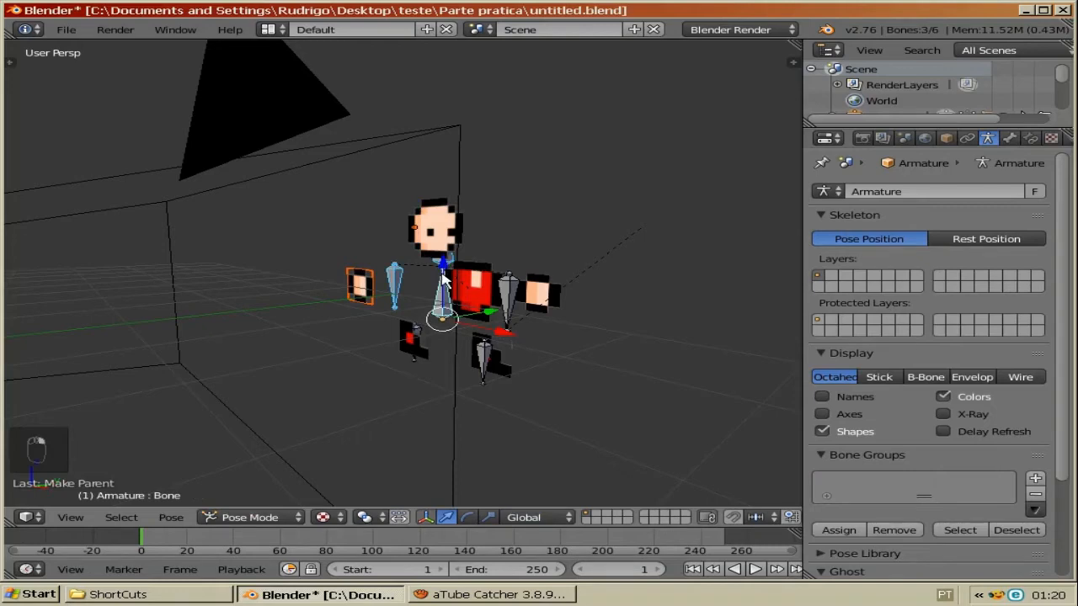
key("a")
right_click(386, 284)
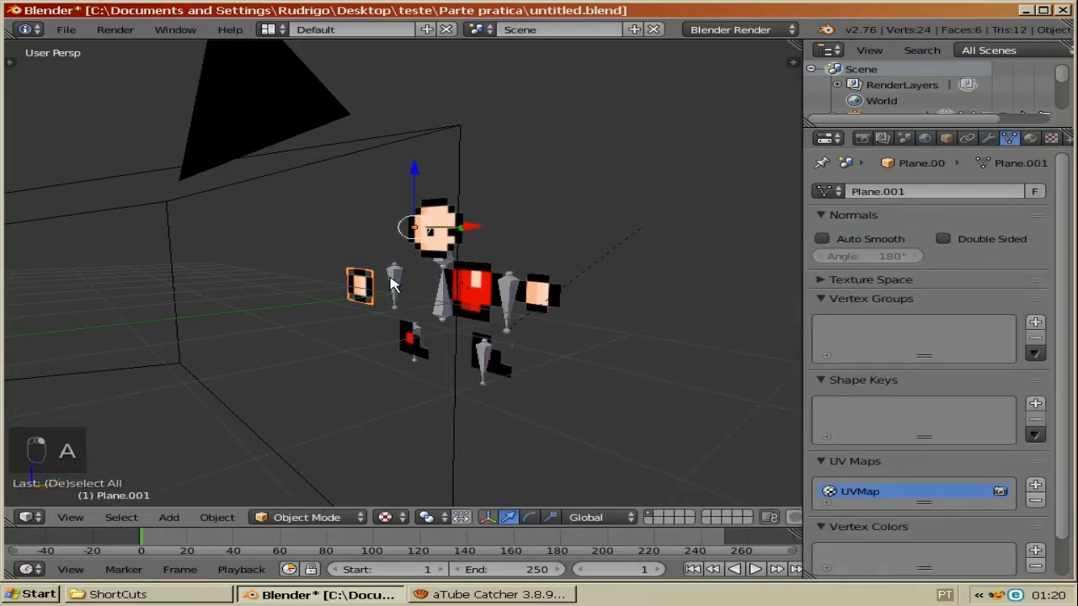
right_click(393, 278, "shift")
key("ctrl+p")
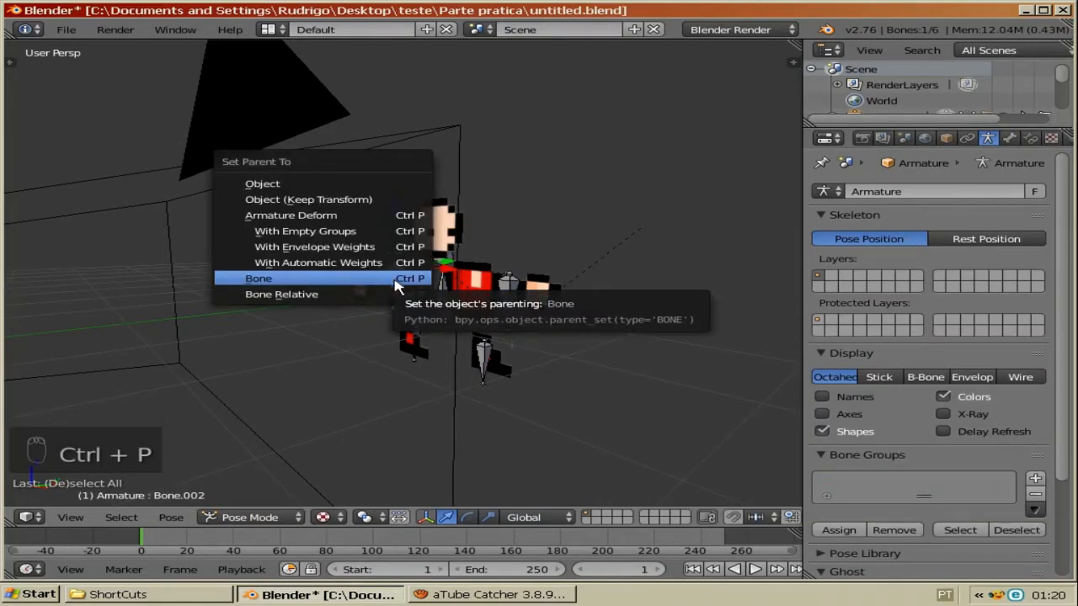
left_click(394, 281)
Step: Parent the left leg plane to the left leg bone using Bone parenting
key("a")
right_click(413, 339)
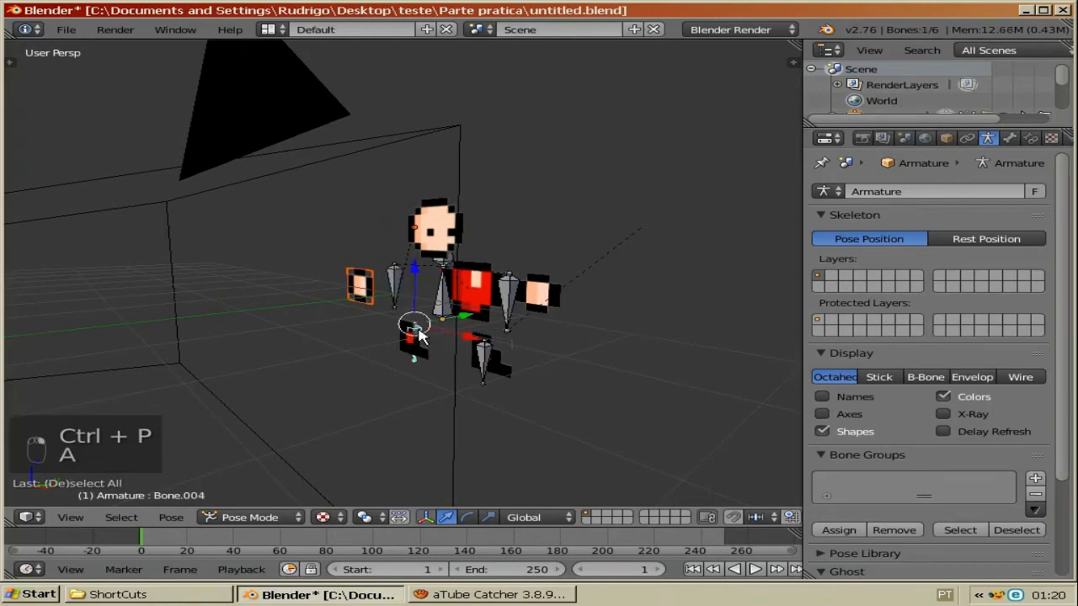
key("a")
right_click(421, 358)
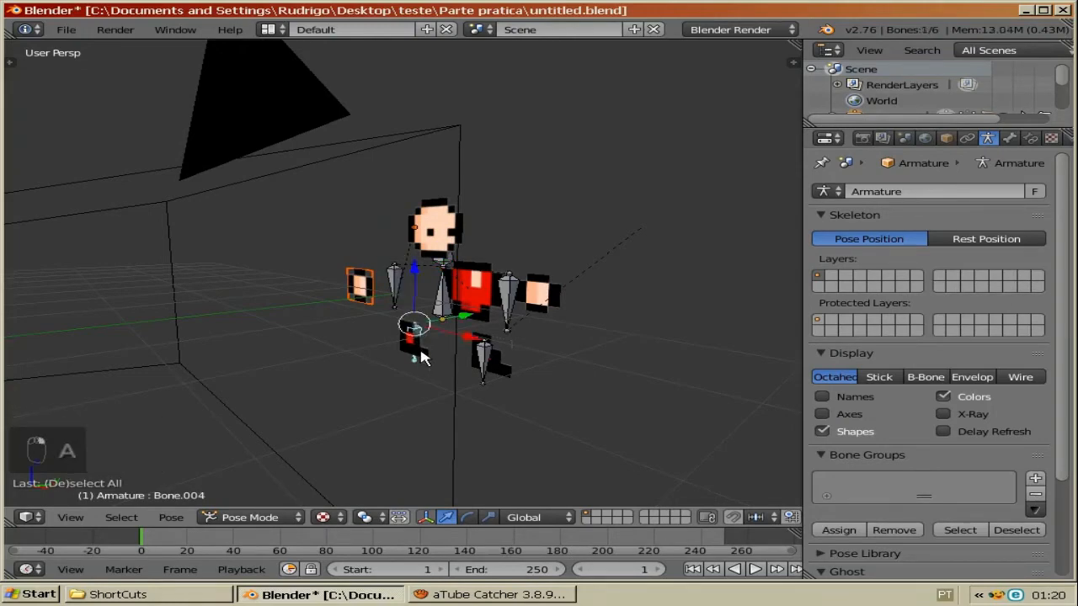
key("ctrl+Tab")
right_click(409, 354)
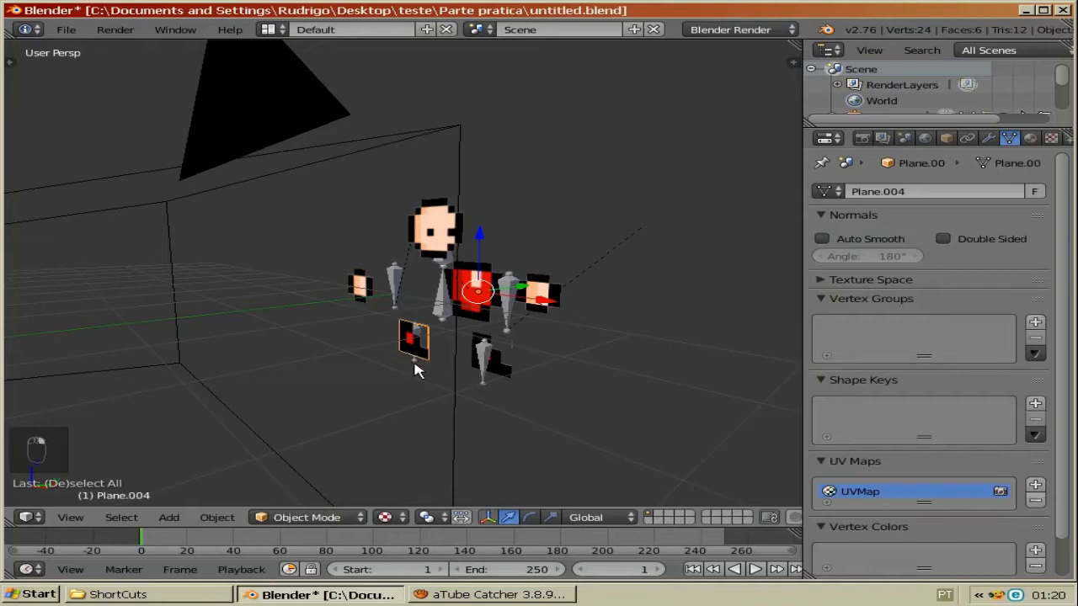
right_click(415, 362, "shift")
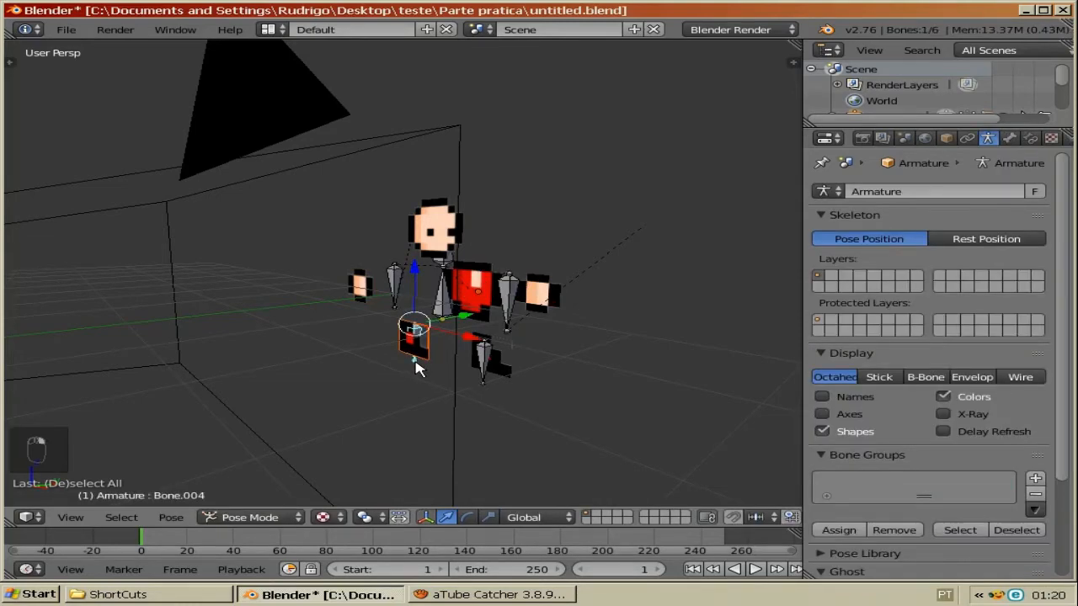
key("ctrl+p")
left_click(421, 364)
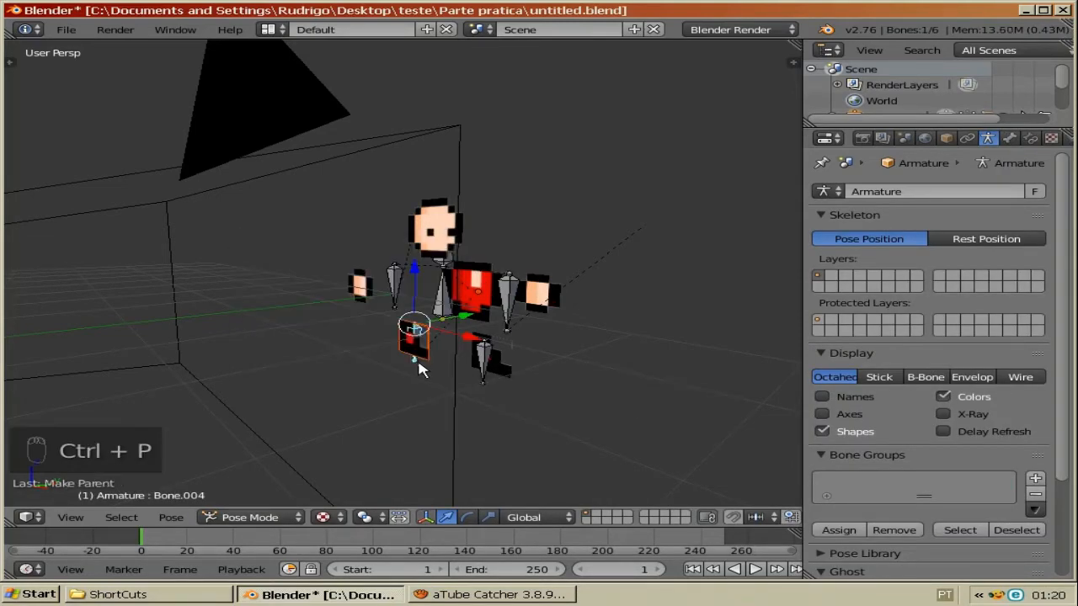
Step: Parent the right leg plane to the right leg bone using Bone parenting
key("a")
right_click(484, 354)
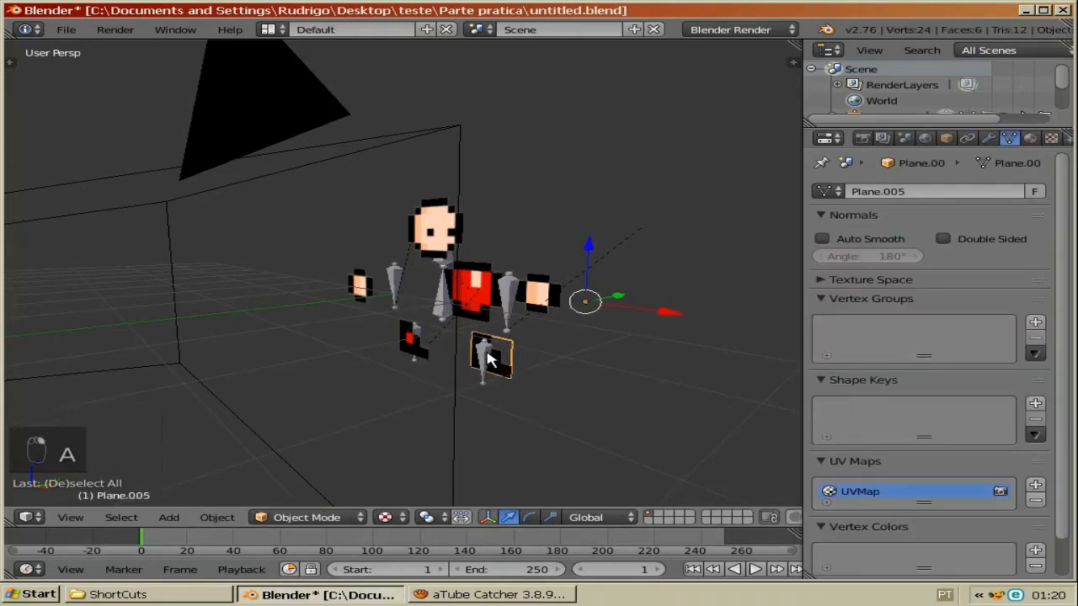
right_click(480, 354, "shift")
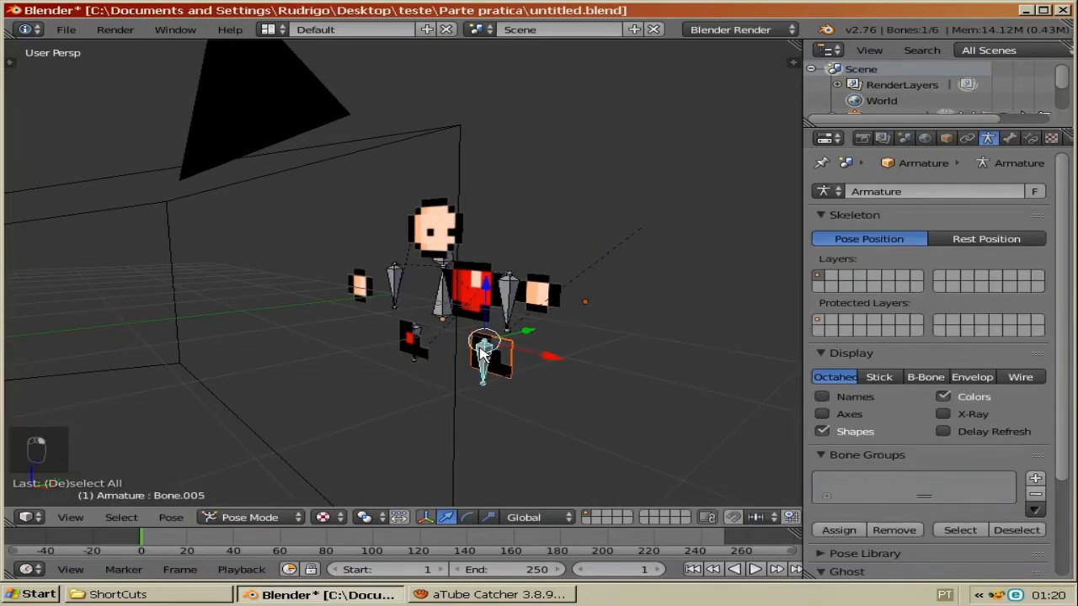
key("ctrl+p")
key("Return")
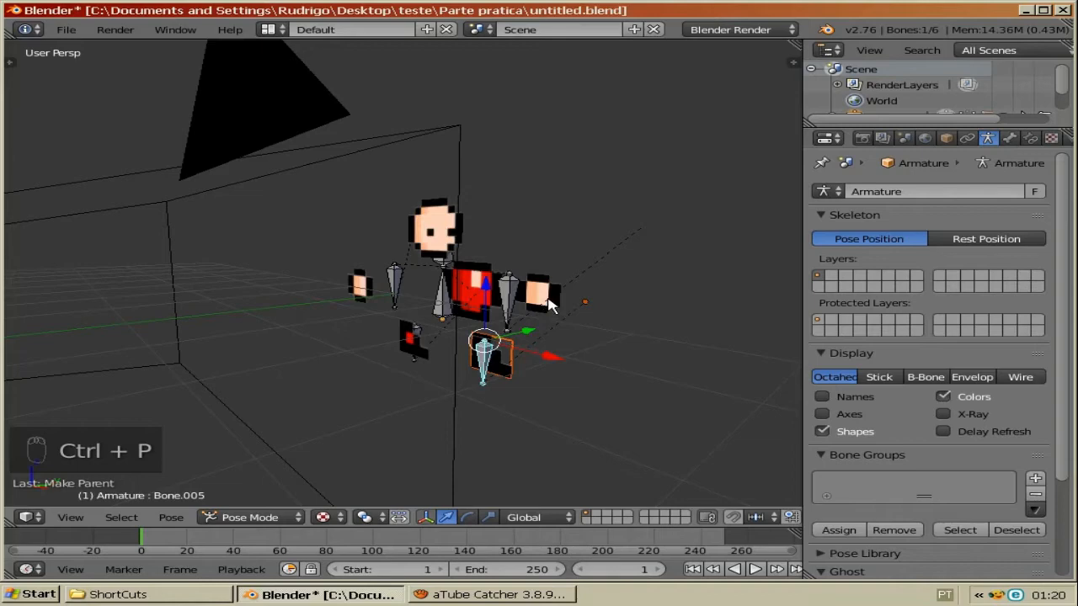
Step: Parent the right hand plane to the right arm bone using Bone parenting
right_click(539, 303)
right_click(509, 286, "shift")
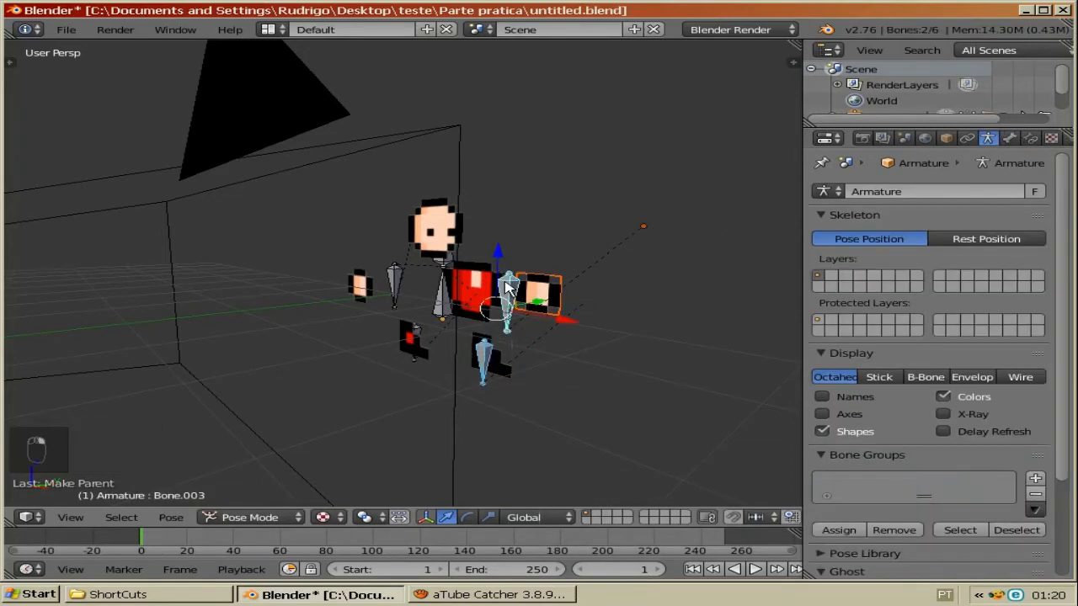
key("a")
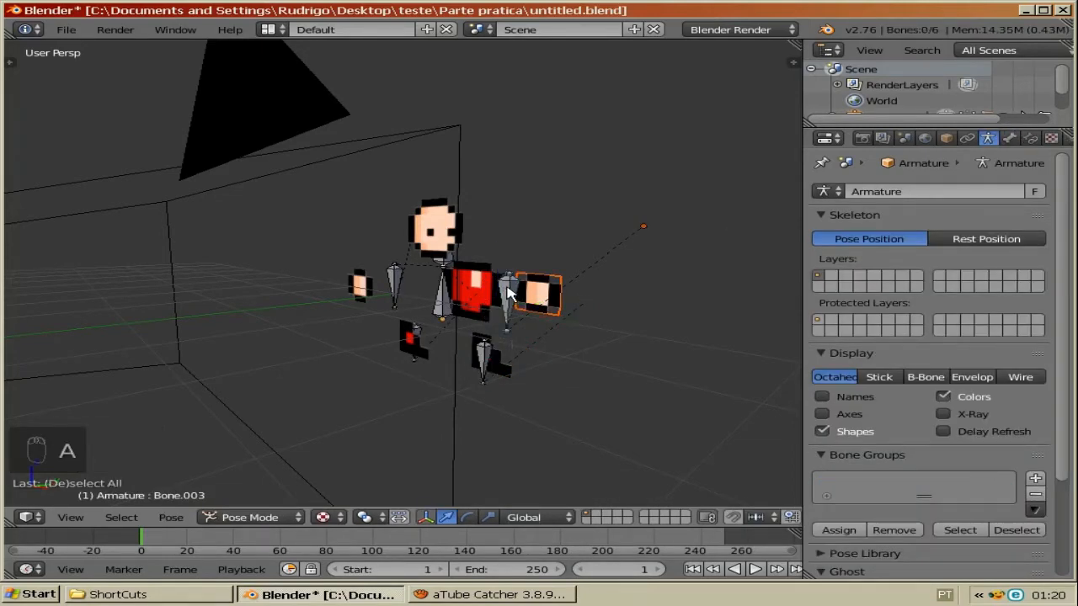
right_click(509, 291)
key("ctrl+p")
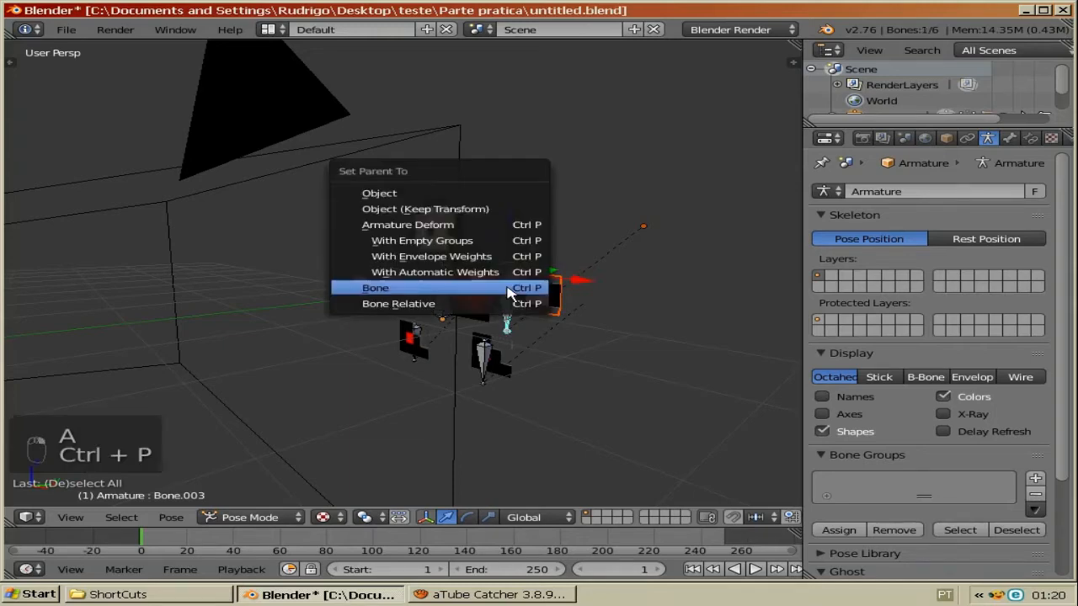
left_click(509, 289)
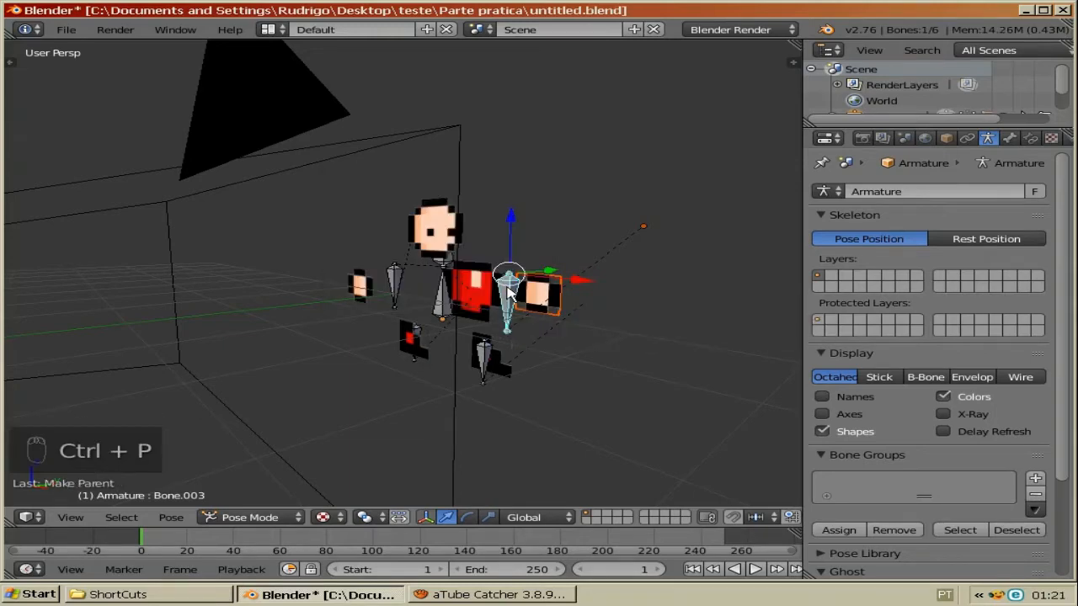
Step: Switch to the Animation screen layout and enable X-Ray display for the armature bones
left_click(277, 36)
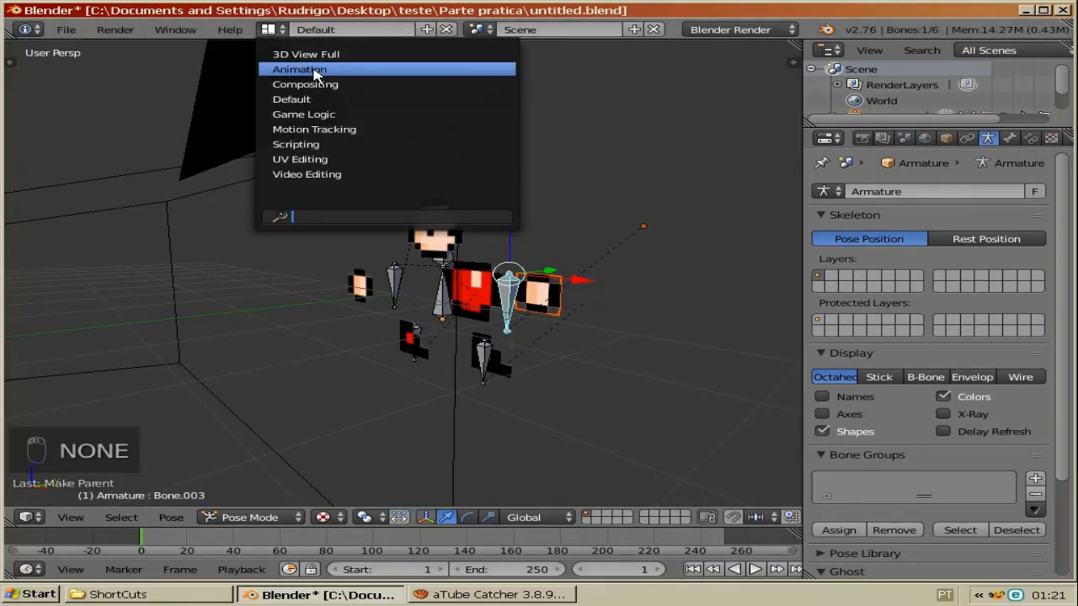
left_click(314, 70)
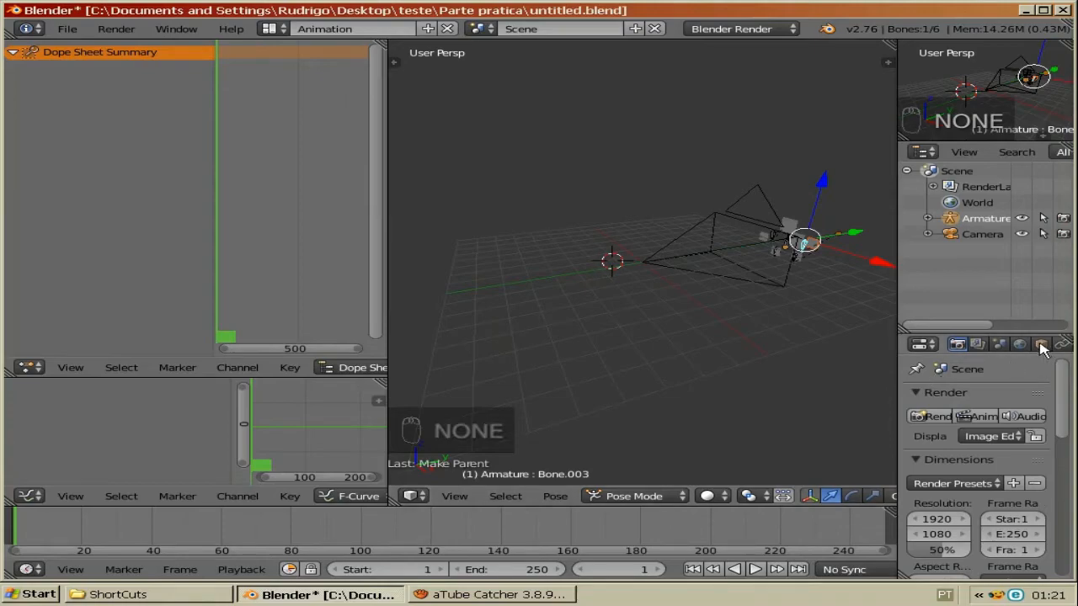
scroll(1036, 351, "down", 3)
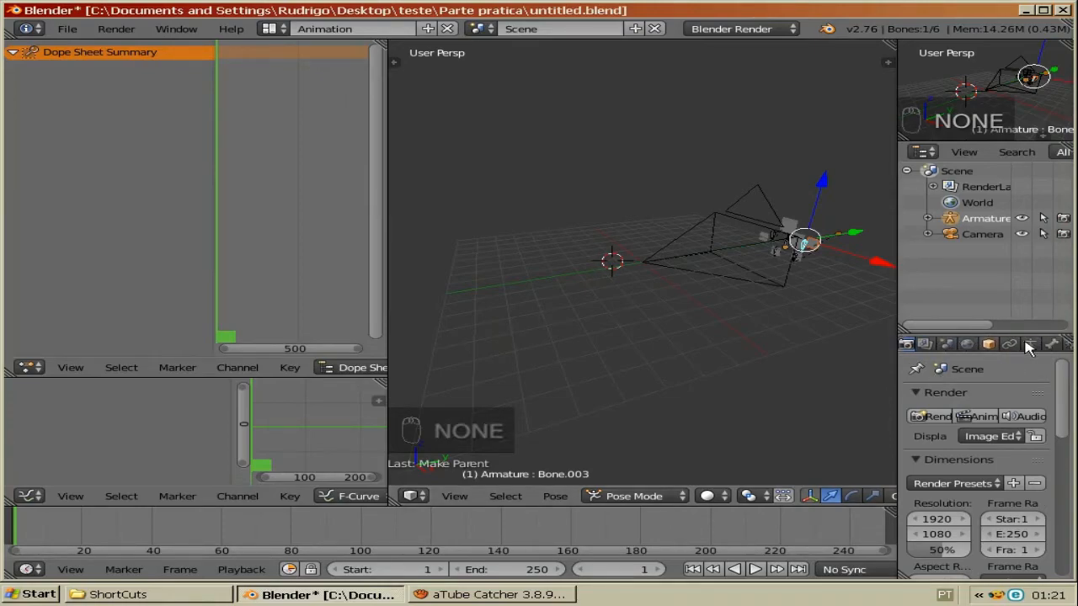
left_click(1029, 345)
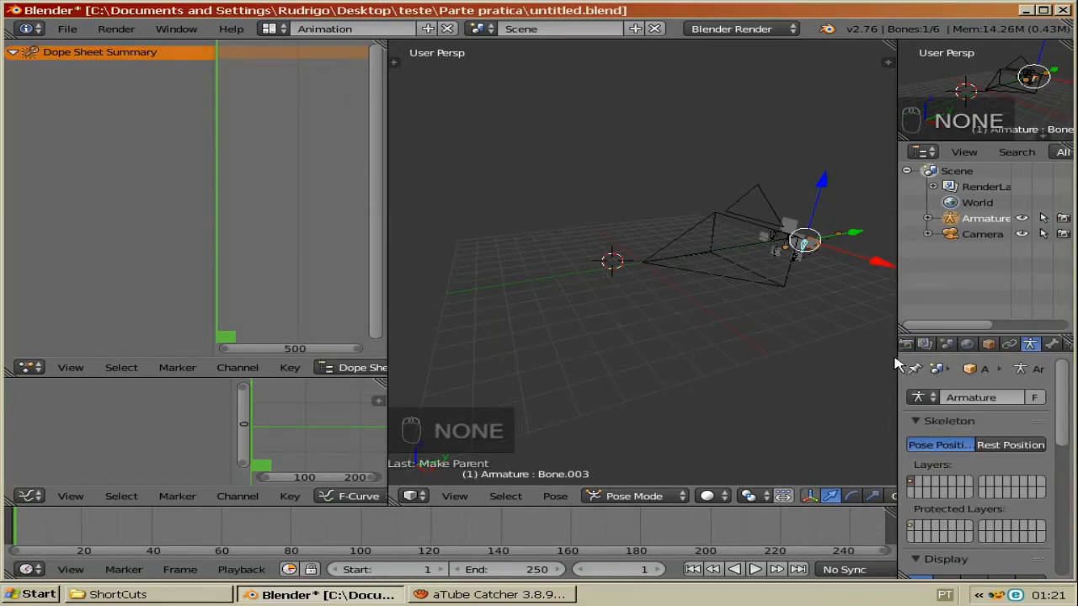
left_click_drag(878, 357, 857, 357)
scroll(1065, 430, "down", 5)
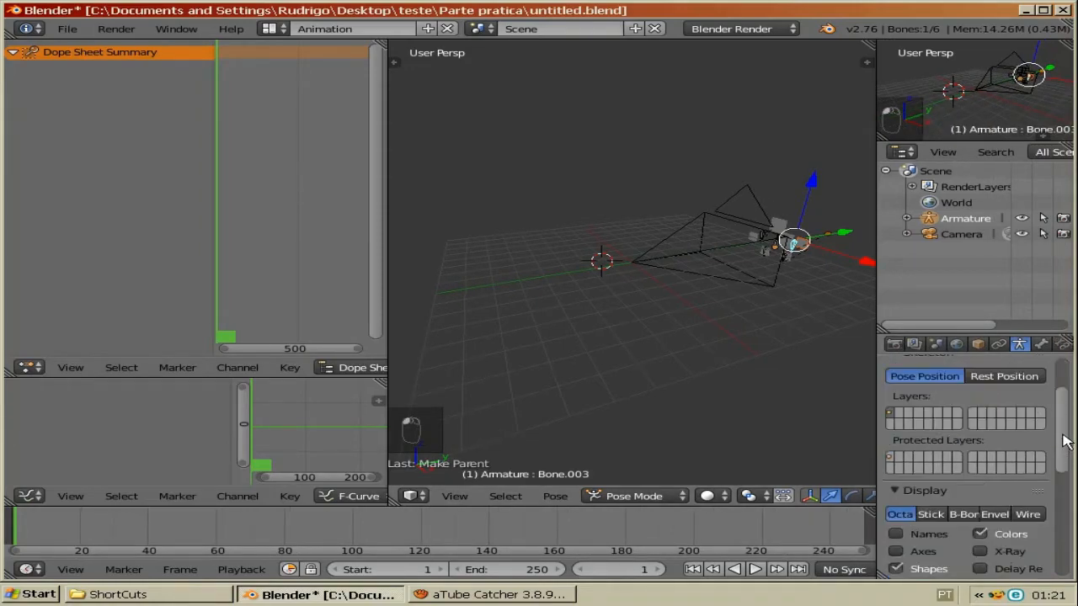
left_click(986, 490)
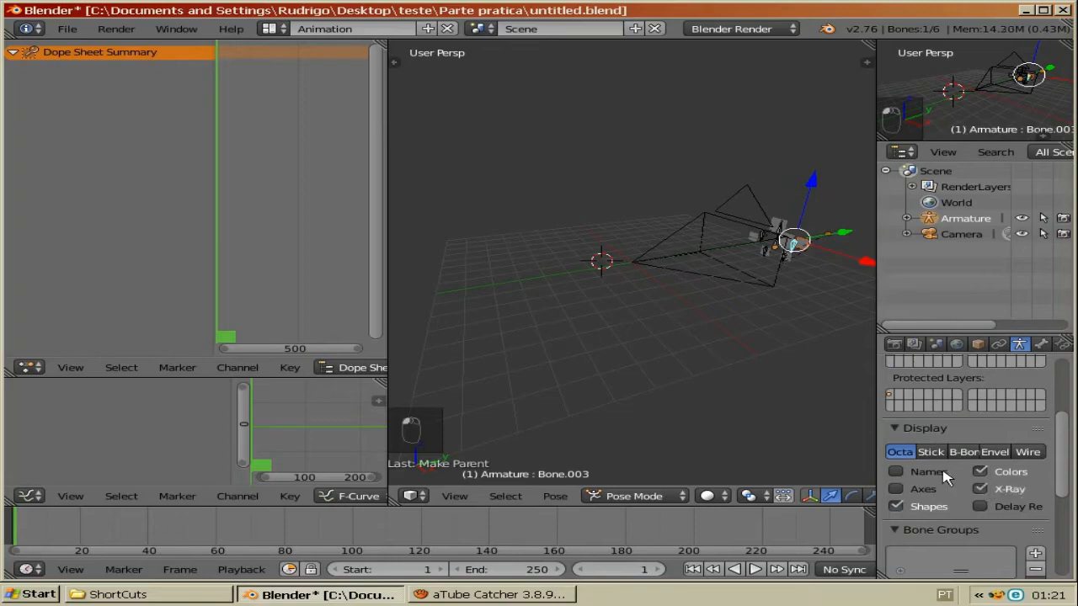
Step: In textured camera view, insert a LocRotScale keyframe on the root torso bone at frame 1
key("KP_0")
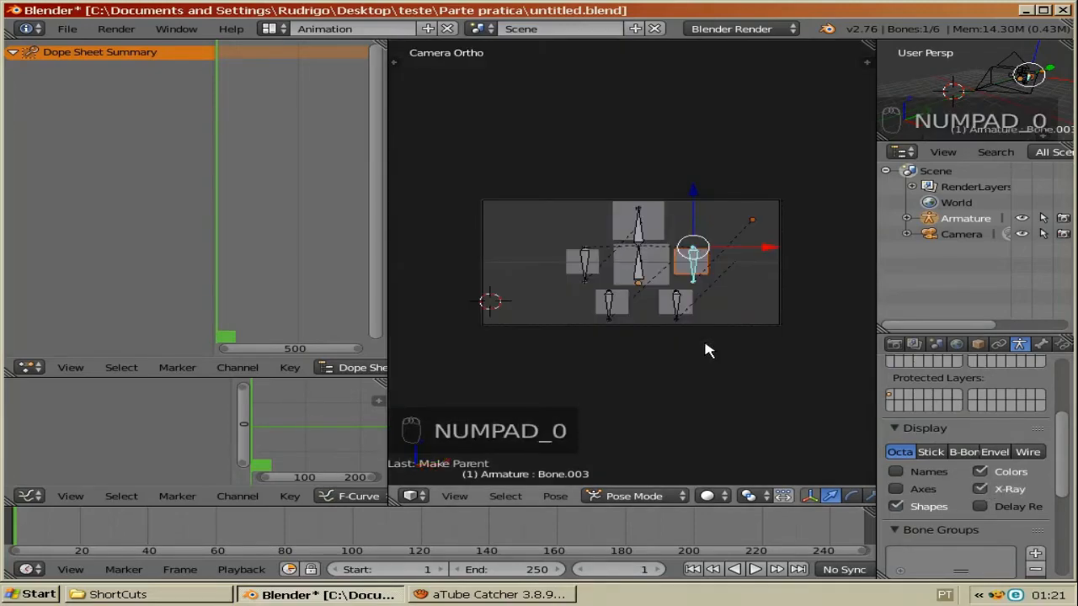
key("alt+z")
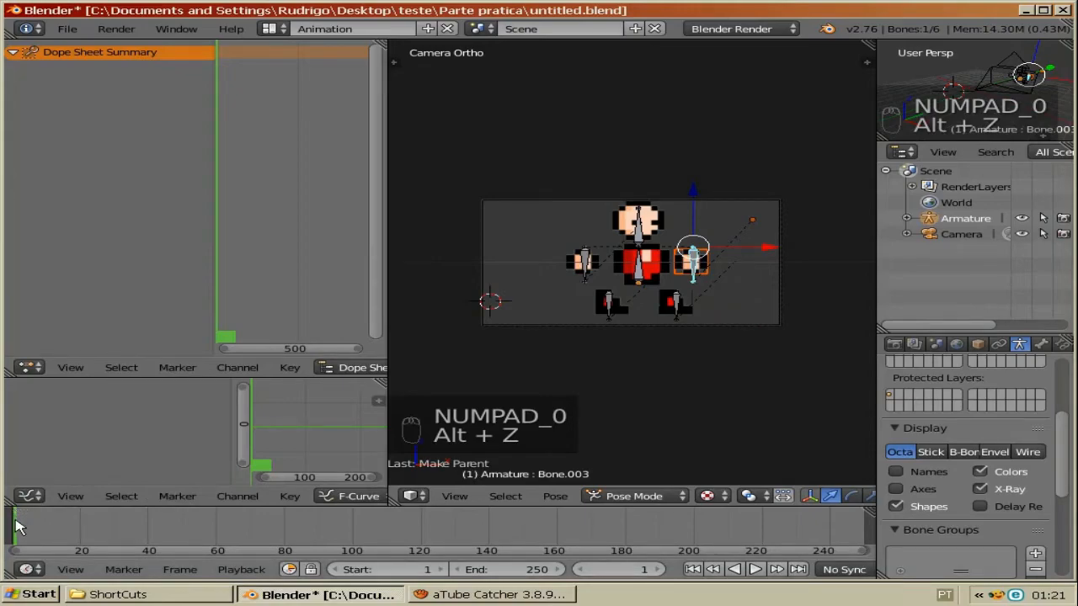
right_click(640, 278)
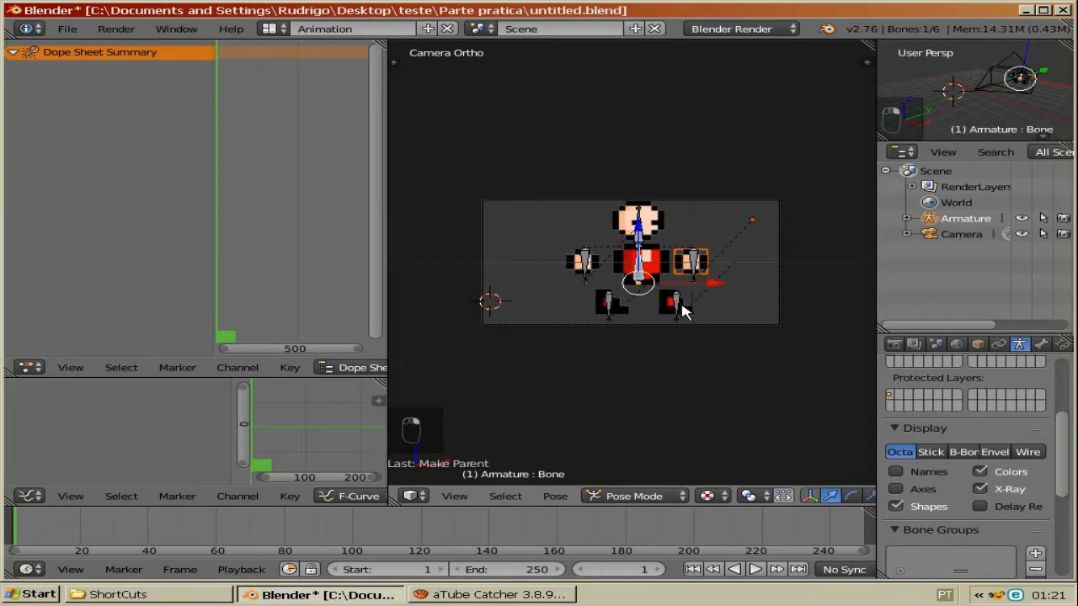
scroll(684, 299, "up", 3)
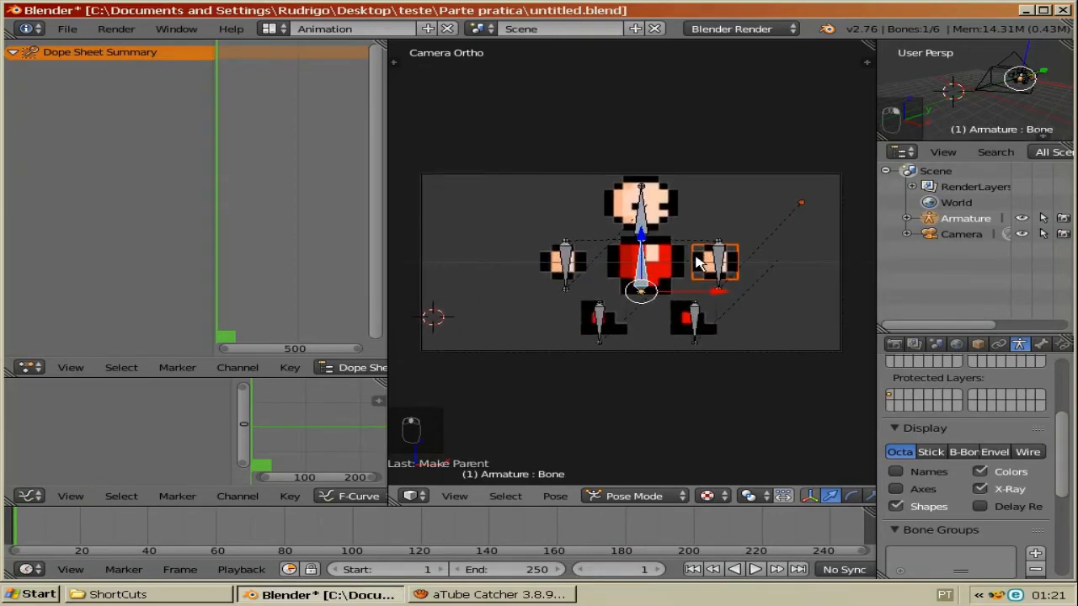
key("KP_Add")
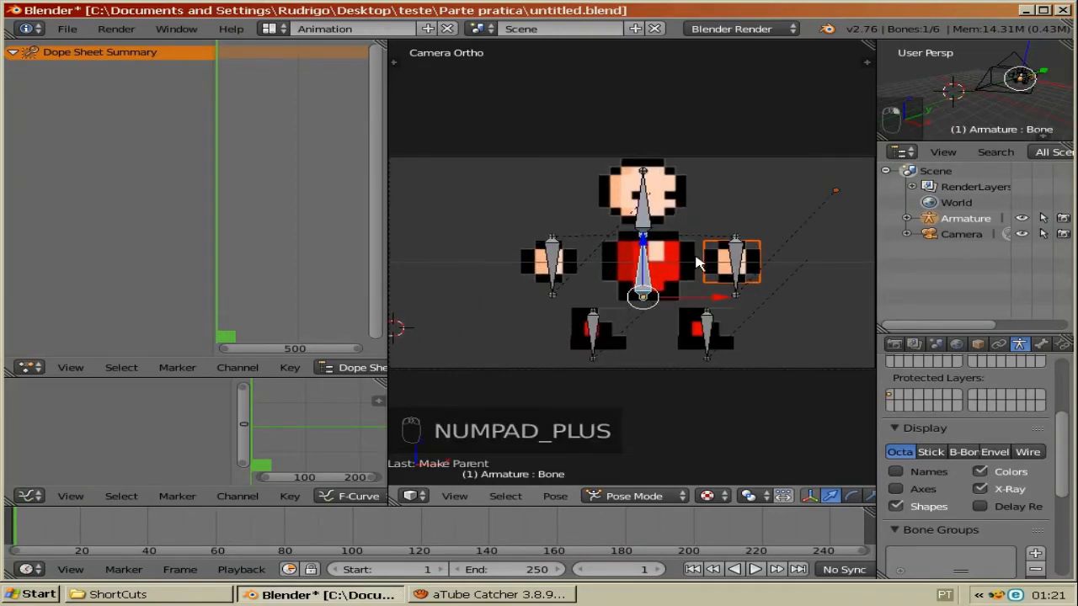
key("i")
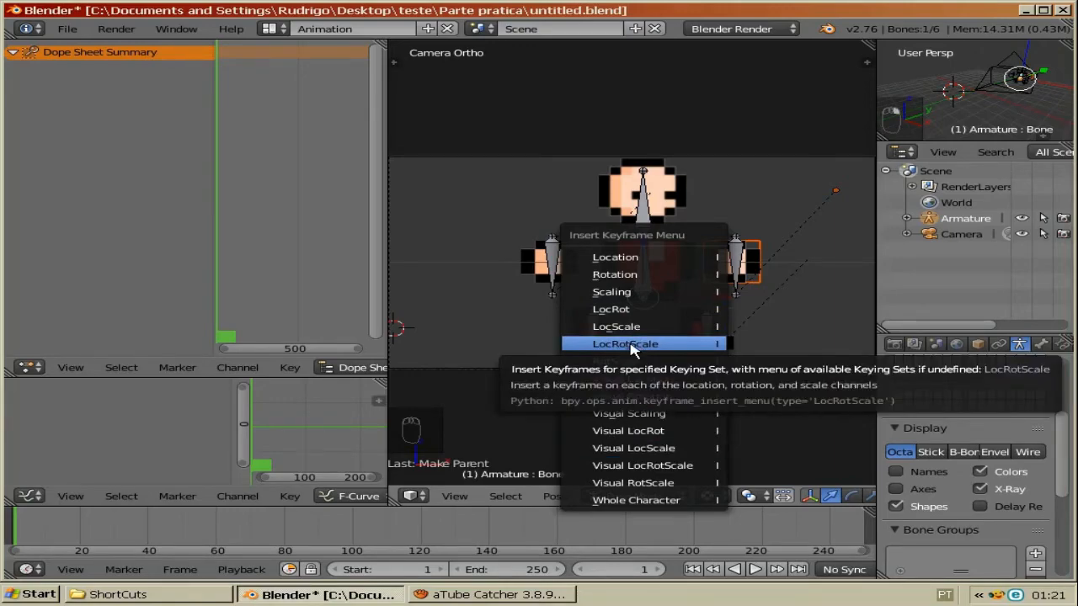
left_click(631, 347)
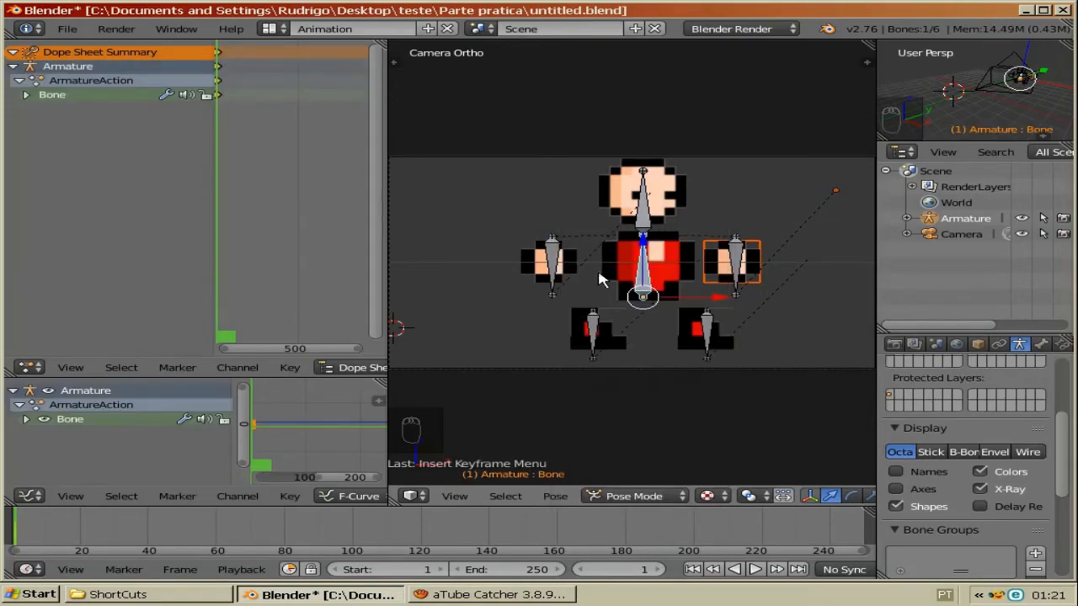
Step: Select all bones and insert a LocRotScale keyframe for them at frame 1
right_click(555, 254)
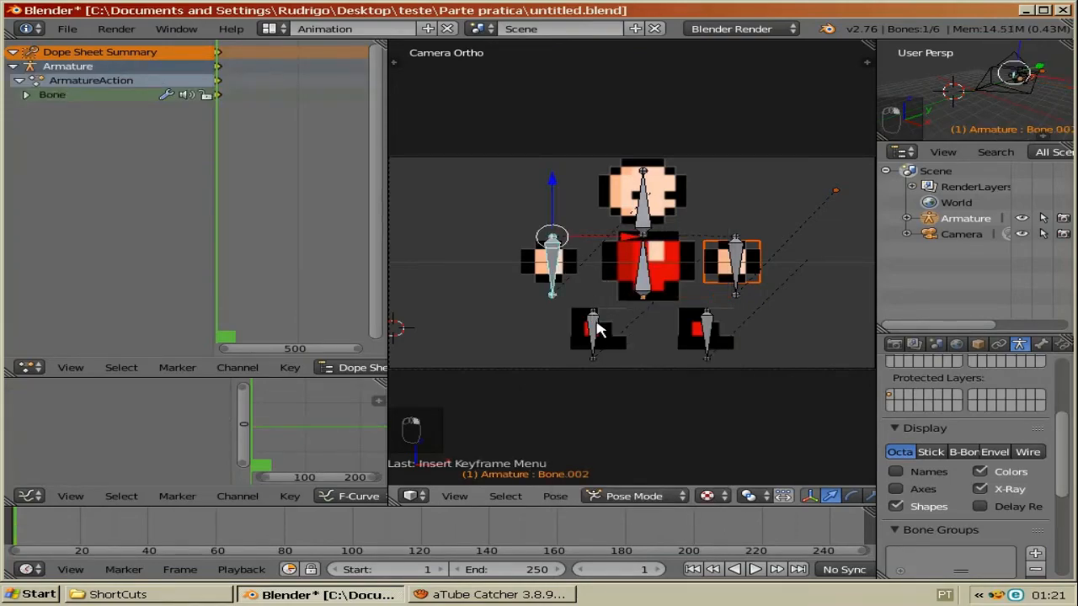
right_click(595, 331)
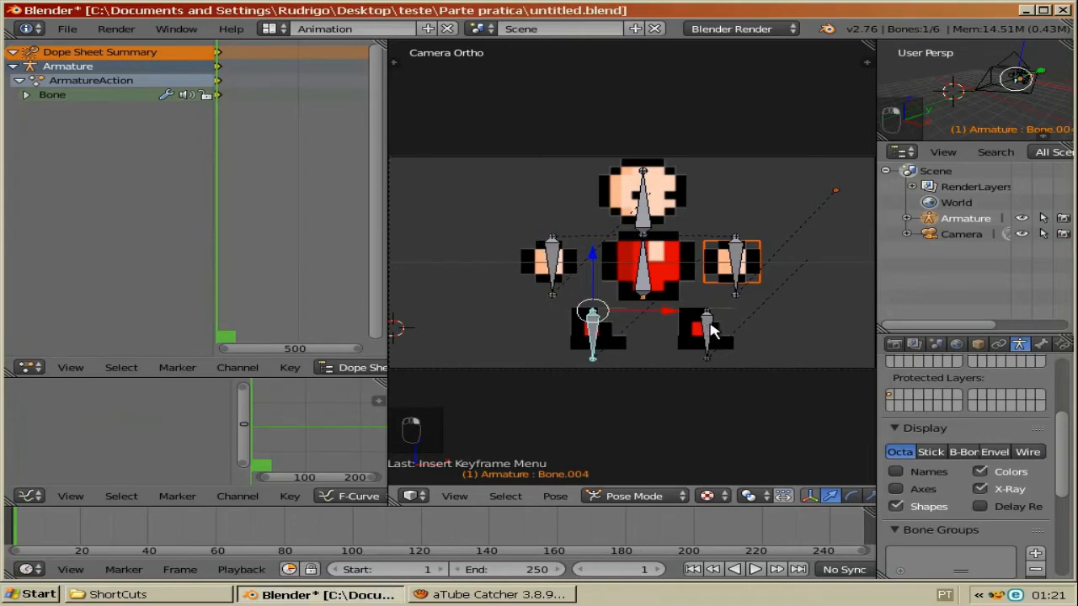
right_click(709, 330)
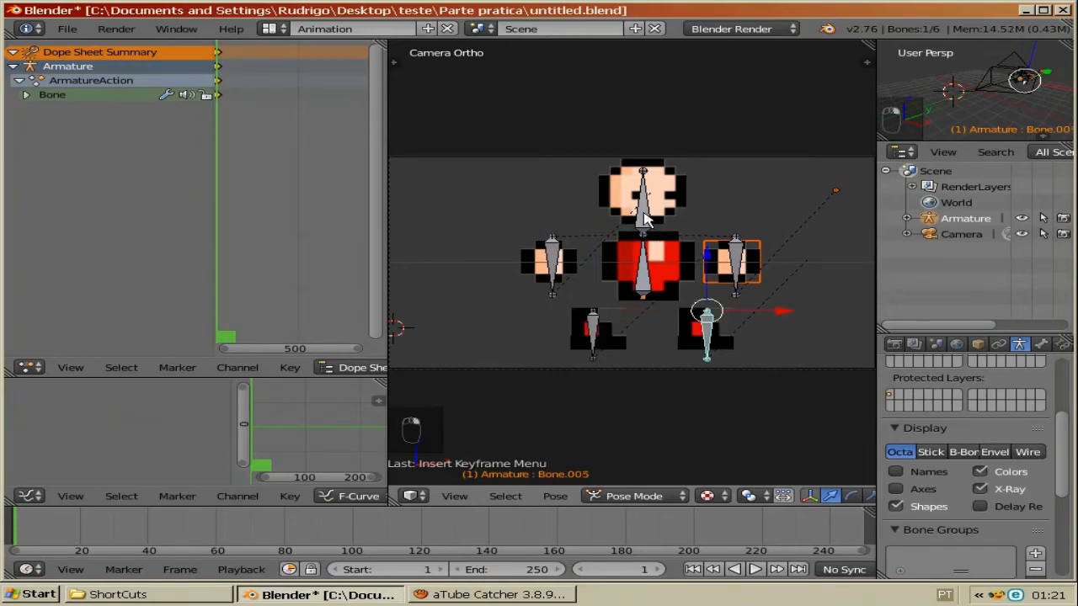
right_click(655, 259)
key("a")
key("a")
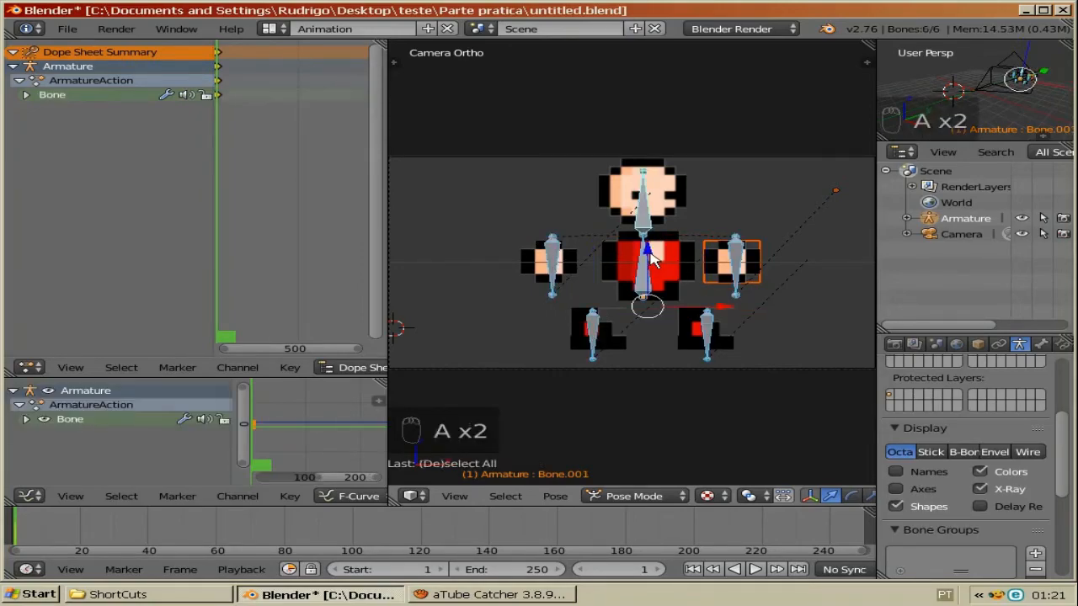
key("i")
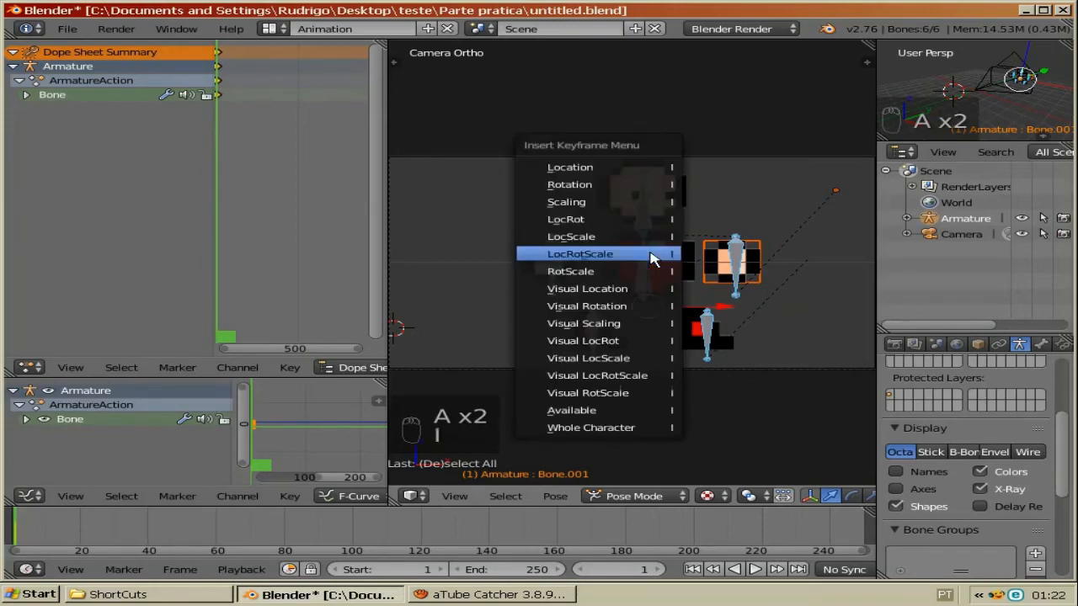
left_click(654, 256)
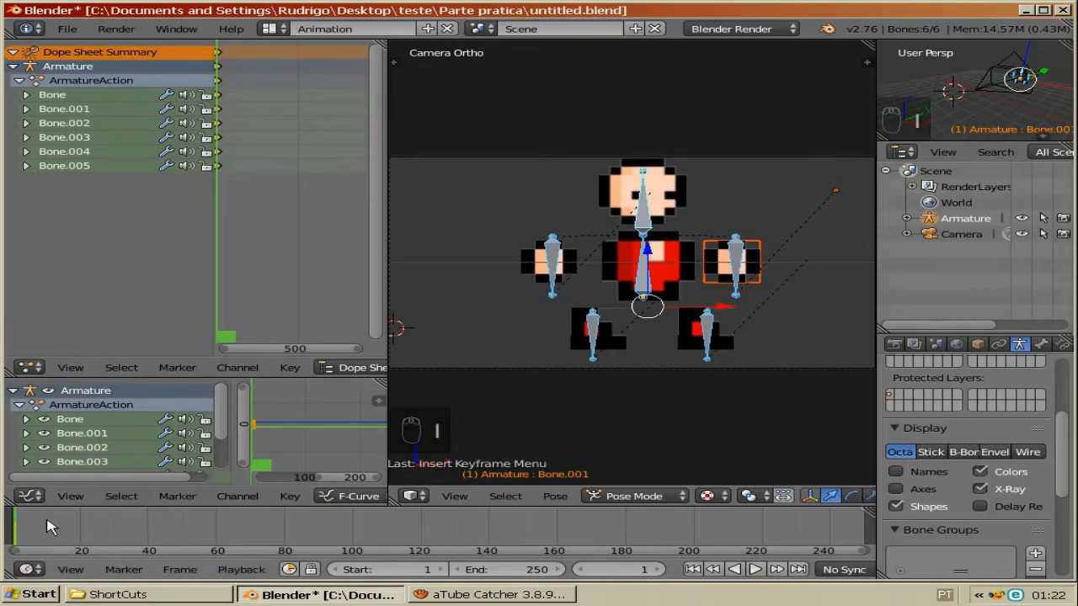
Step: At frame 10, rotate the root torso bone by about -9 degrees and insert a keyframe on it
key("alt+a")
key("alt+a")
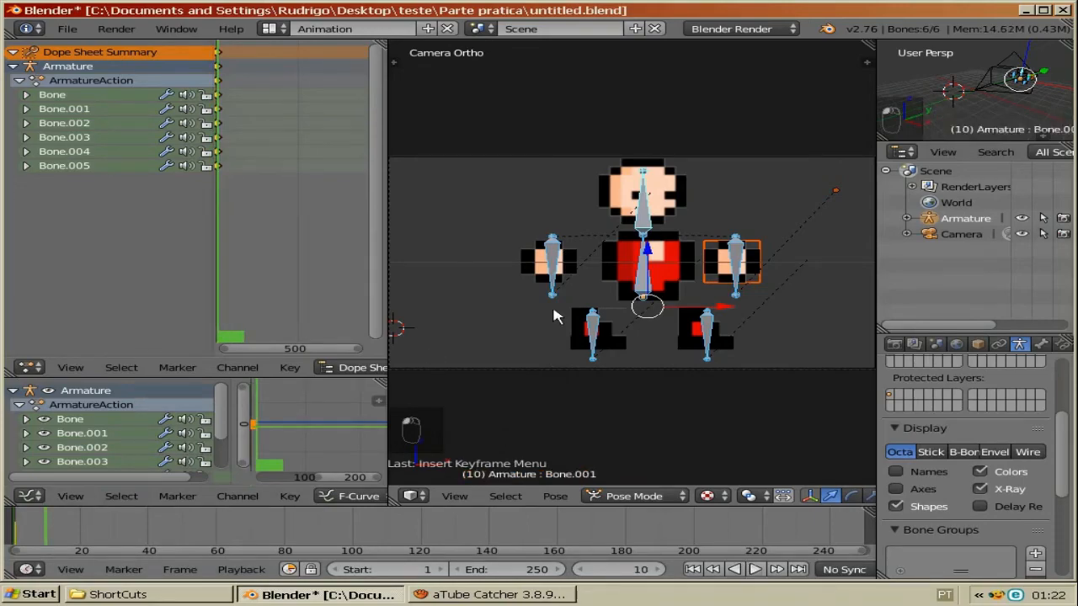
right_click(645, 284)
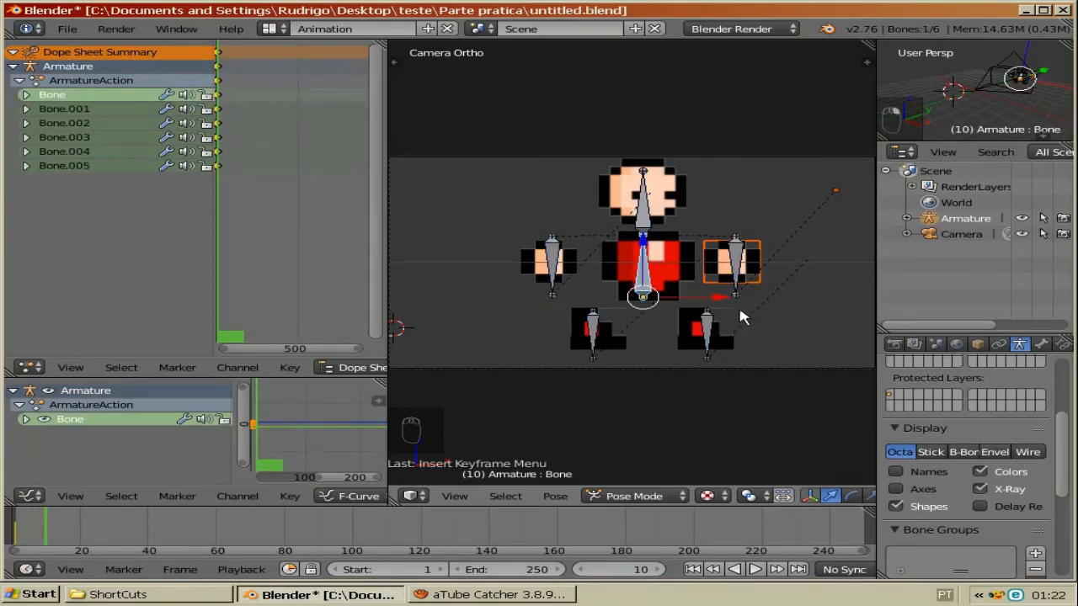
key("r")
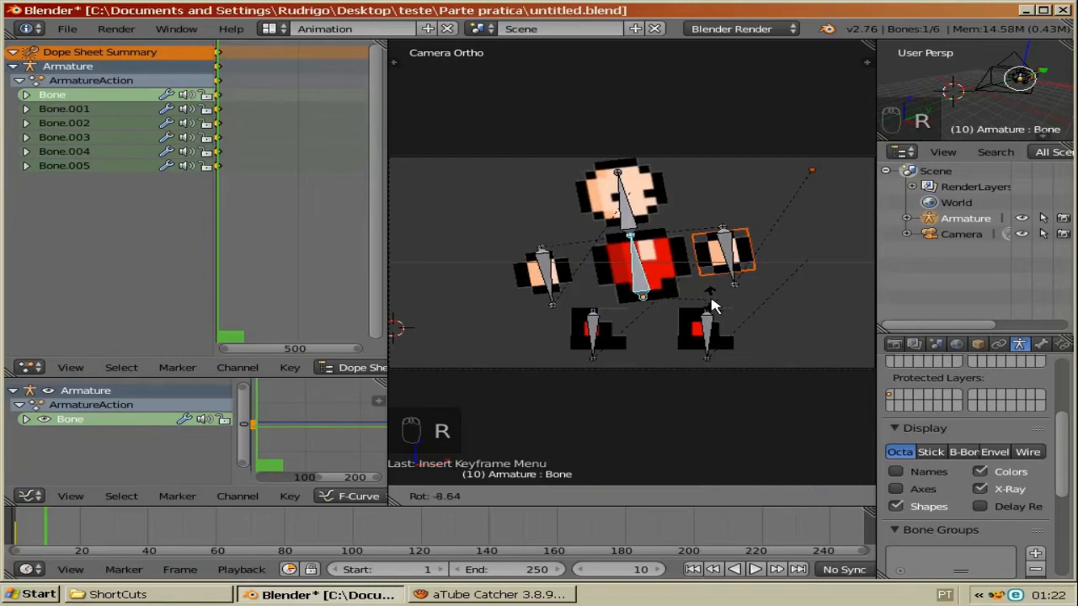
left_click(649, 299)
key("i")
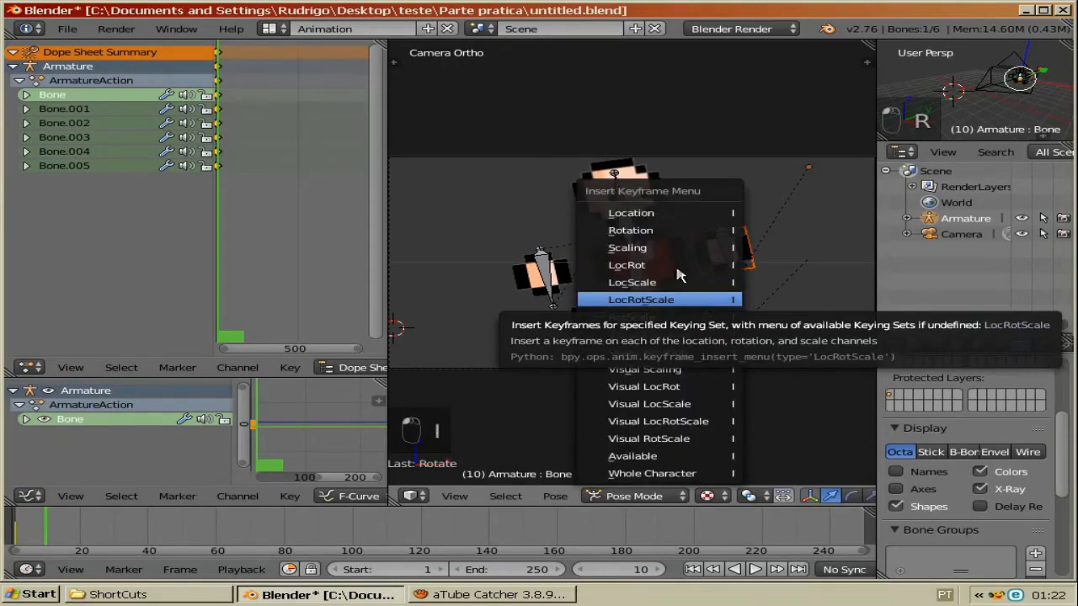
left_click(631, 217)
Step: Rotate the head bone by about 11 degrees and insert a LocRotScale keyframe at frame 10
right_click(733, 213)
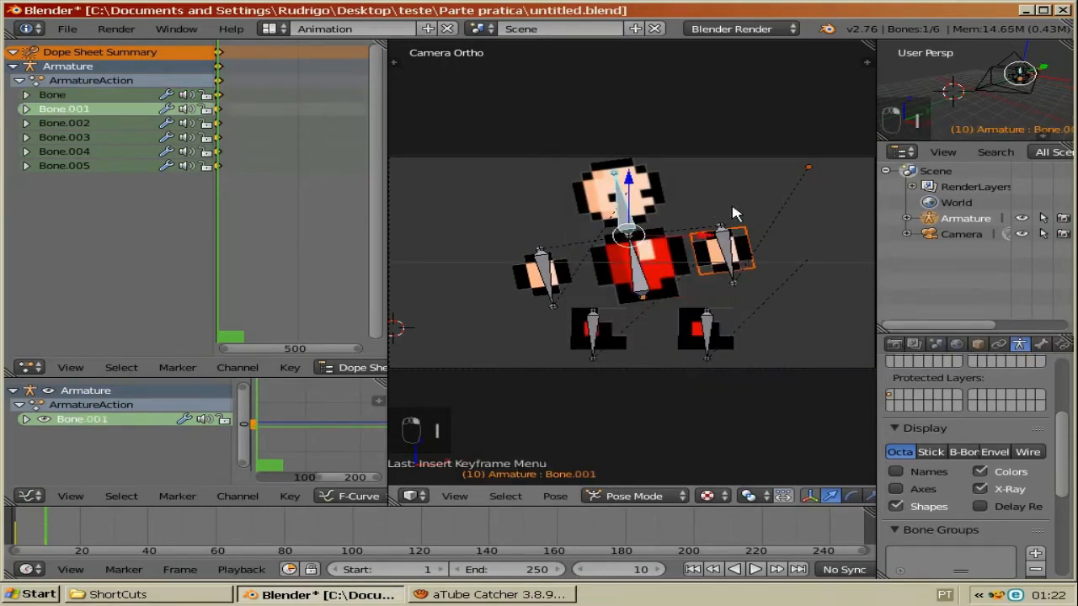
key("r")
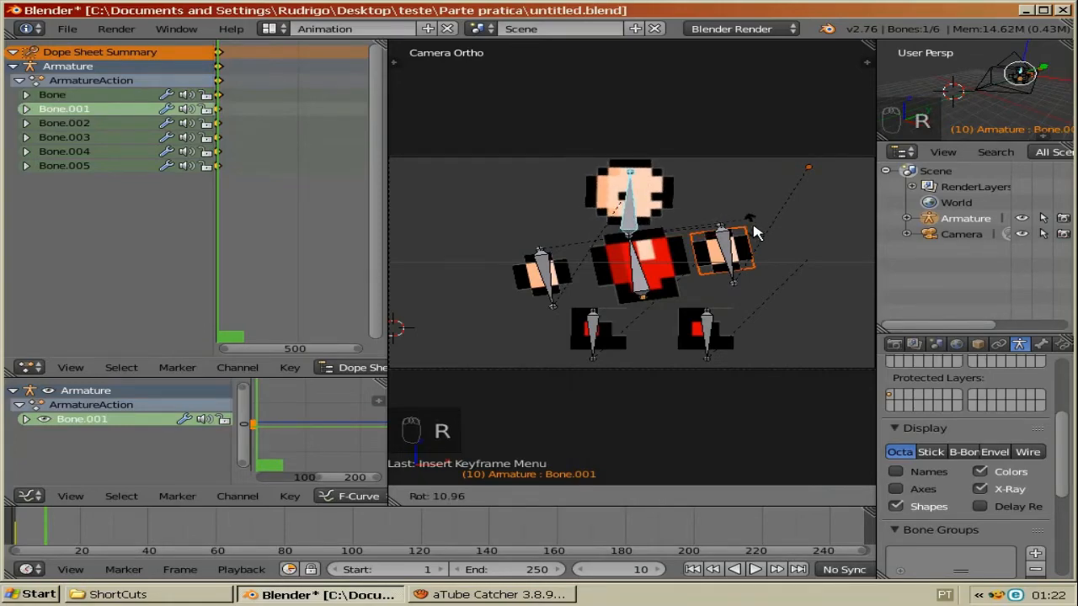
left_click(754, 233)
key("i")
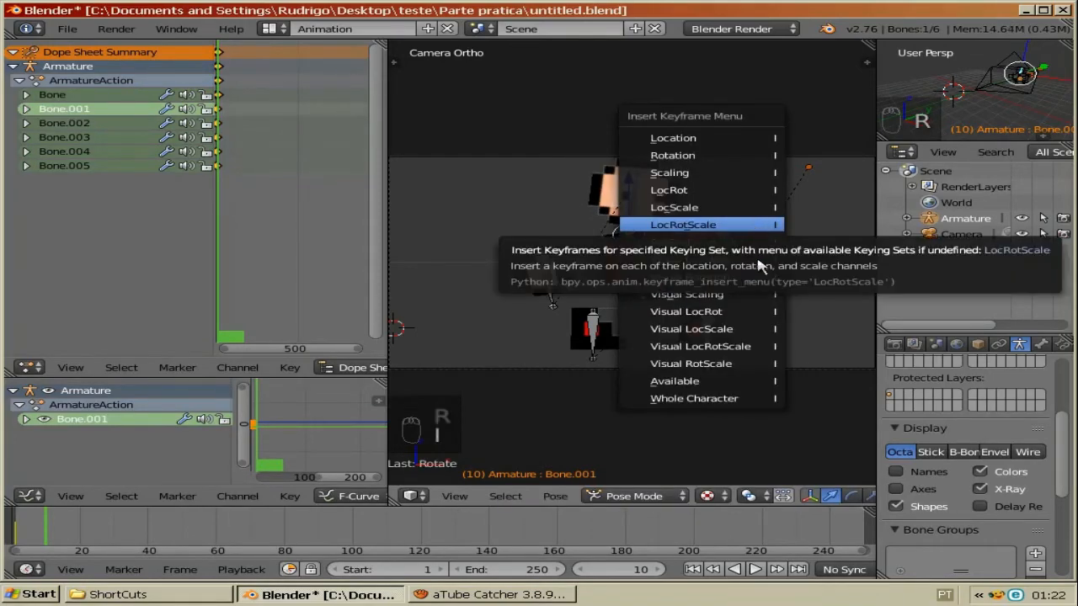
left_click(759, 226)
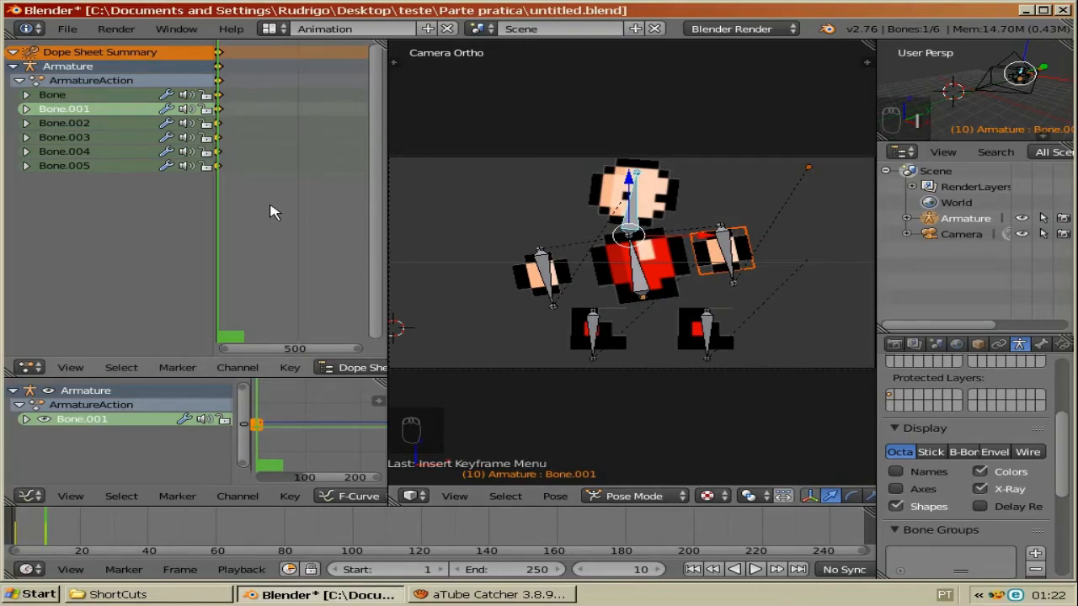
Step: Copy the frame 1 keyframes in the Dope Sheet and paste them at frame 20
middle_click_drag(272, 209, 395, 166)
middle_click(395, 165)
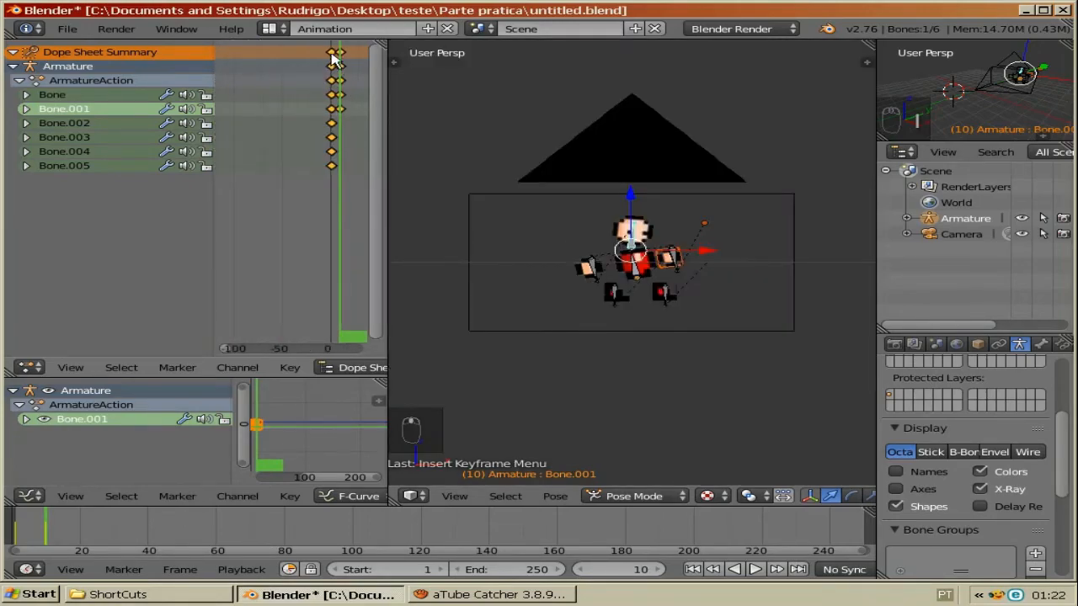
right_click(333, 53)
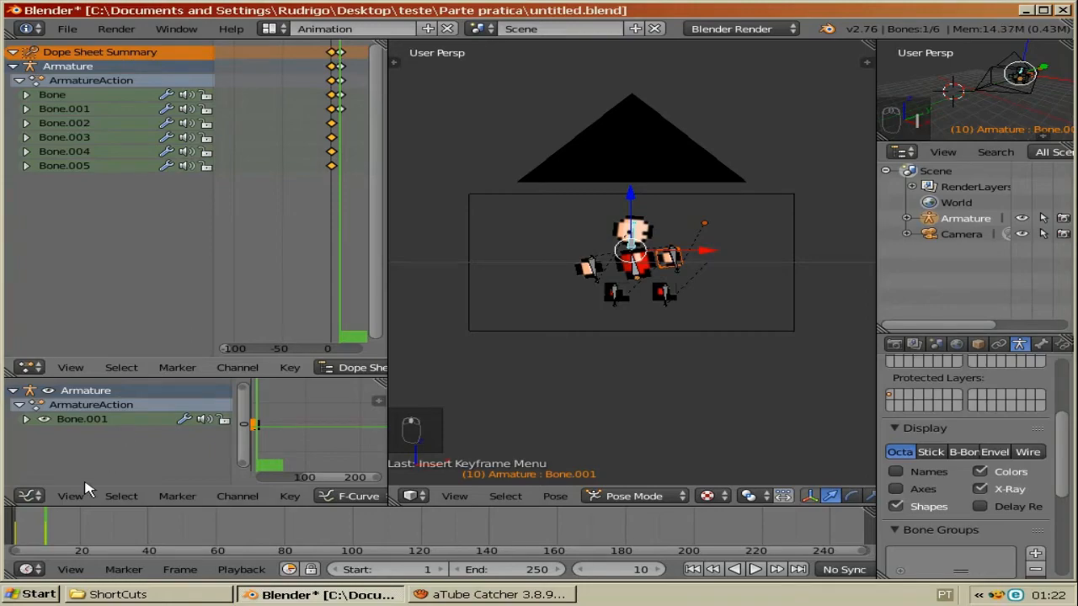
key("ctrl+c")
left_click(82, 523)
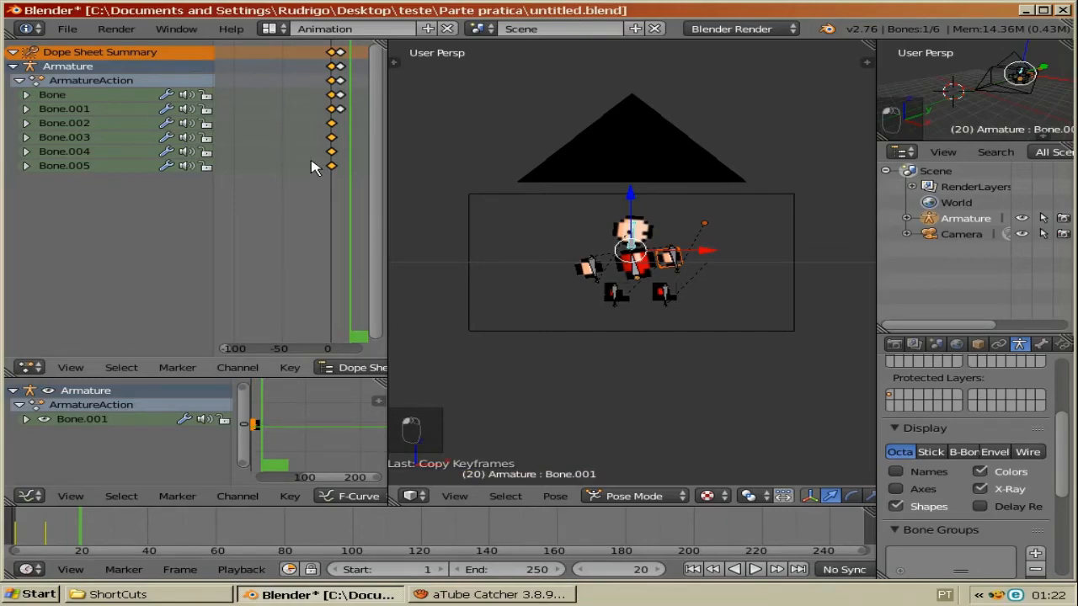
key("ctrl+v")
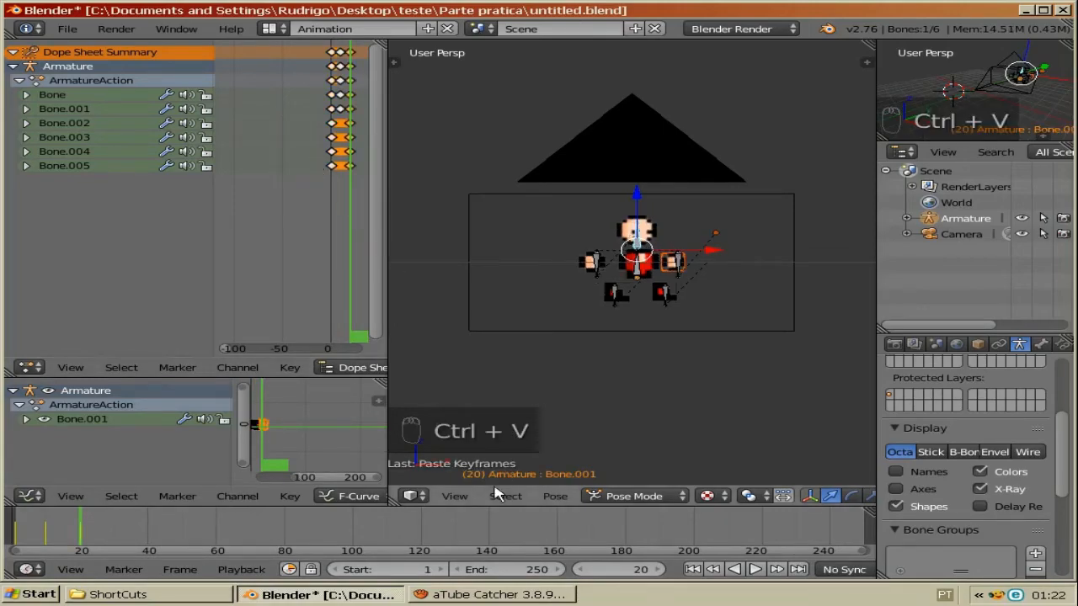
Step: Set the animation end frame to 20 and play the animation back, then stop playback
left_click(509, 570)
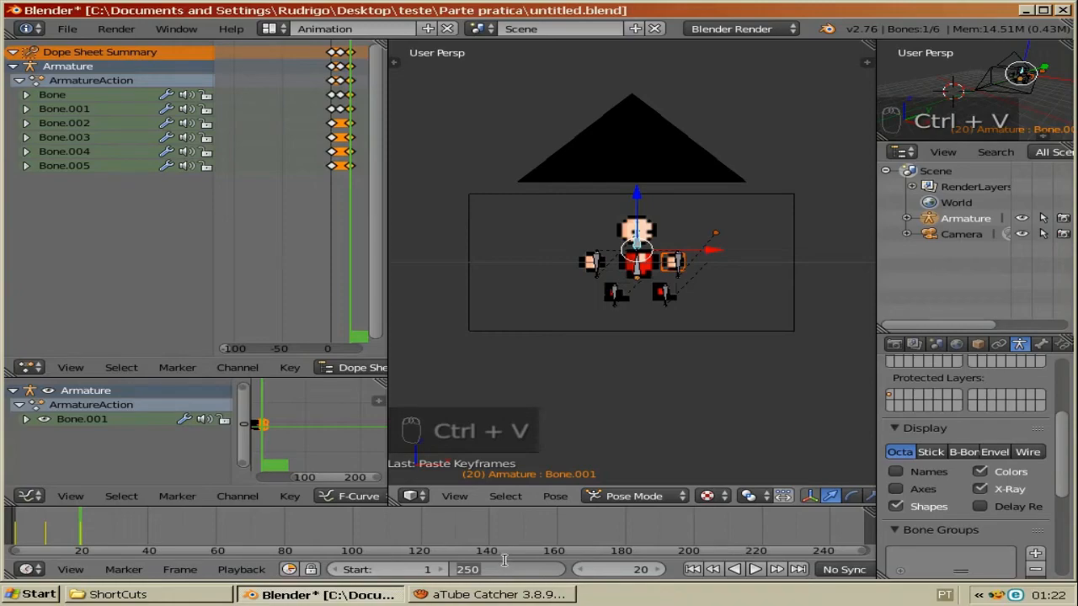
type("20")
key("Return")
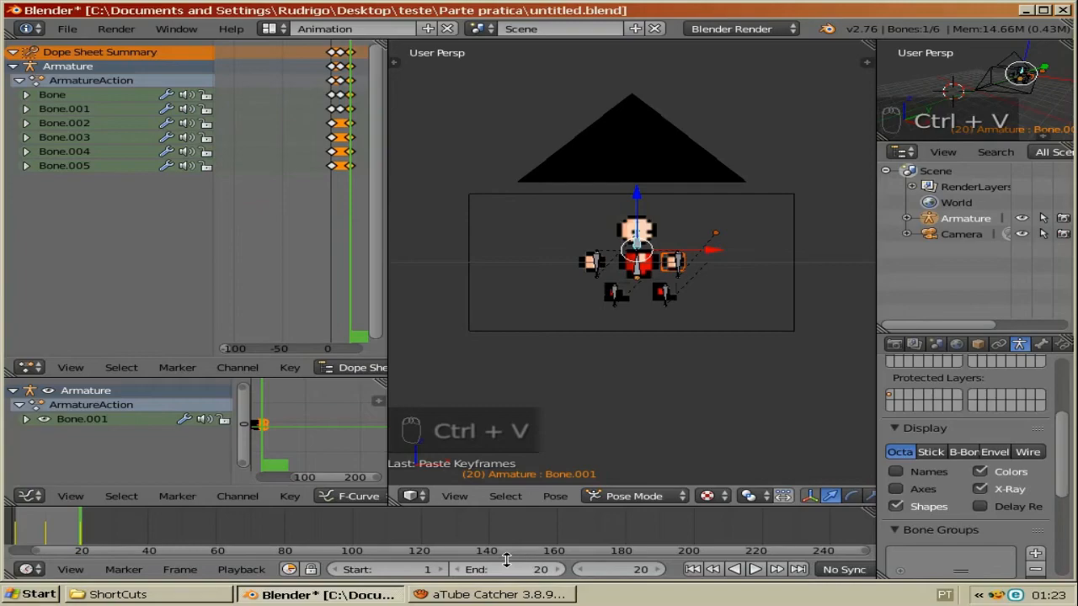
left_click(755, 570)
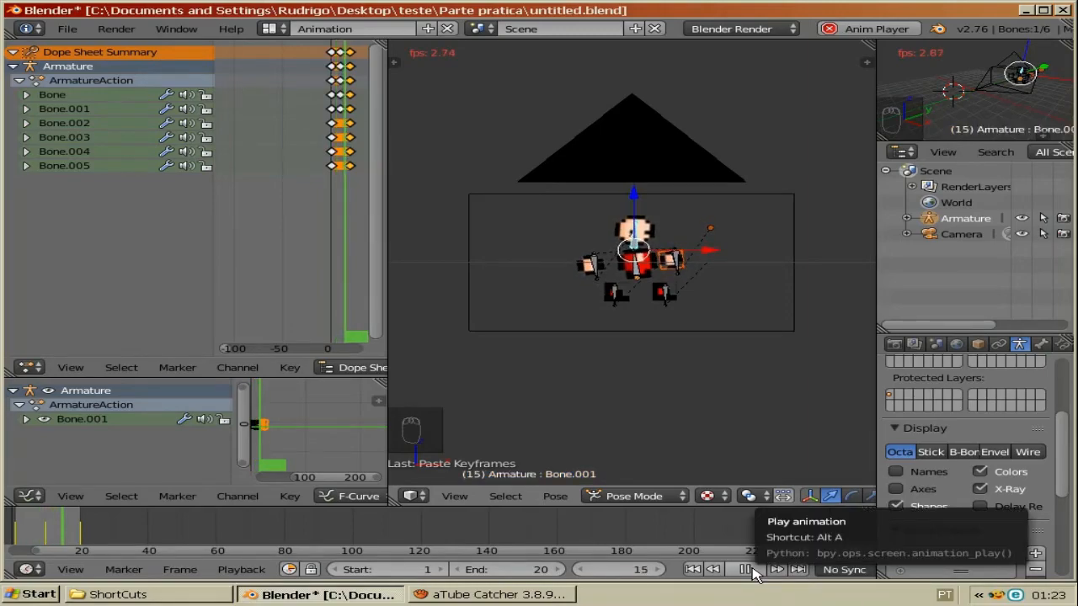
left_click(746, 570)
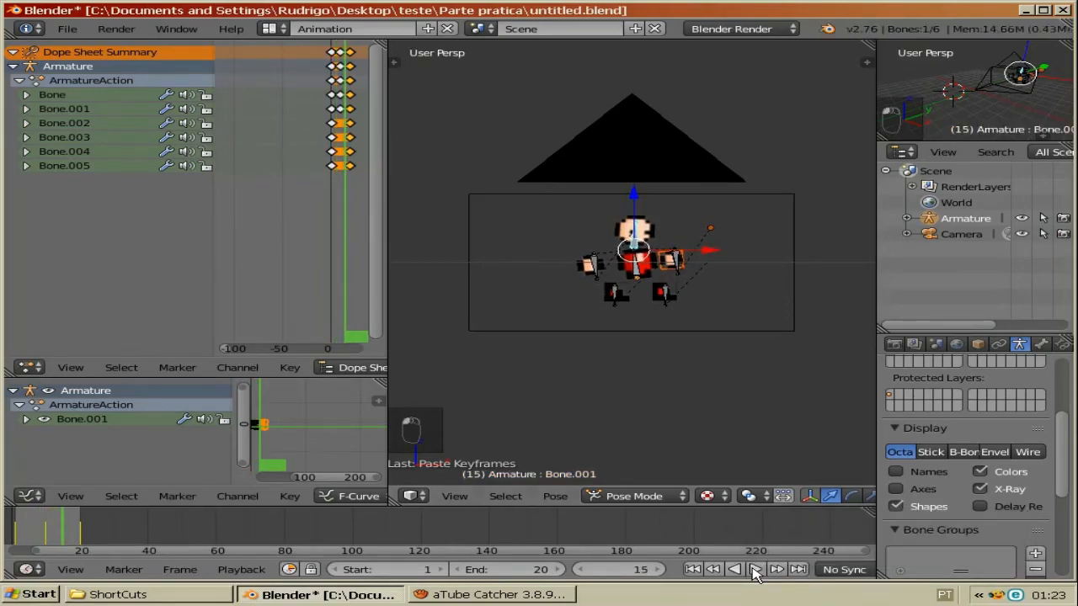
Step: Select the head plane, add a new material to it and make the material Shadeless
right_click(655, 234)
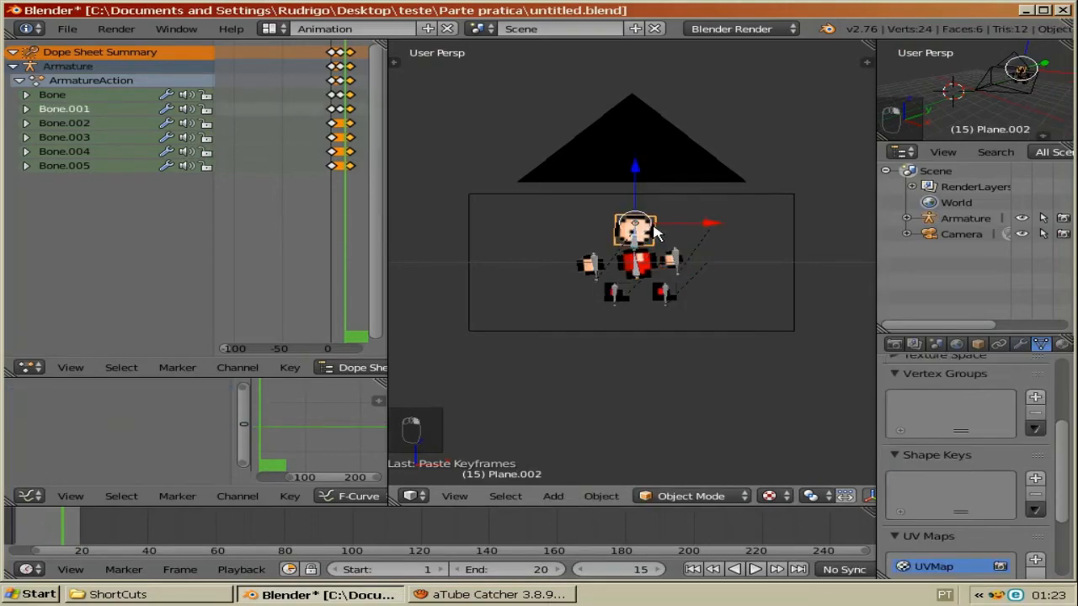
left_click(1060, 343)
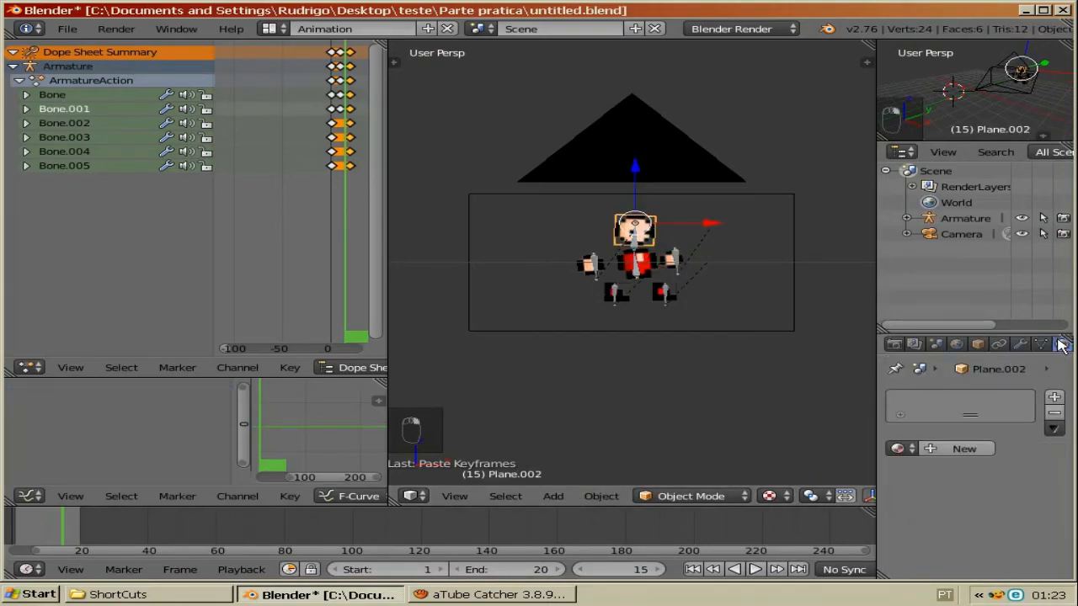
left_click(969, 449)
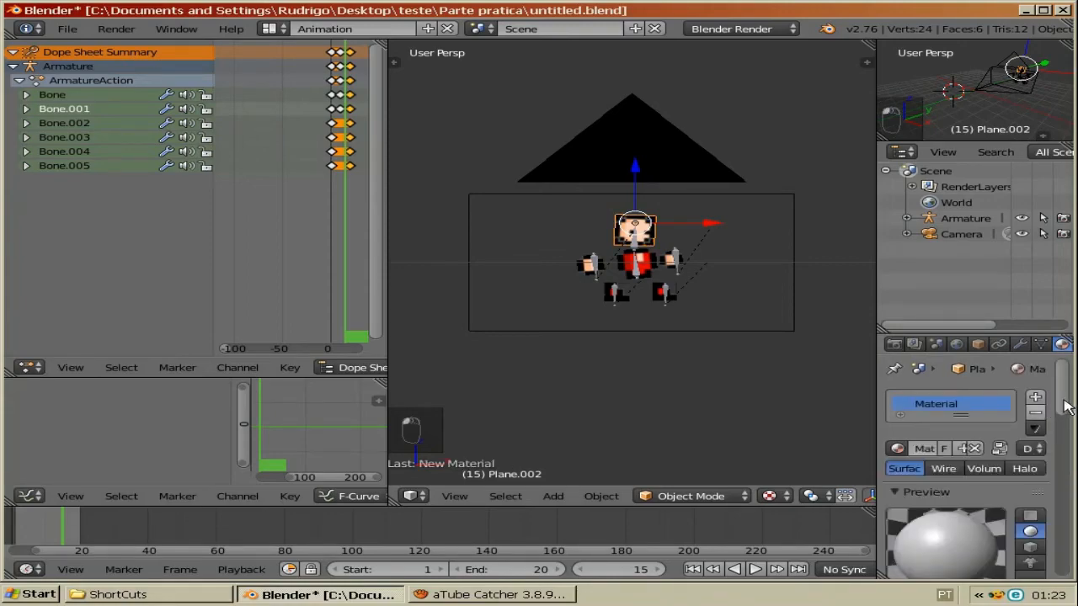
left_click_drag(1064, 401, 1065, 463)
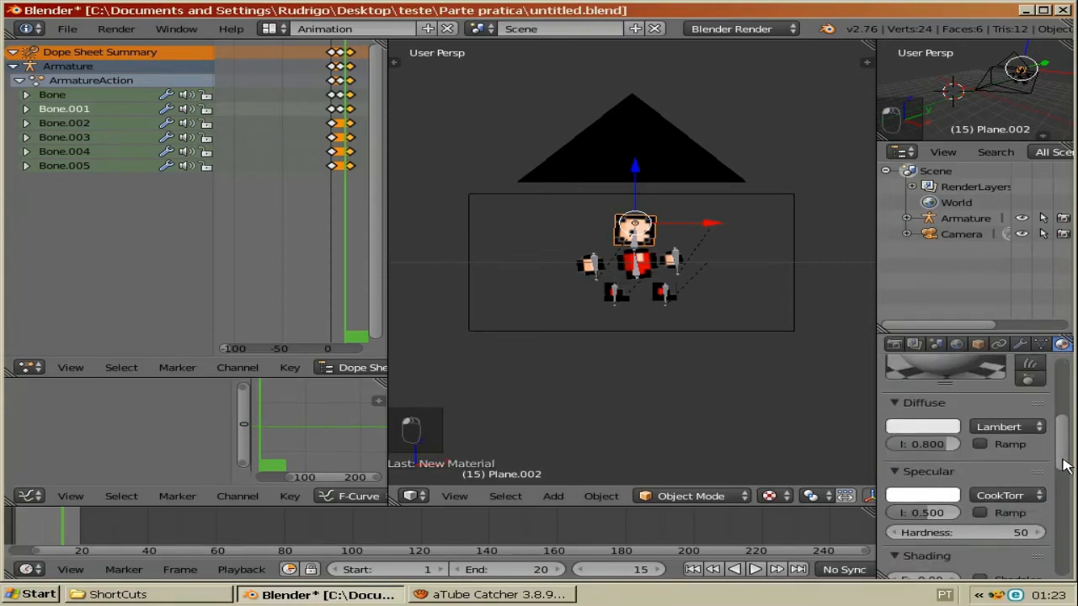
scroll(1063, 494, "down", 3)
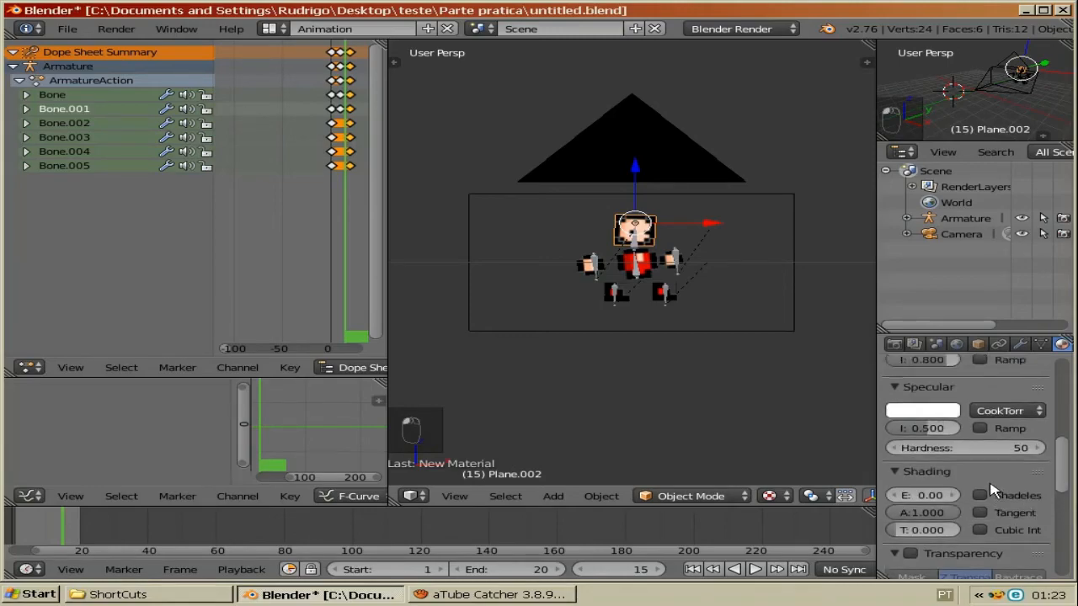
left_click(983, 496)
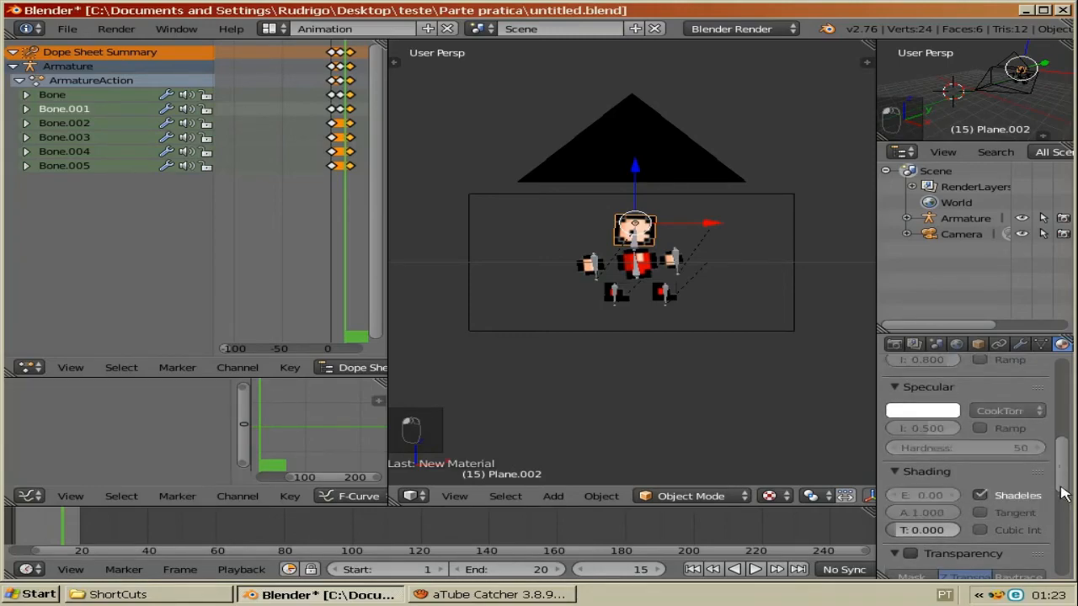
Step: Enable Z Transparency on the head material and set its alpha to 0
scroll(994, 472, "down", 5)
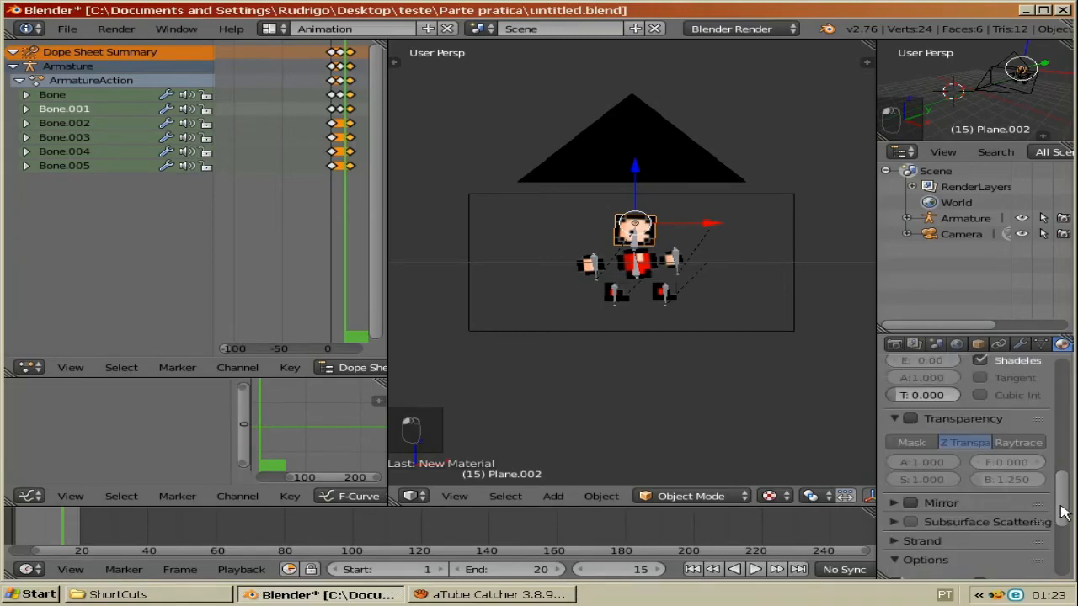
left_click(919, 410)
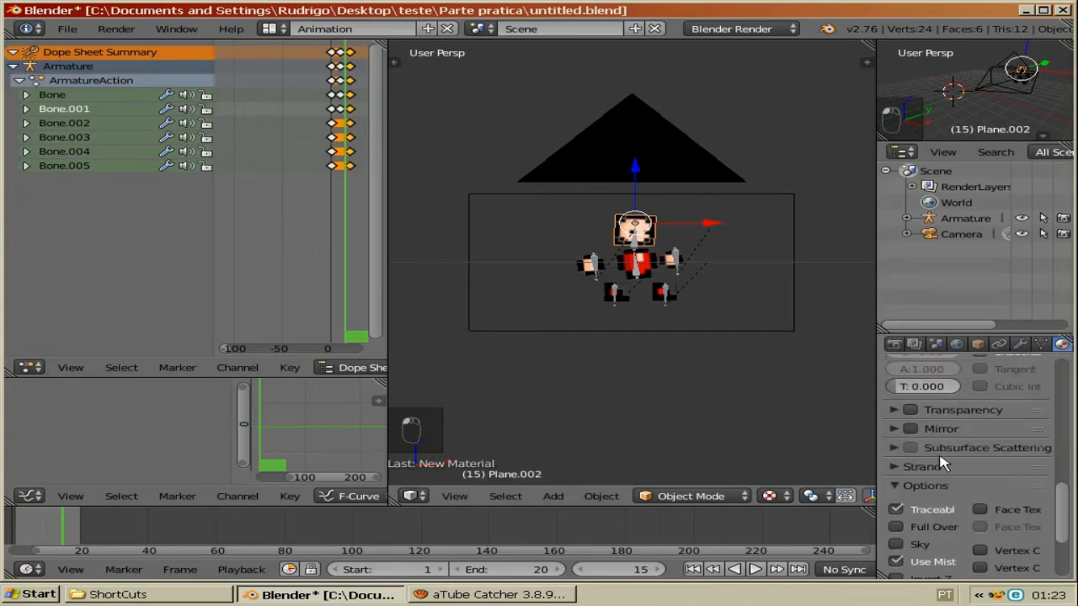
left_click(918, 410)
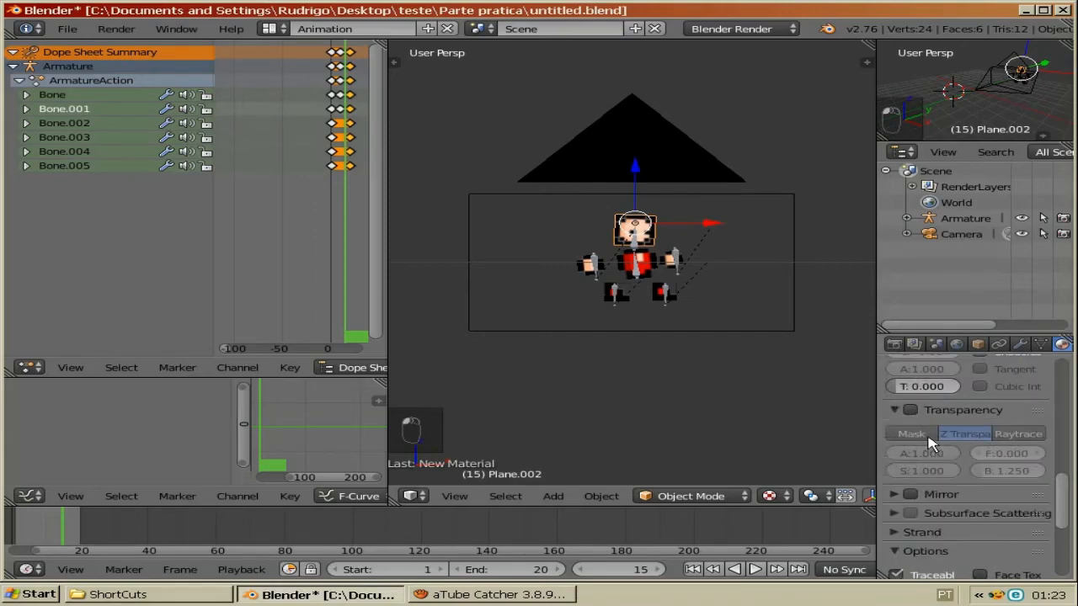
left_click(910, 410)
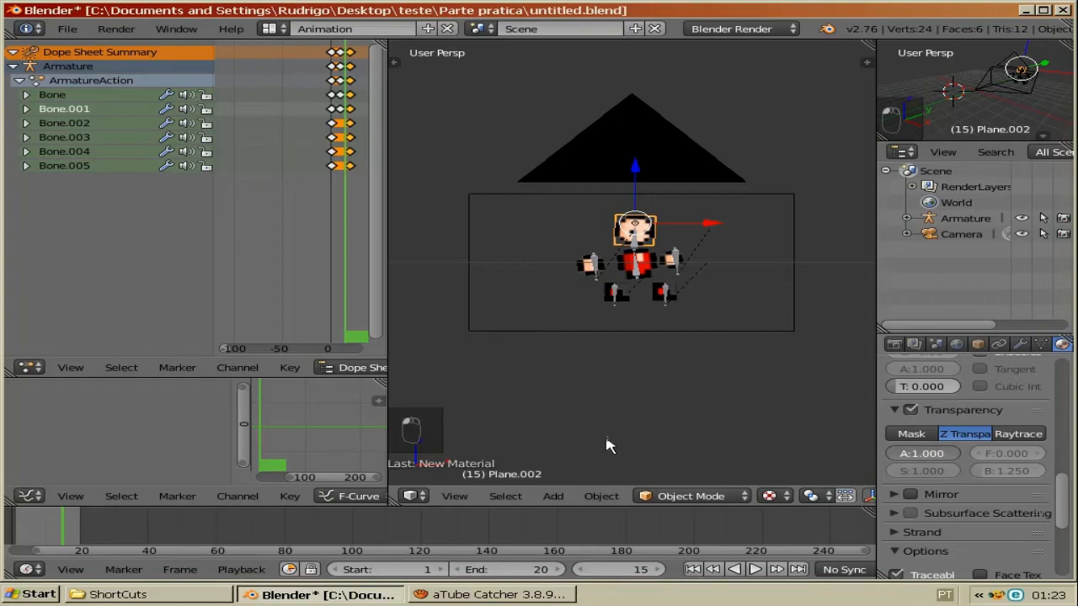
left_click_drag(606, 438, 519, 428)
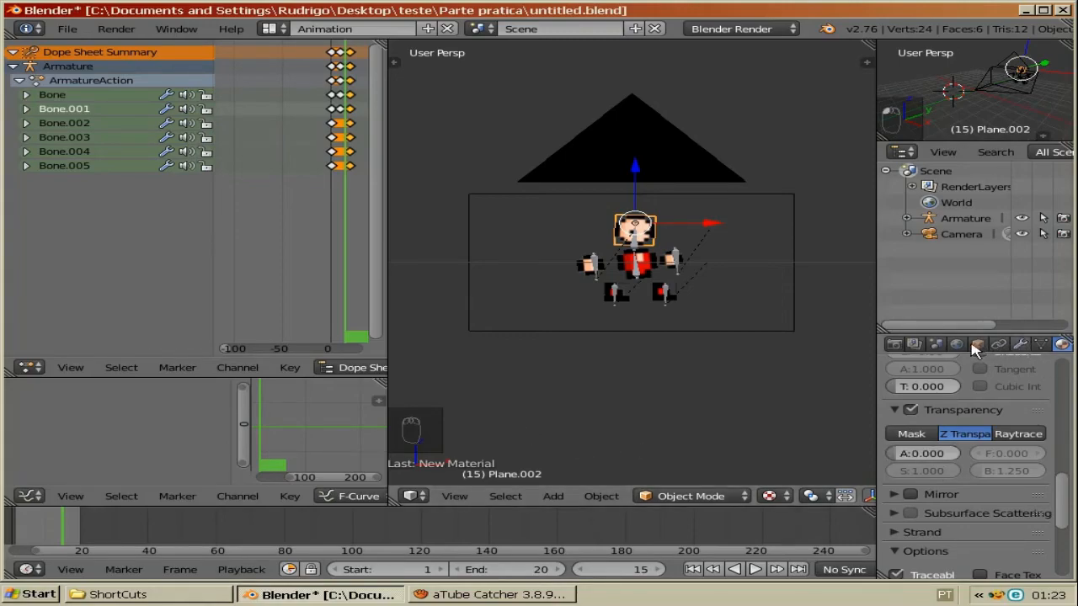
Step: Add a new image texture to the head material and assign the Head.png image to it
scroll(1036, 347, "down", 1)
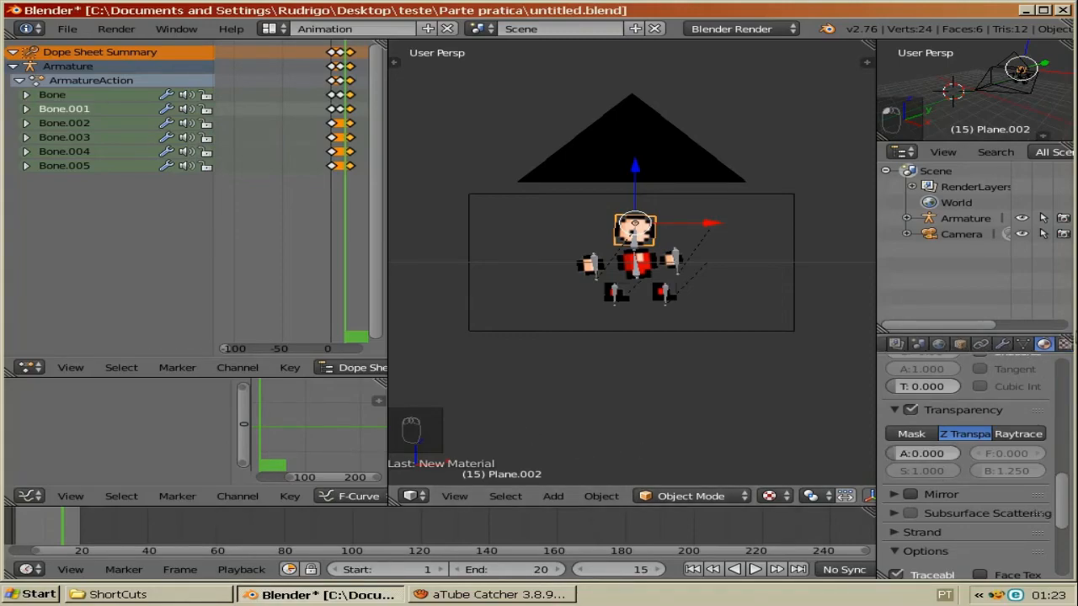
left_click(1066, 346)
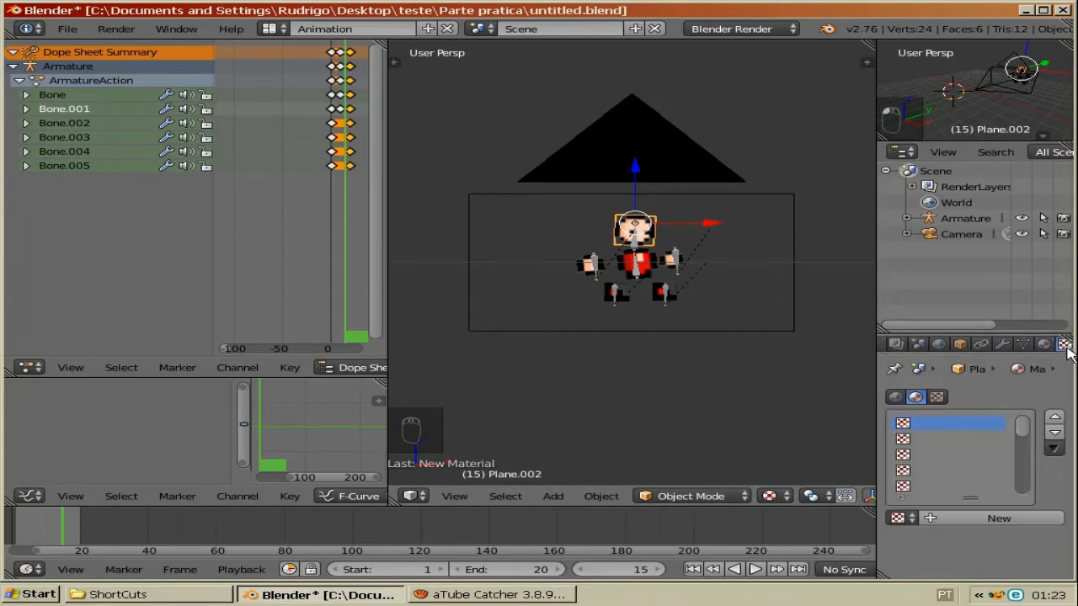
left_click(1017, 520)
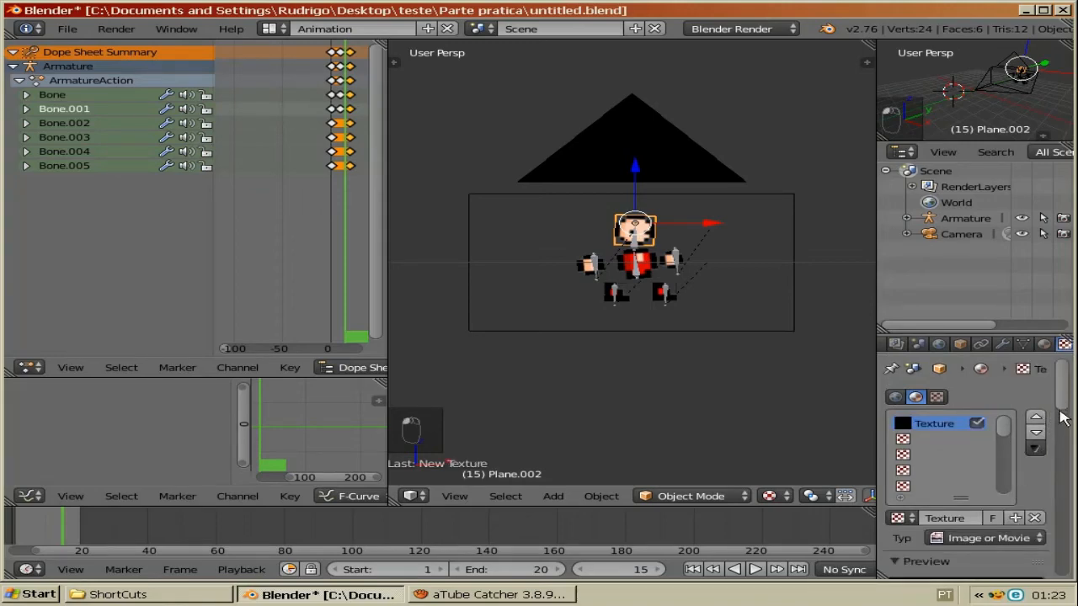
scroll(1063, 435, "down", 8)
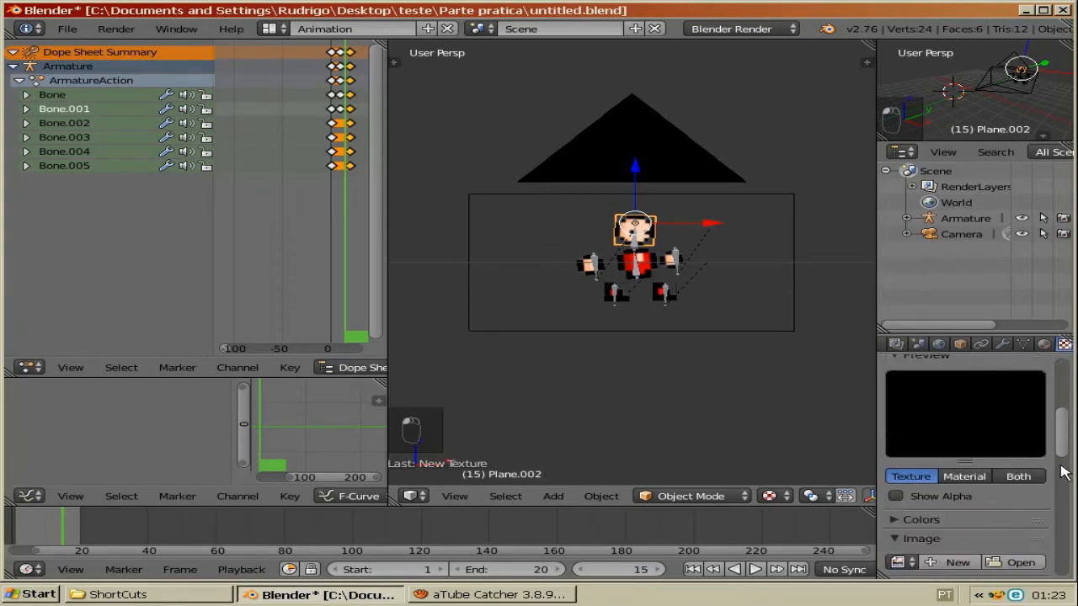
scroll(1063, 472, "down", 1)
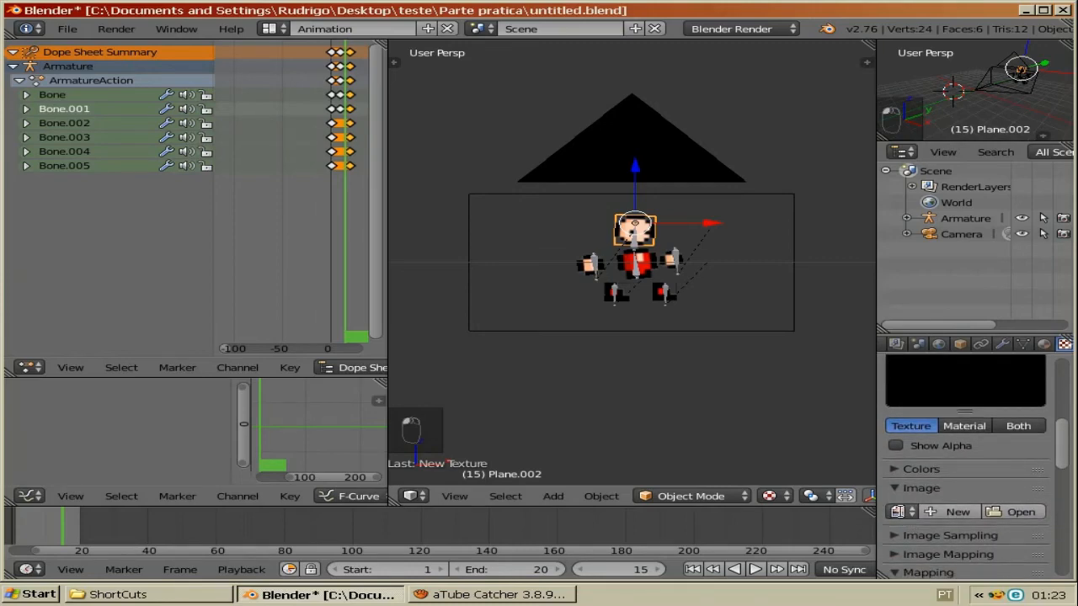
left_click(898, 512)
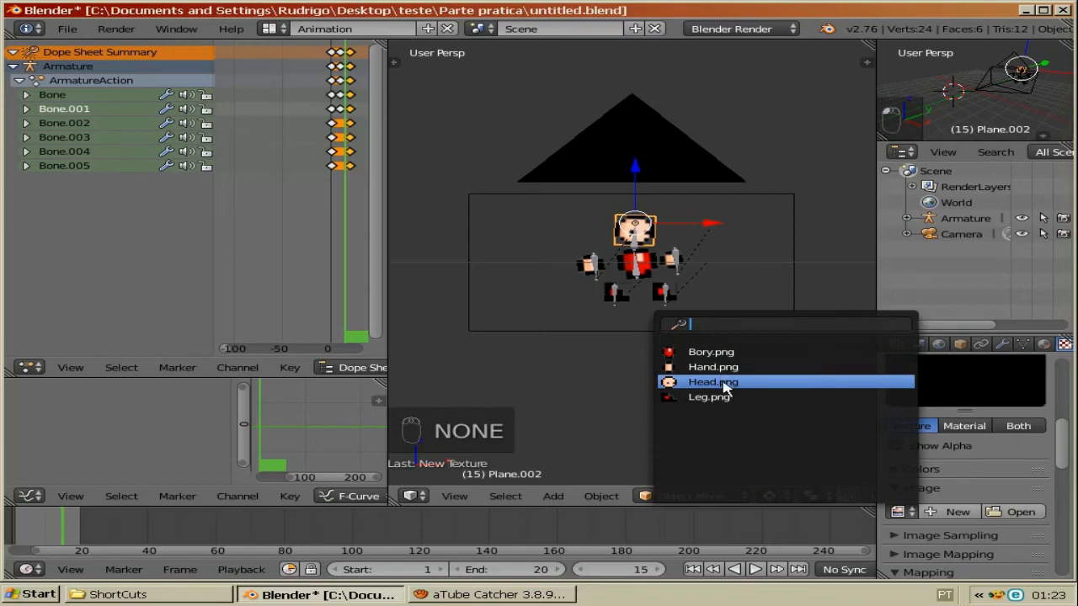
left_click(724, 384)
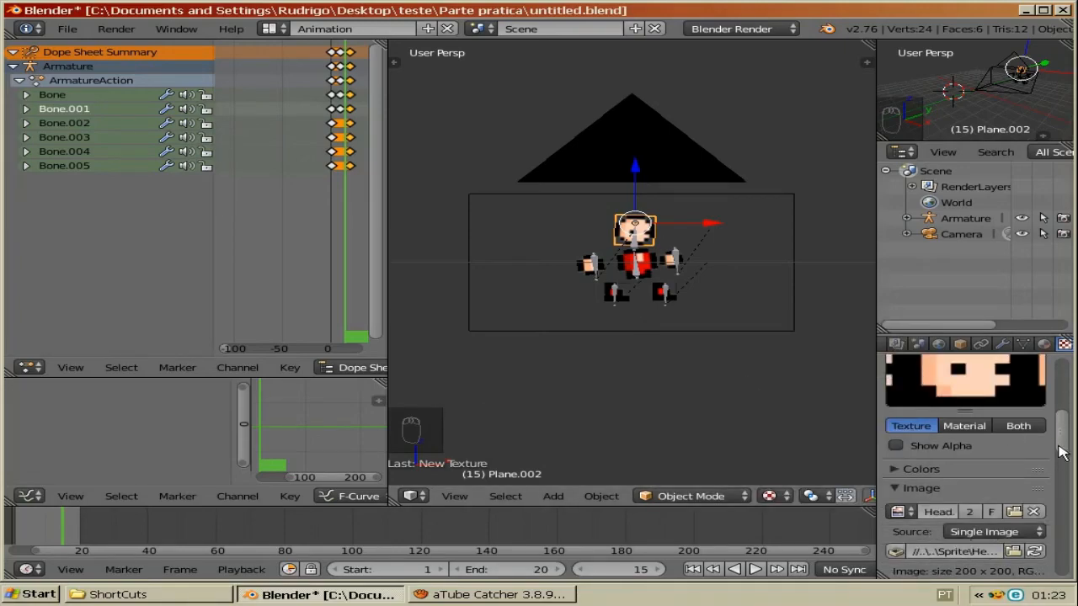
Step: Enable the texture's diffuse Alpha influence alongside Color
scroll(1060, 453, "down", 7)
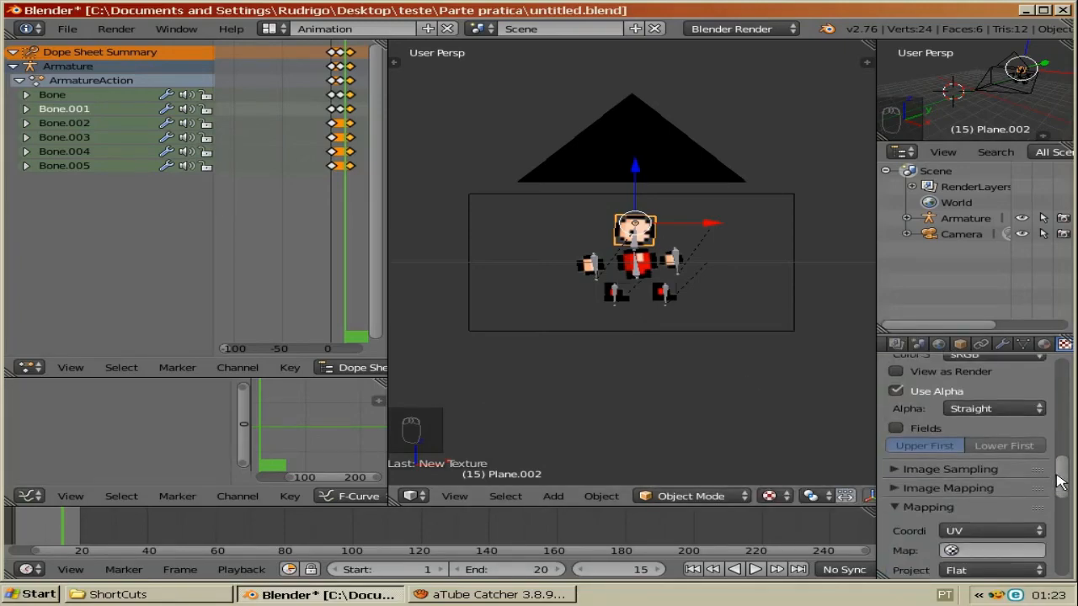
scroll(1060, 476, "up", 5)
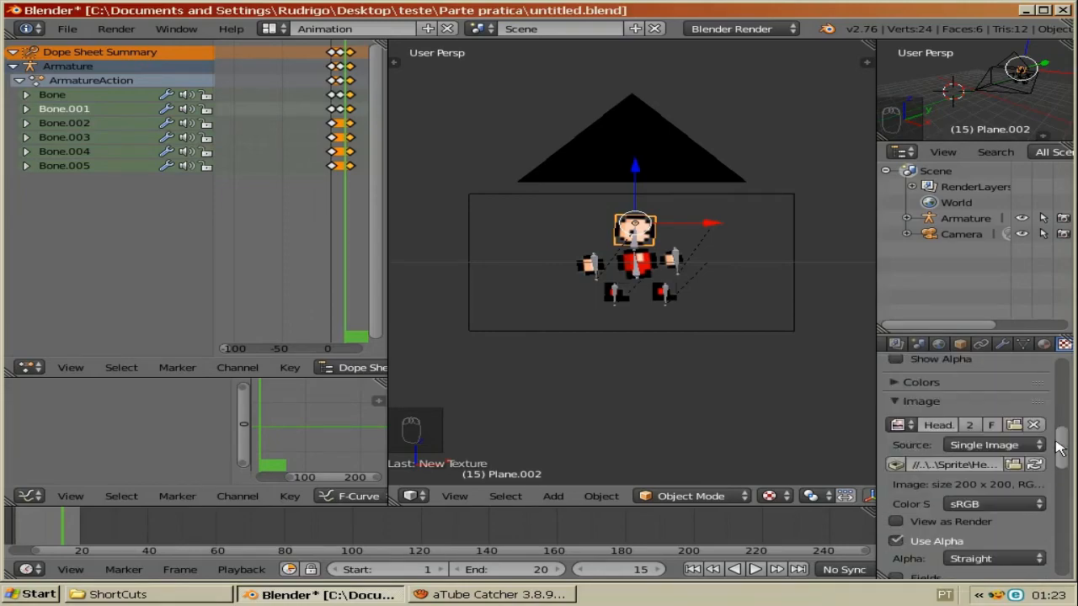
scroll(1060, 468, "down", 3)
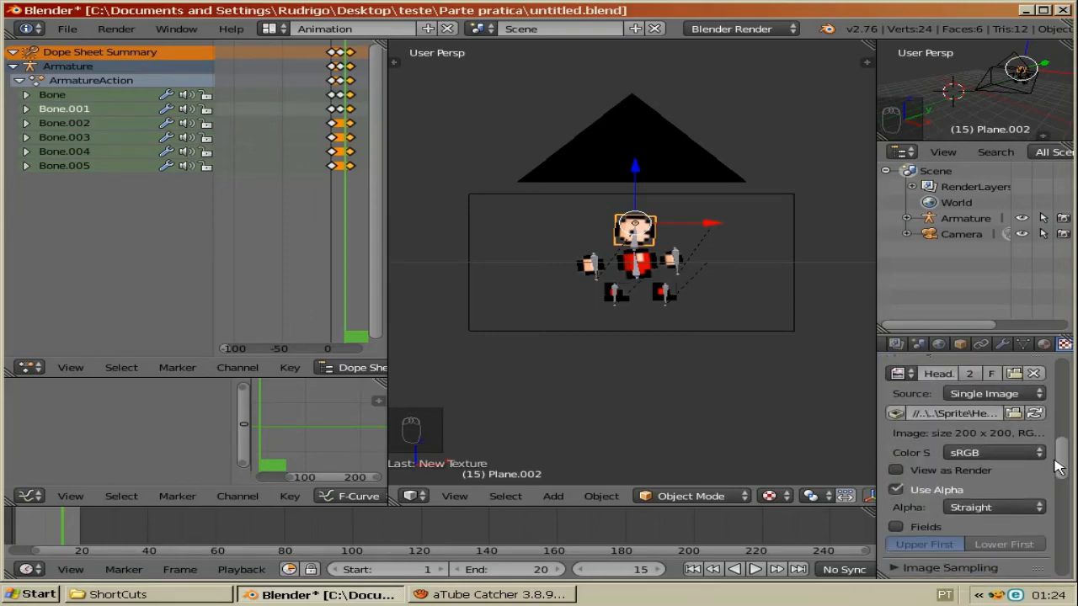
left_click_drag(1060, 468, 1053, 527)
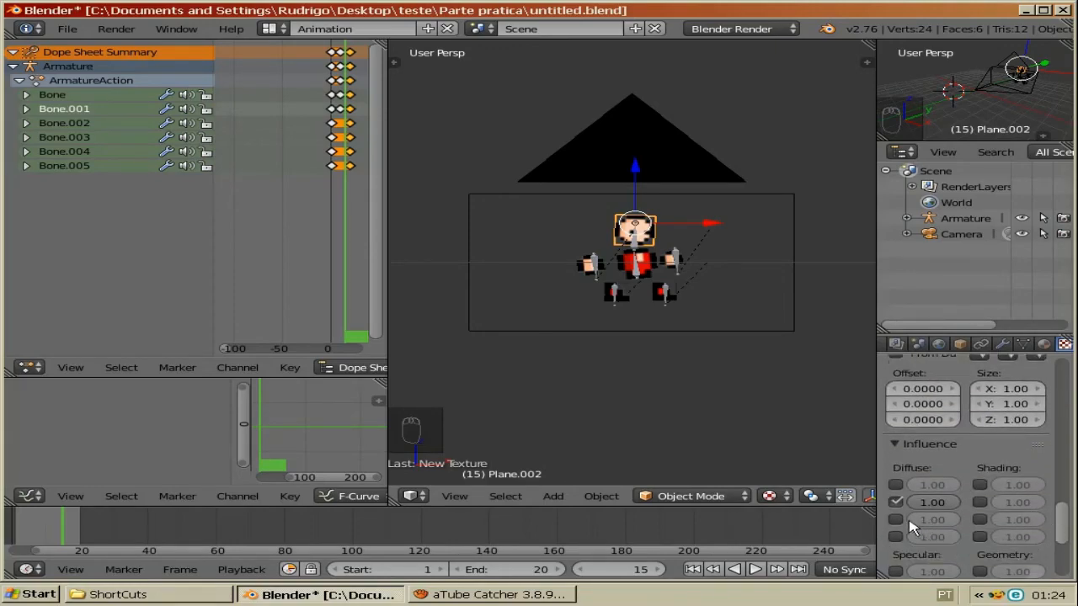
left_click(896, 520)
Step: Widen the properties editor and select one of the hand planes
left_click_drag(977, 286, 798, 262)
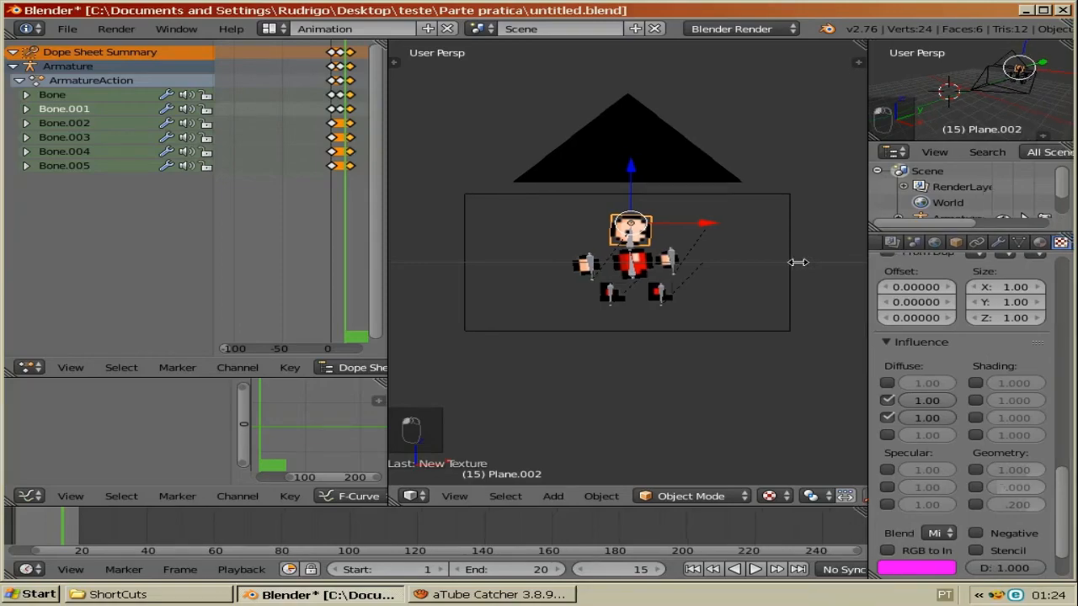
left_click_drag(587, 265, 581, 268)
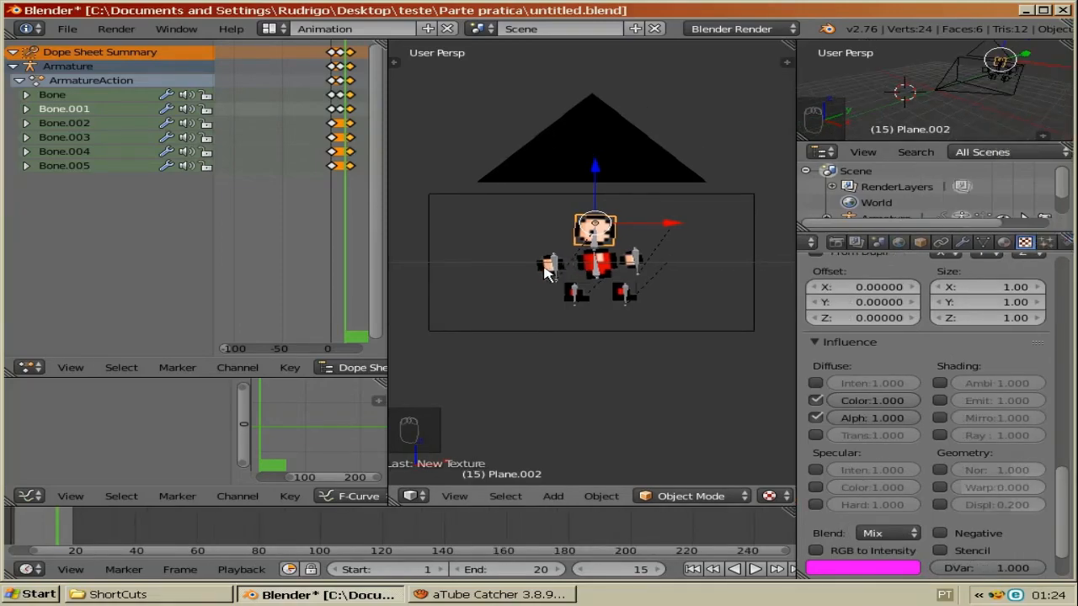
right_click(543, 270)
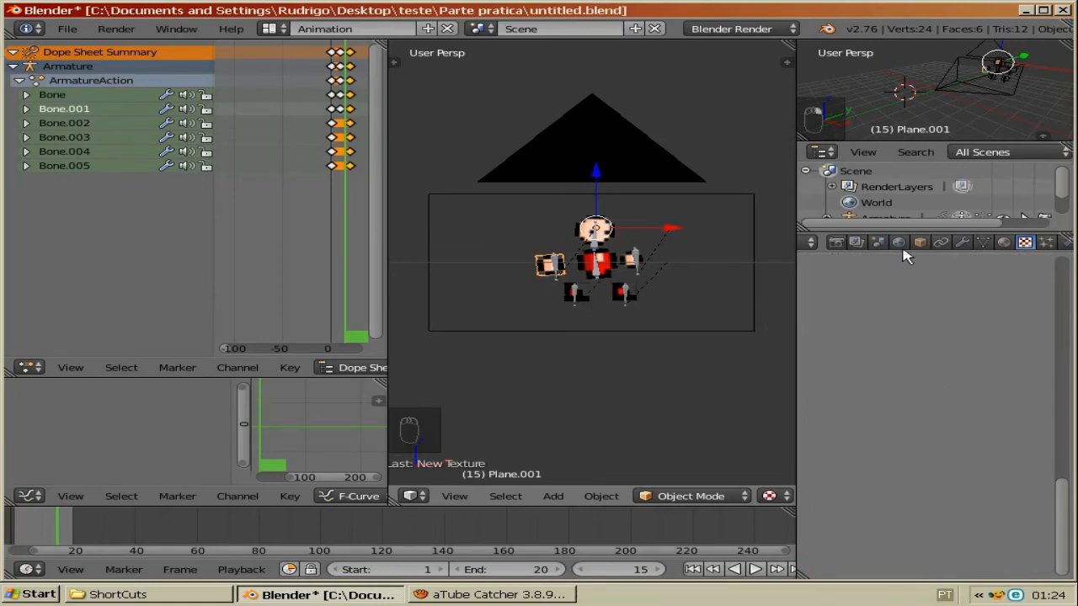
Step: Open the render settings and browse for the output folder of the rendered frames
left_click(856, 244)
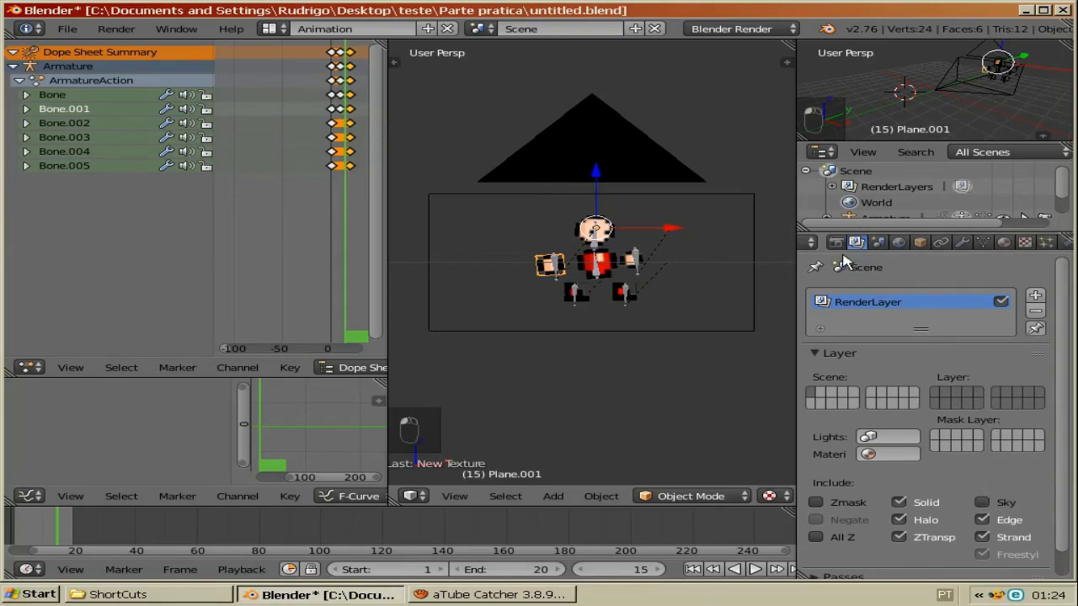
left_click(836, 241)
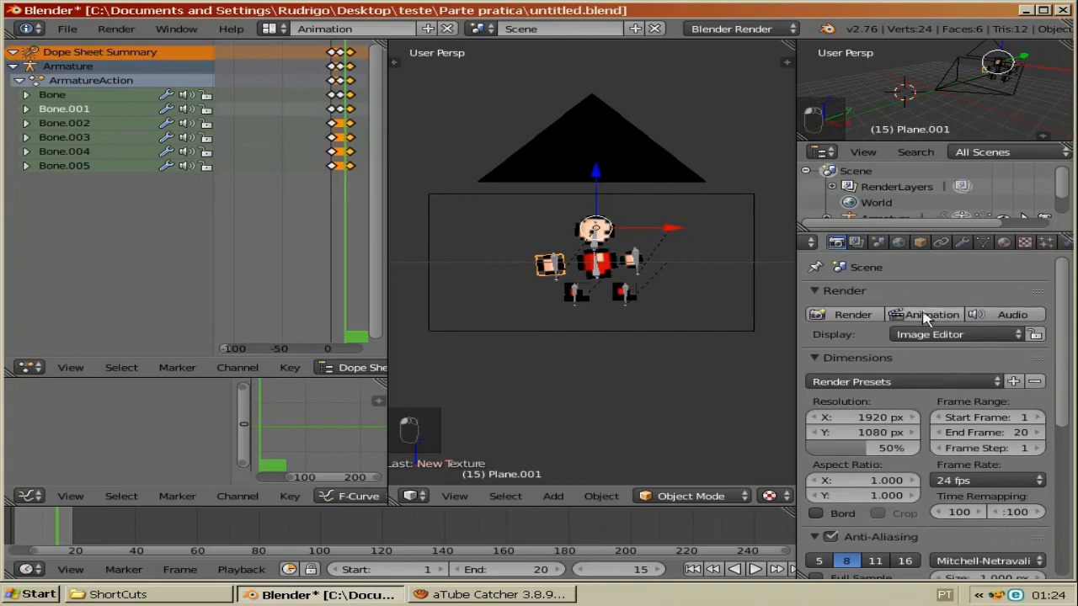
left_click_drag(1066, 383, 1056, 496)
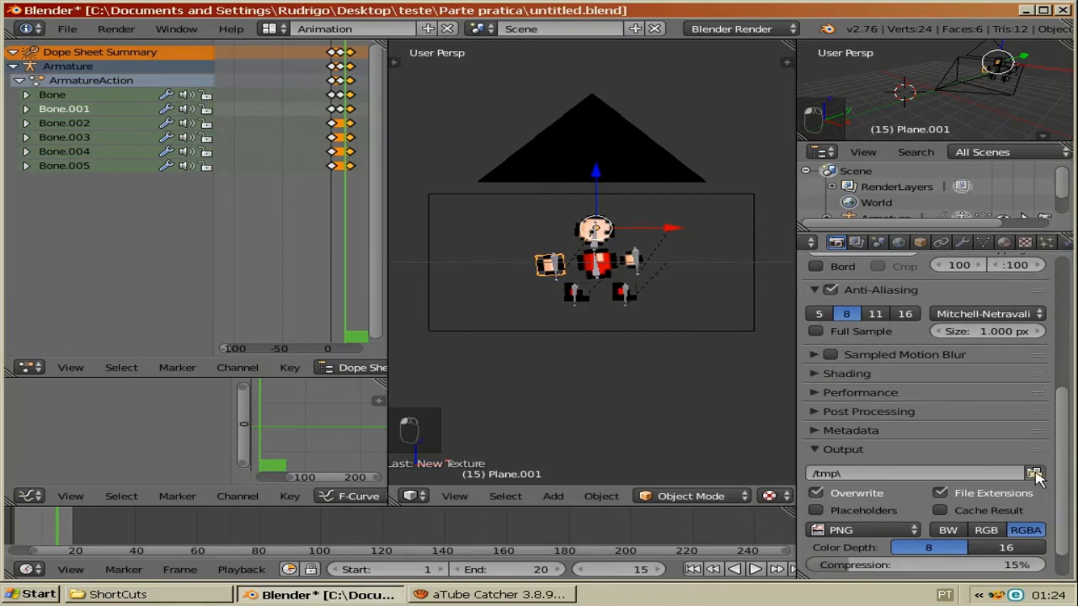
left_click(1034, 474)
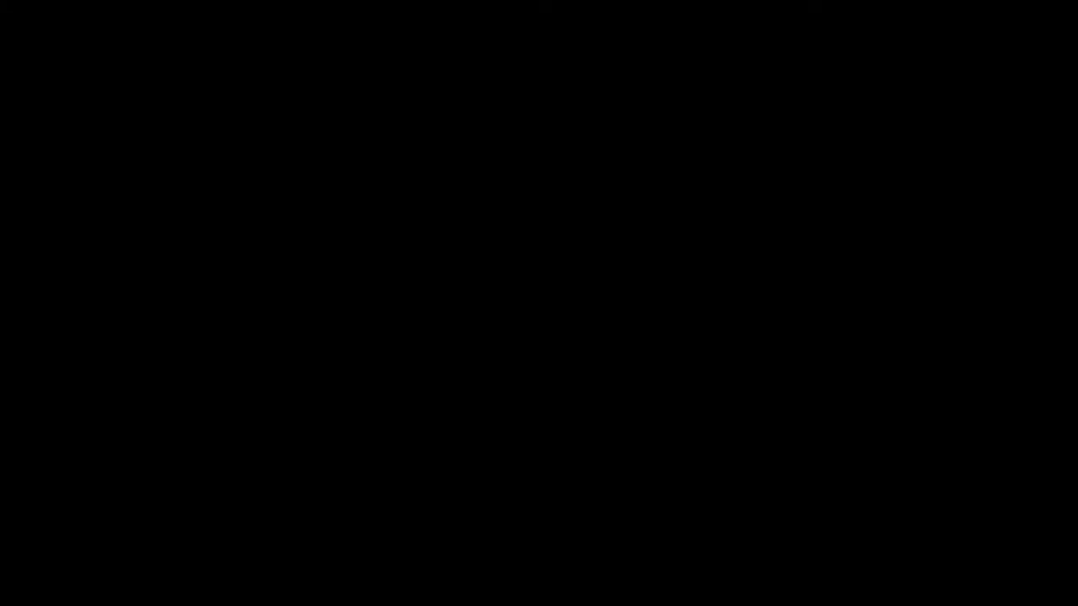